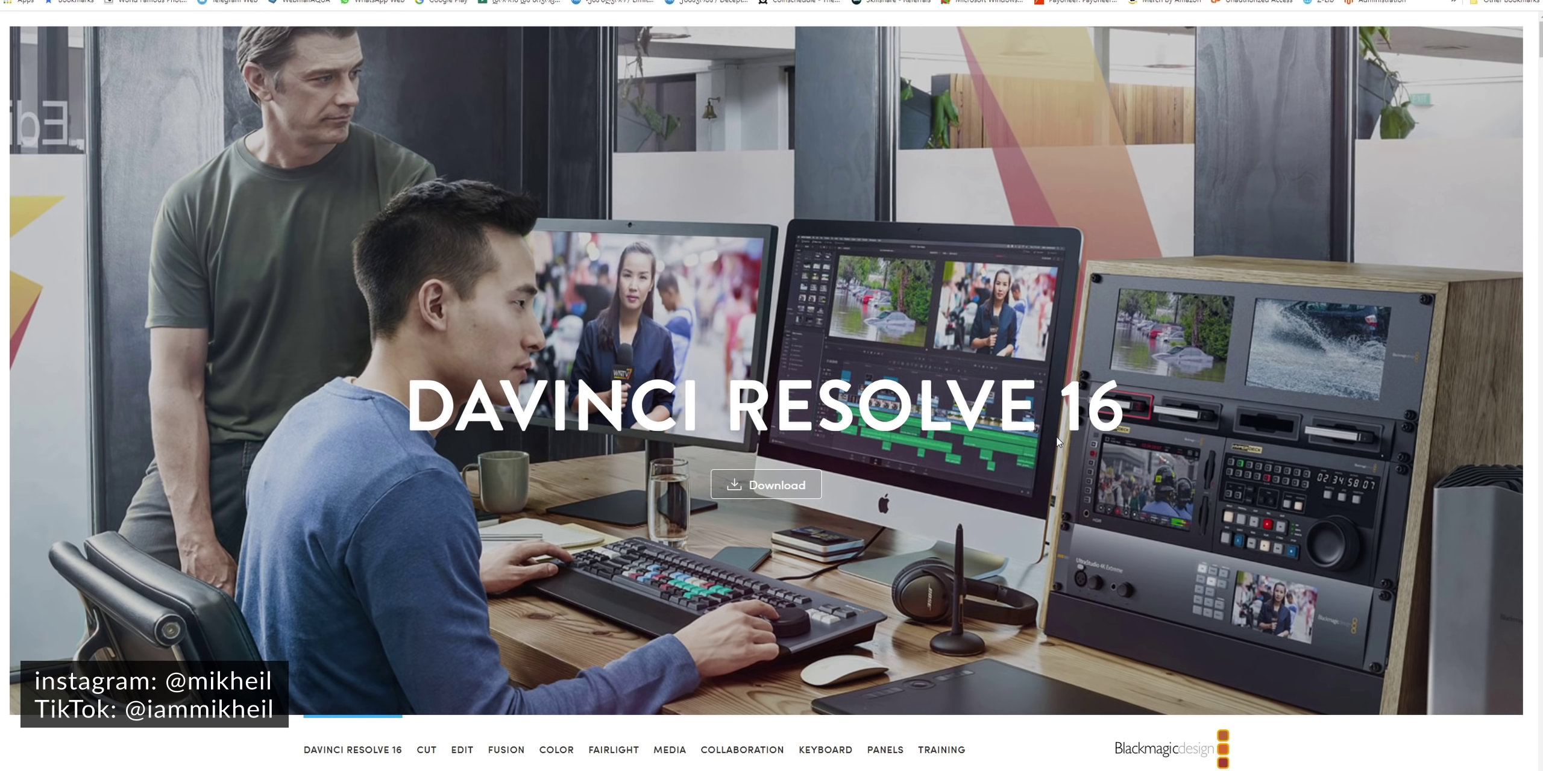
- Go to the Google homepage
scroll(1013, 447, down, 5)
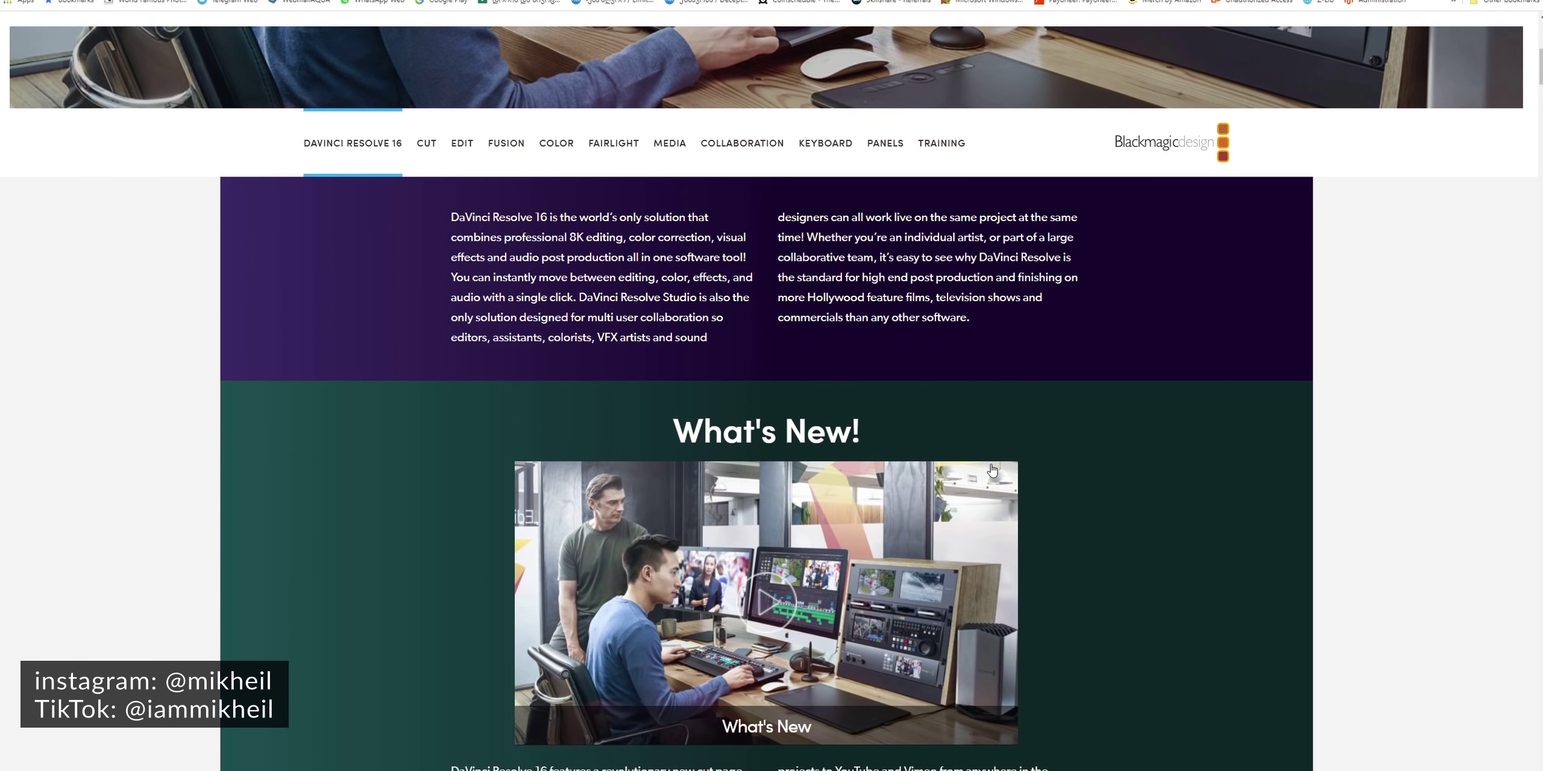
scroll(1001, 461, up, 5)
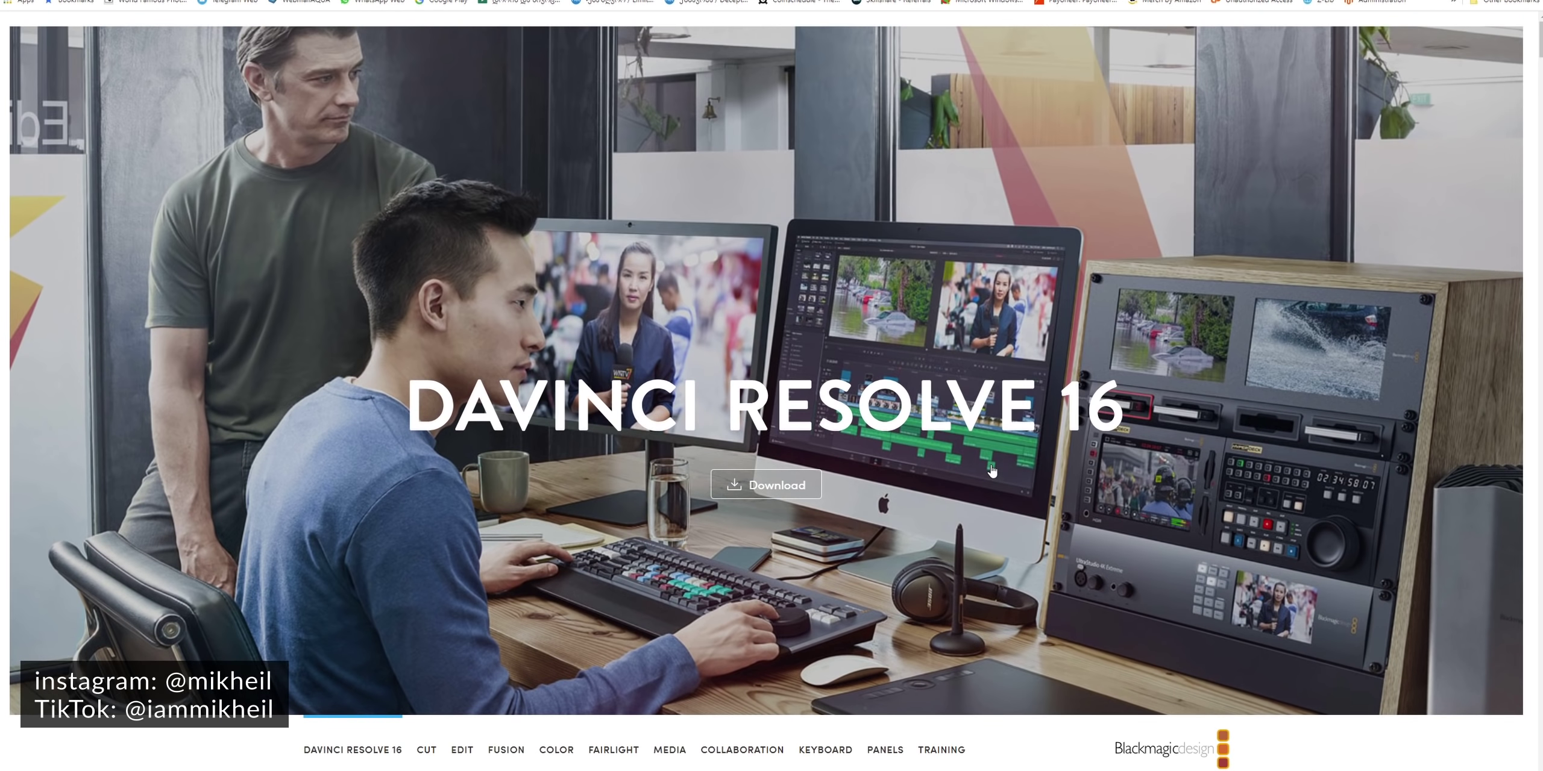
text(go)
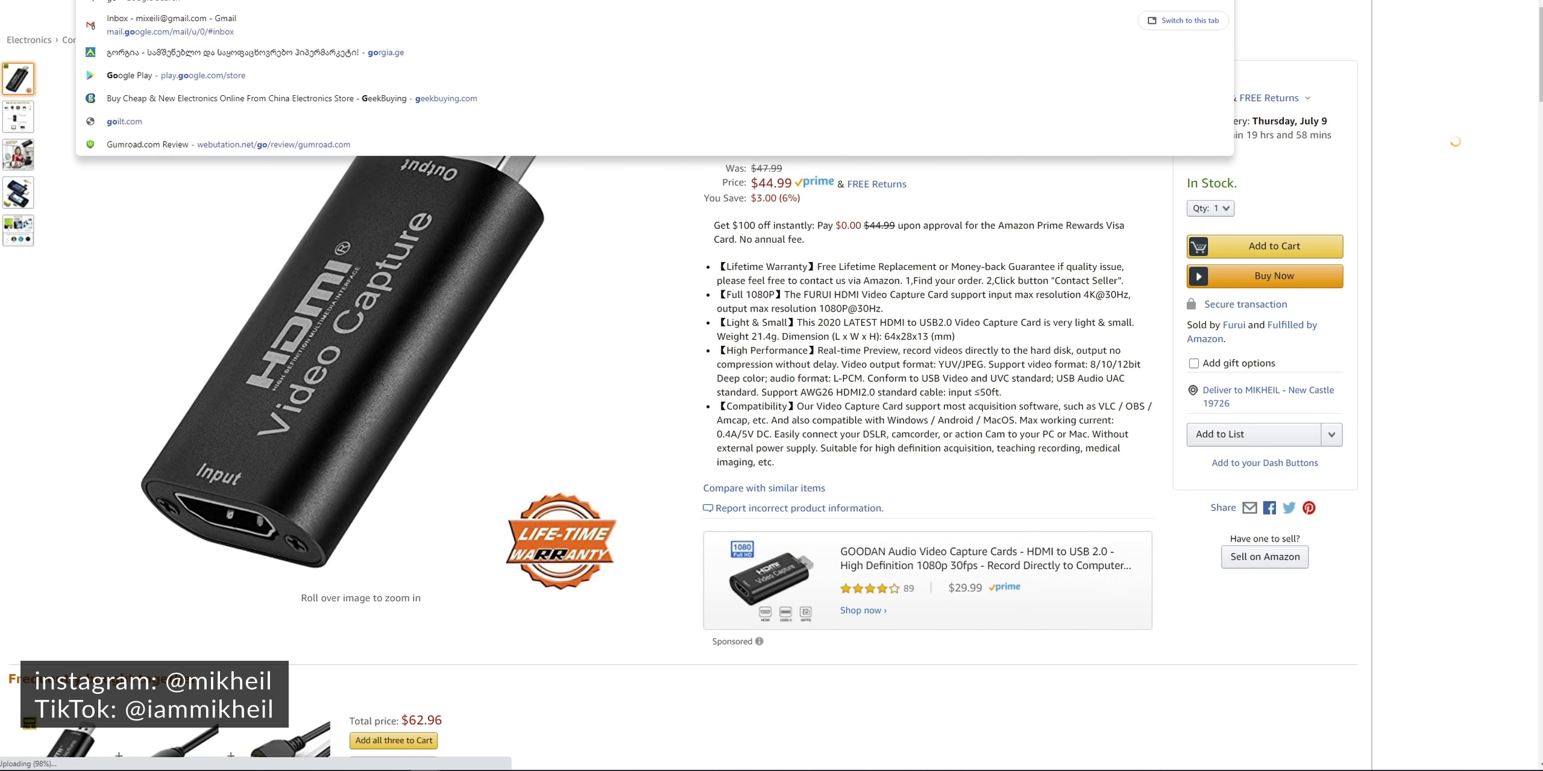
text(ogle)
key(Return)
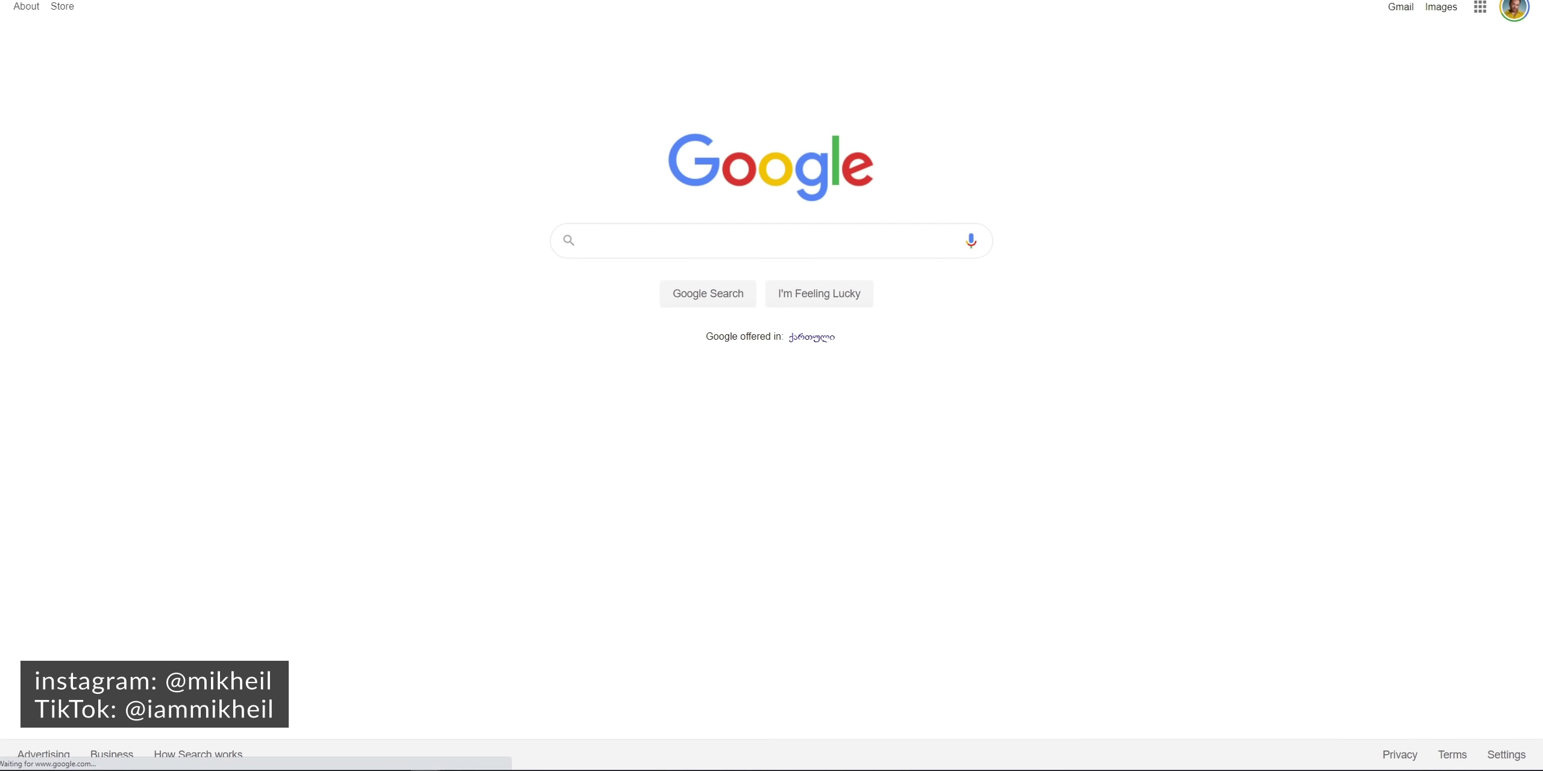
- Search Google for 'davinci resolve'
click(683, 230)
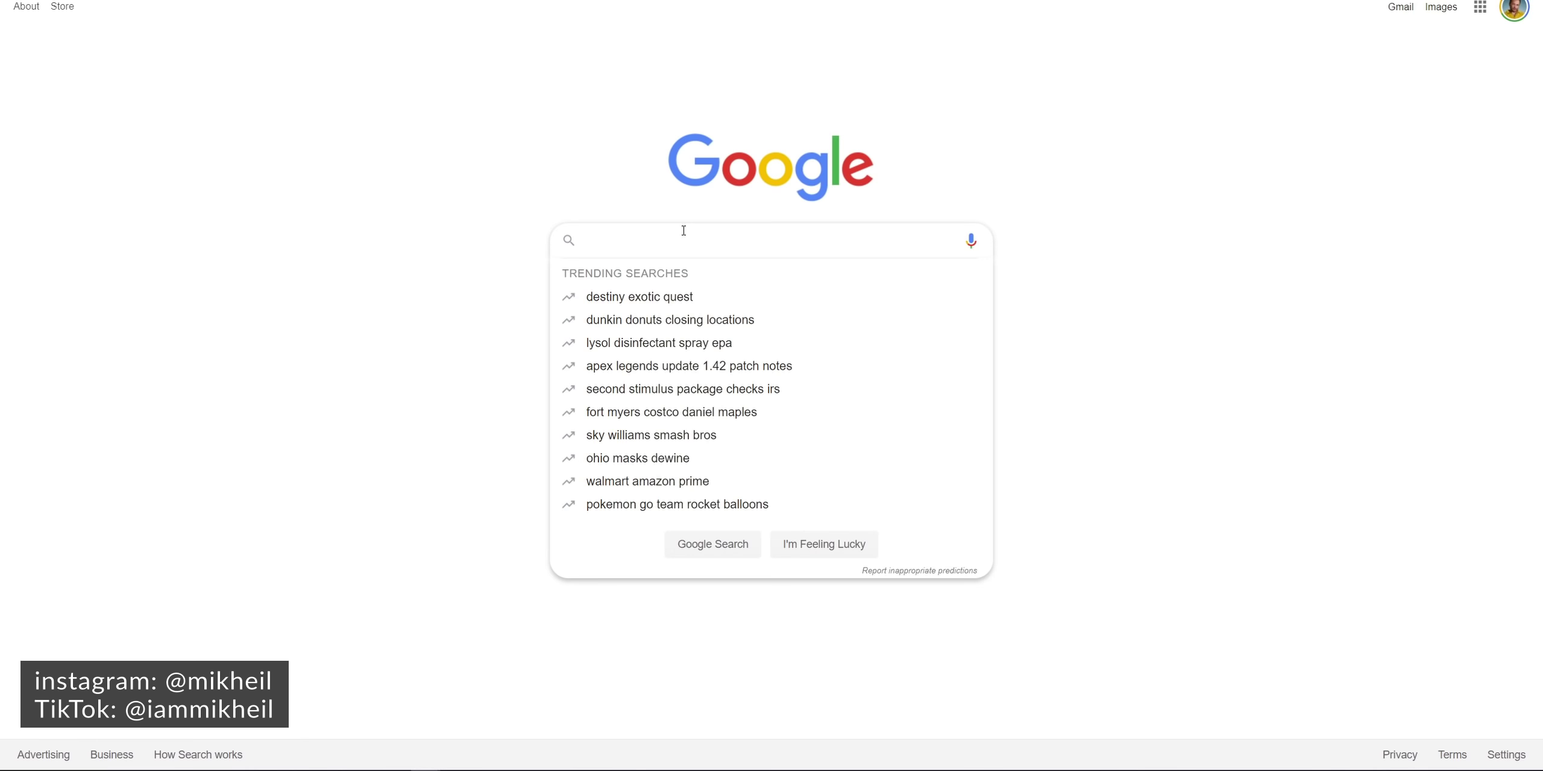
text(davin)
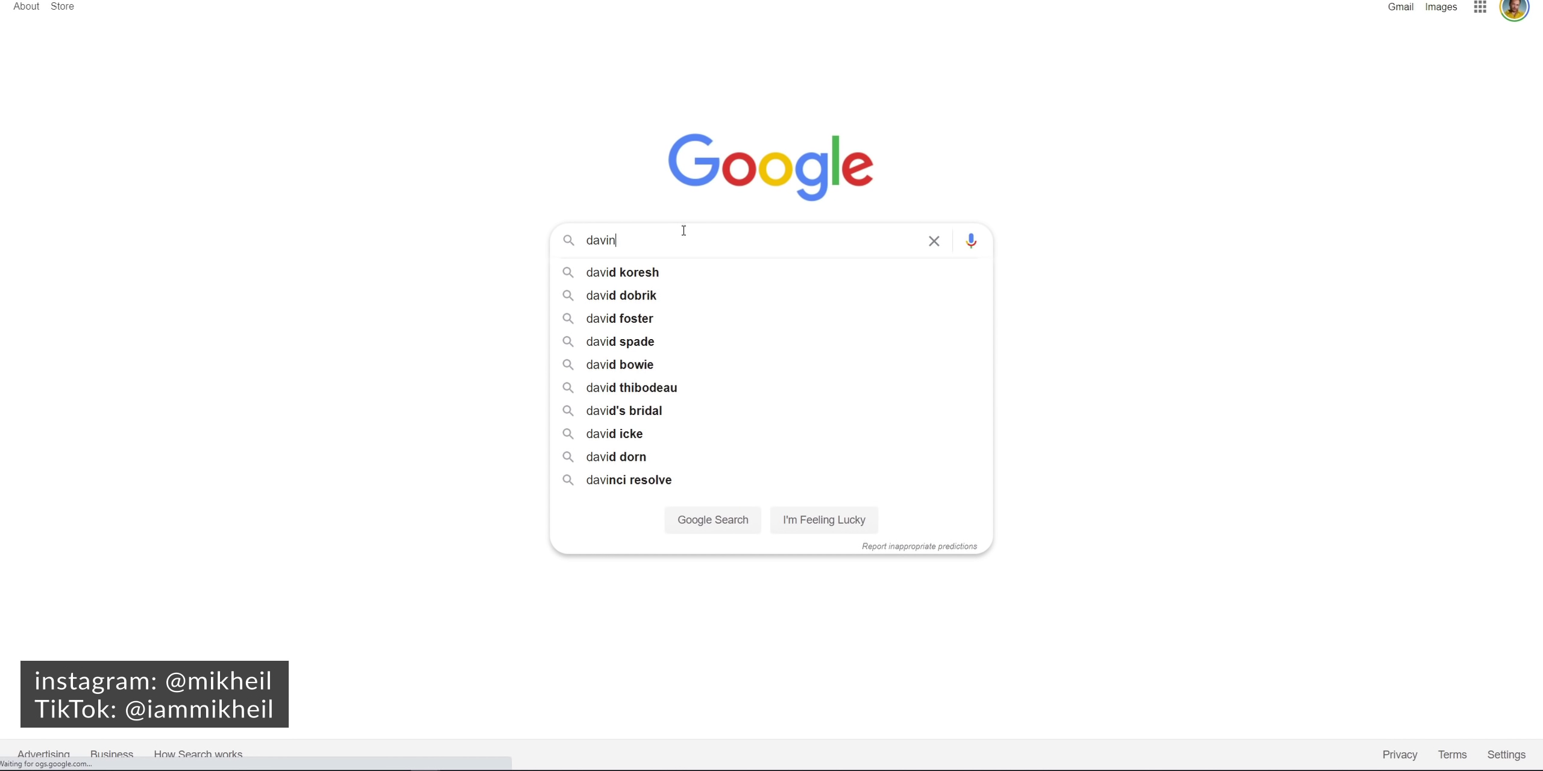
text(ci resolve)
key(Return)
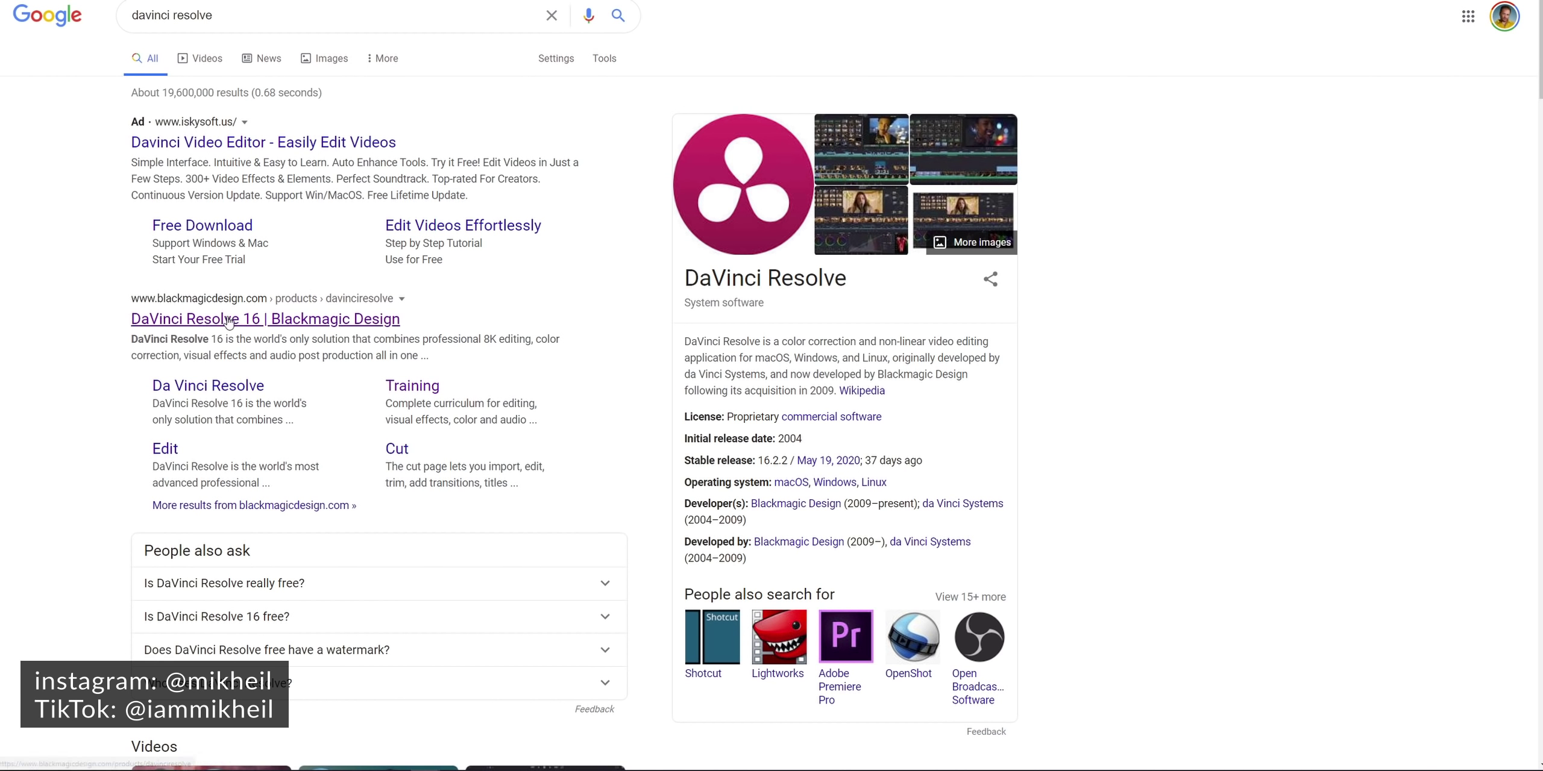
- Open the official DaVinci Resolve 16 page and scroll down to the edition download cards
click(266, 329)
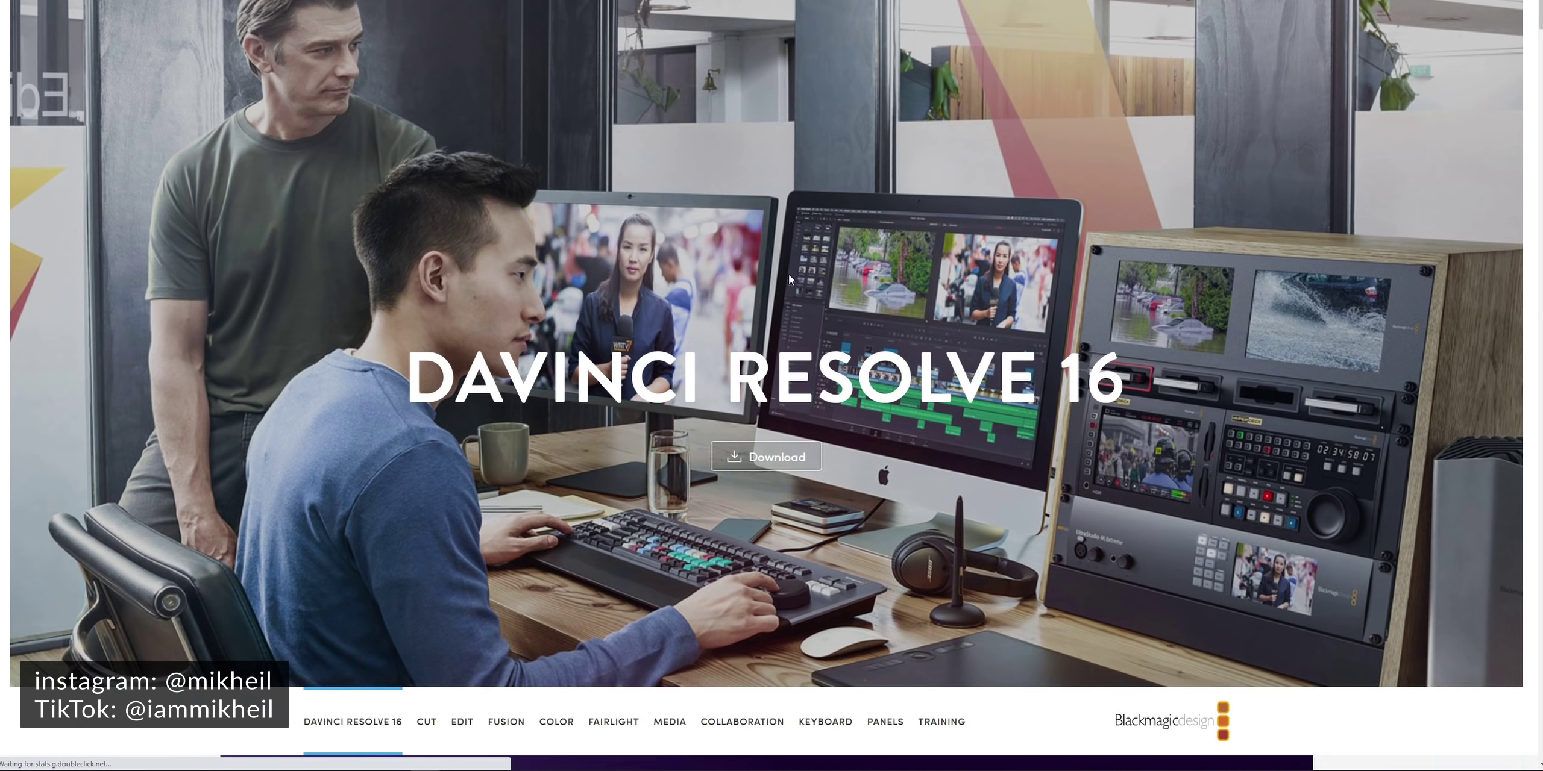
scroll(1080, 267, down, 5)
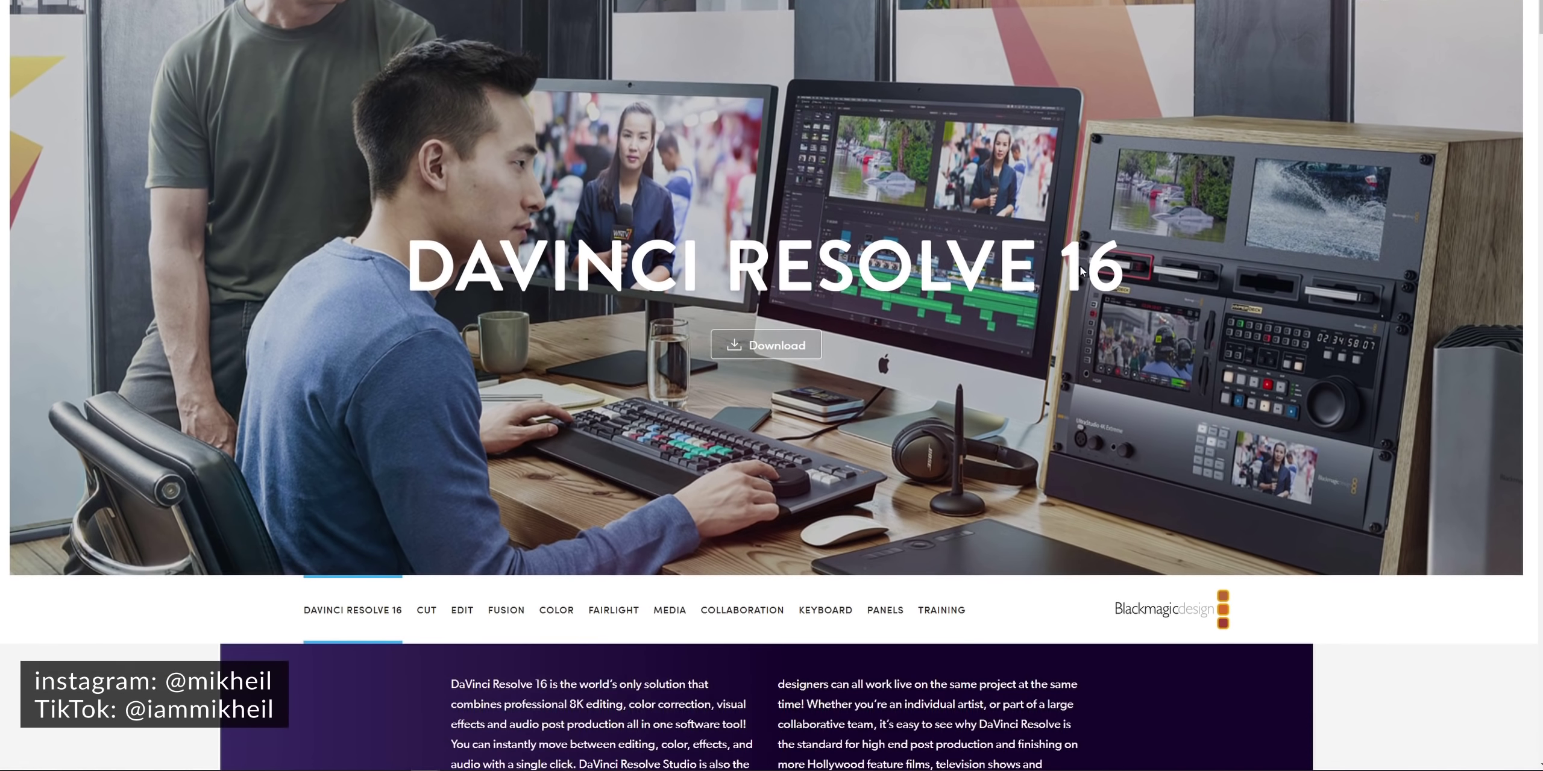
scroll(1077, 267, down, 3)
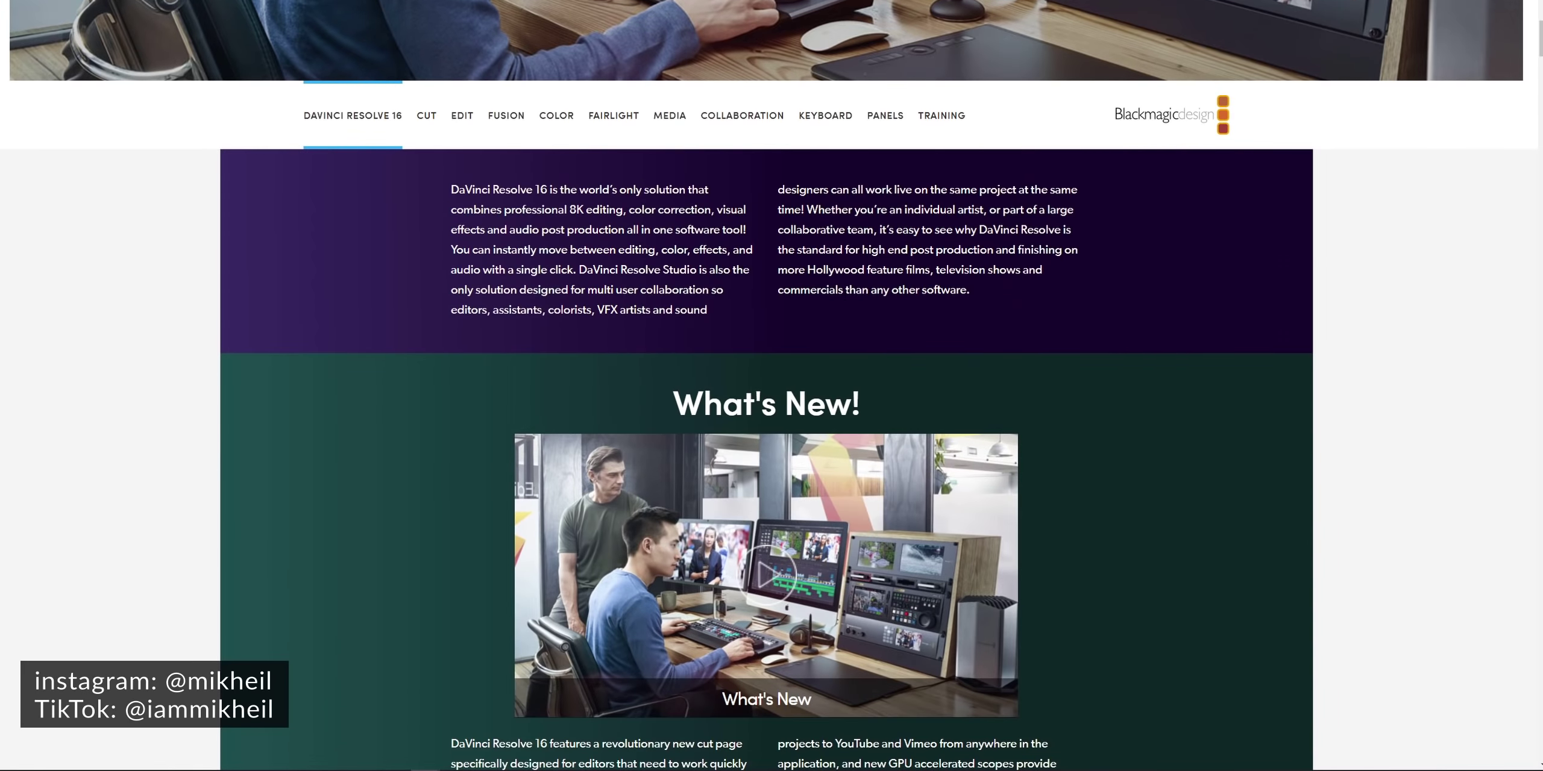
scroll(843, 299, down, 10)
scroll(843, 299, down, 10)
scroll(843, 294, down, 10)
scroll(843, 287, down, 10)
scroll(842, 287, down, 10)
scroll(843, 291, down, 10)
scroll(843, 290, down, 10)
scroll(843, 281, down, 10)
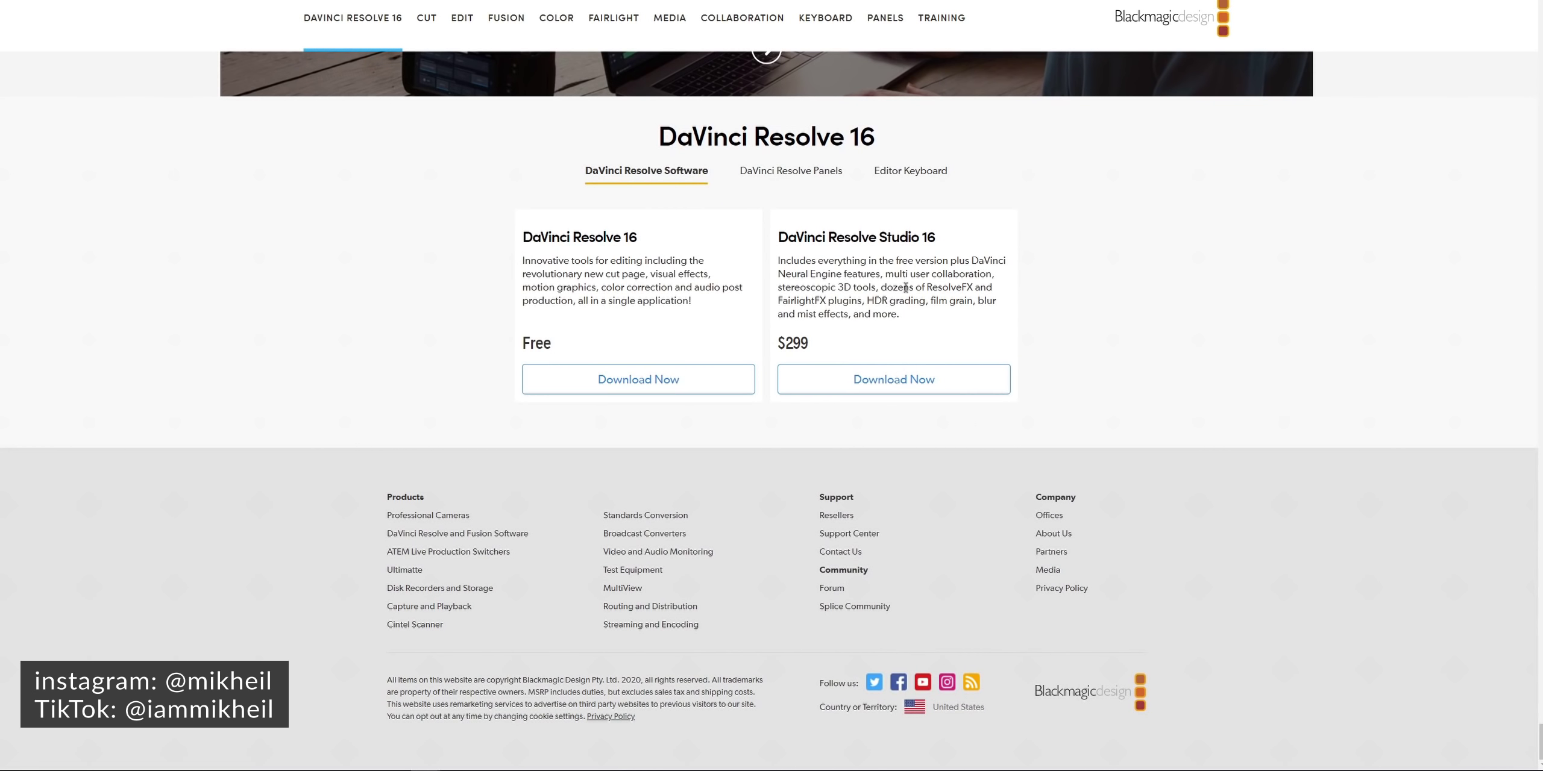
scroll(905, 289, up, 1)
scroll(905, 288, up, 2)
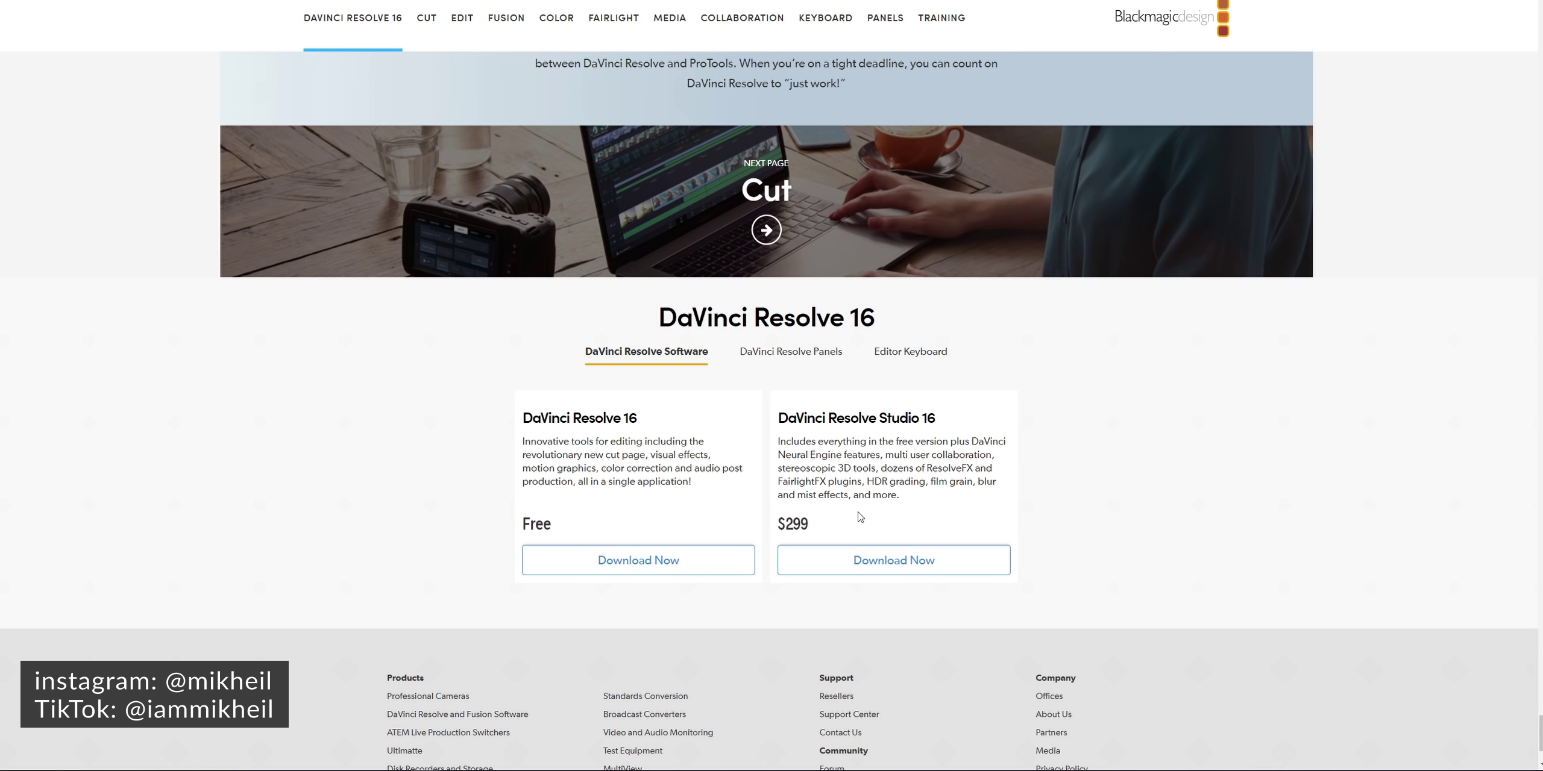
- Highlight the Studio edition's $299 price and the Free edition label to compare them
drag(822, 526, 781, 524)
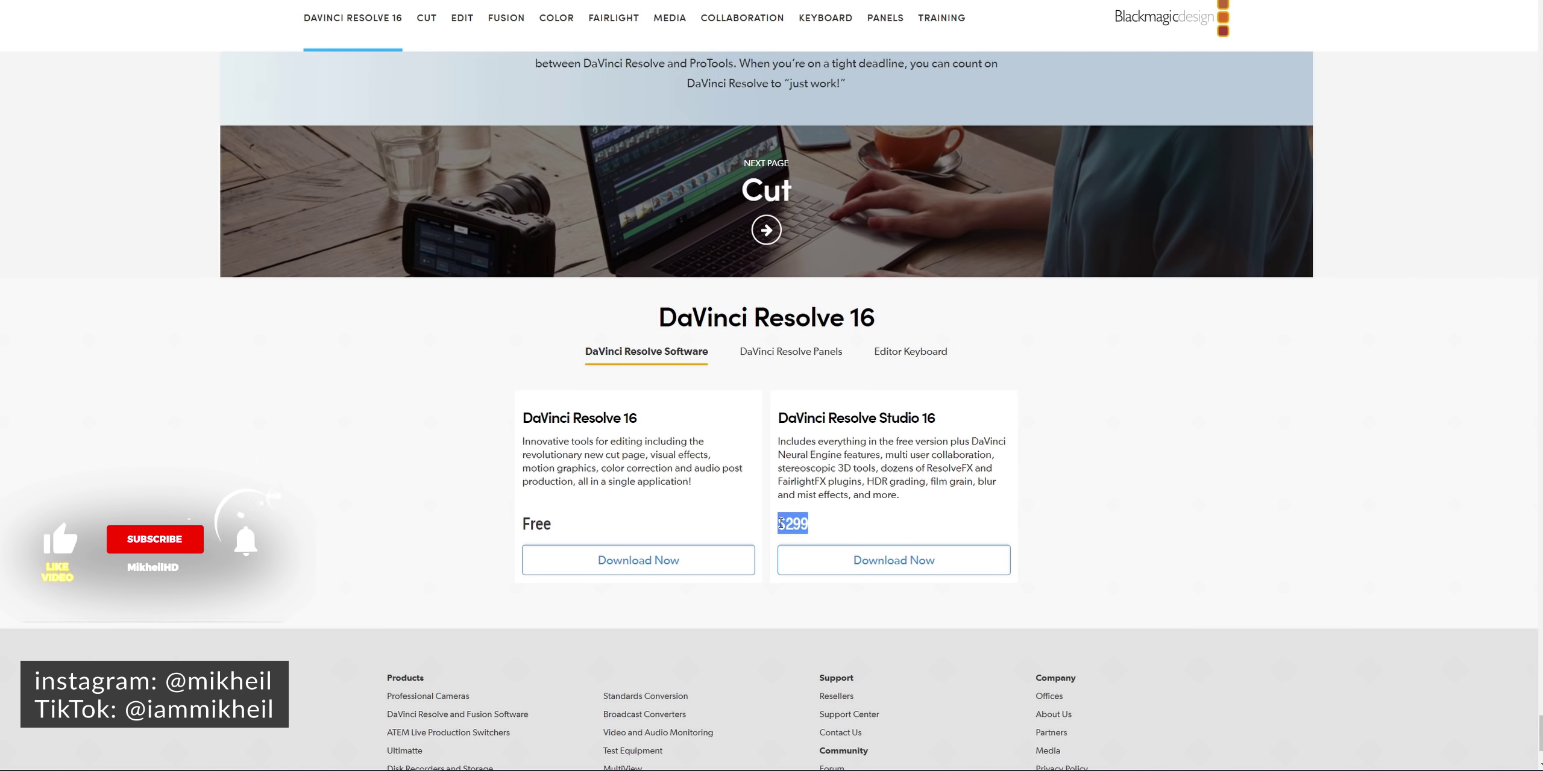
click(584, 522)
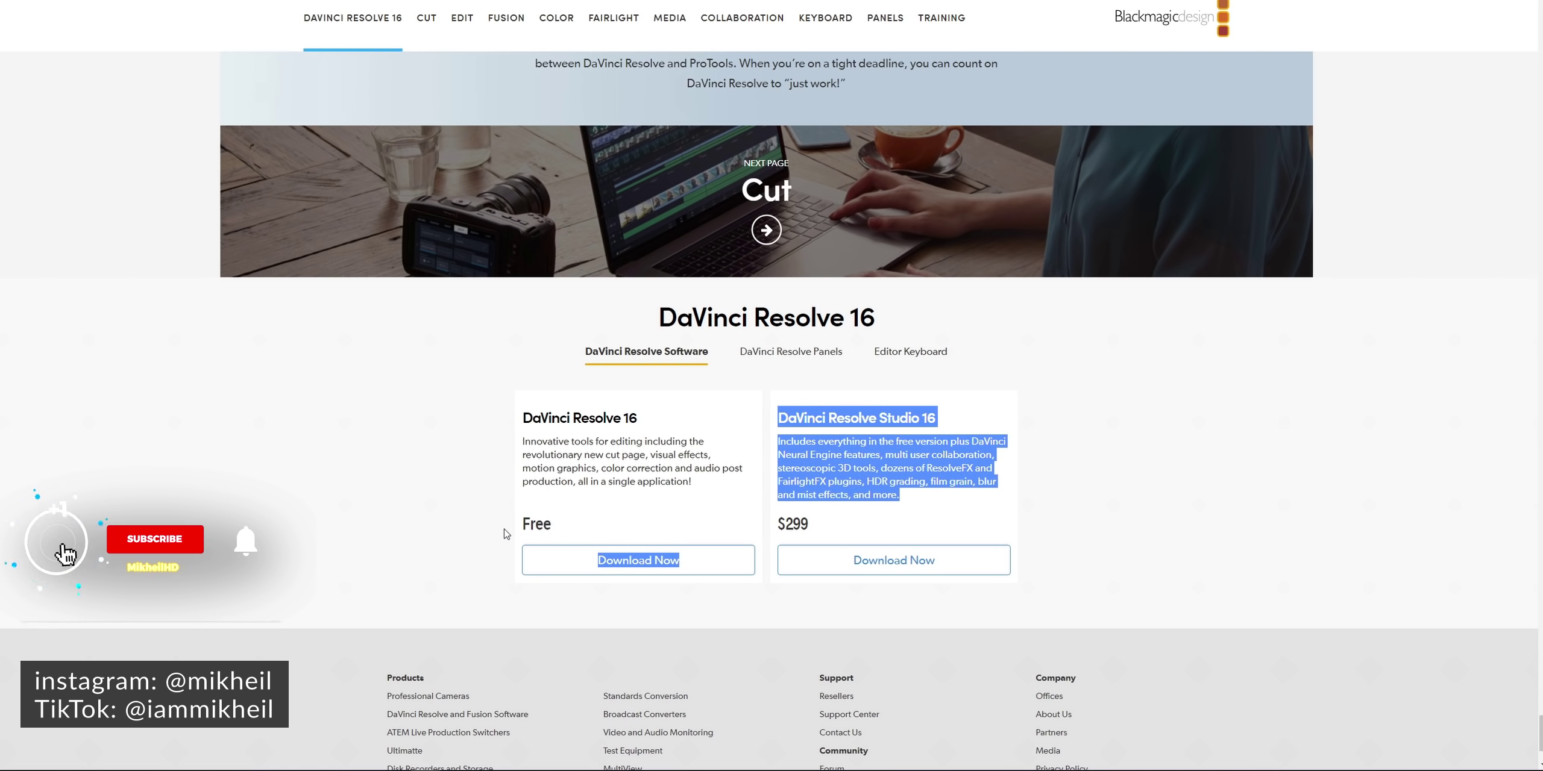
double_click(587, 523)
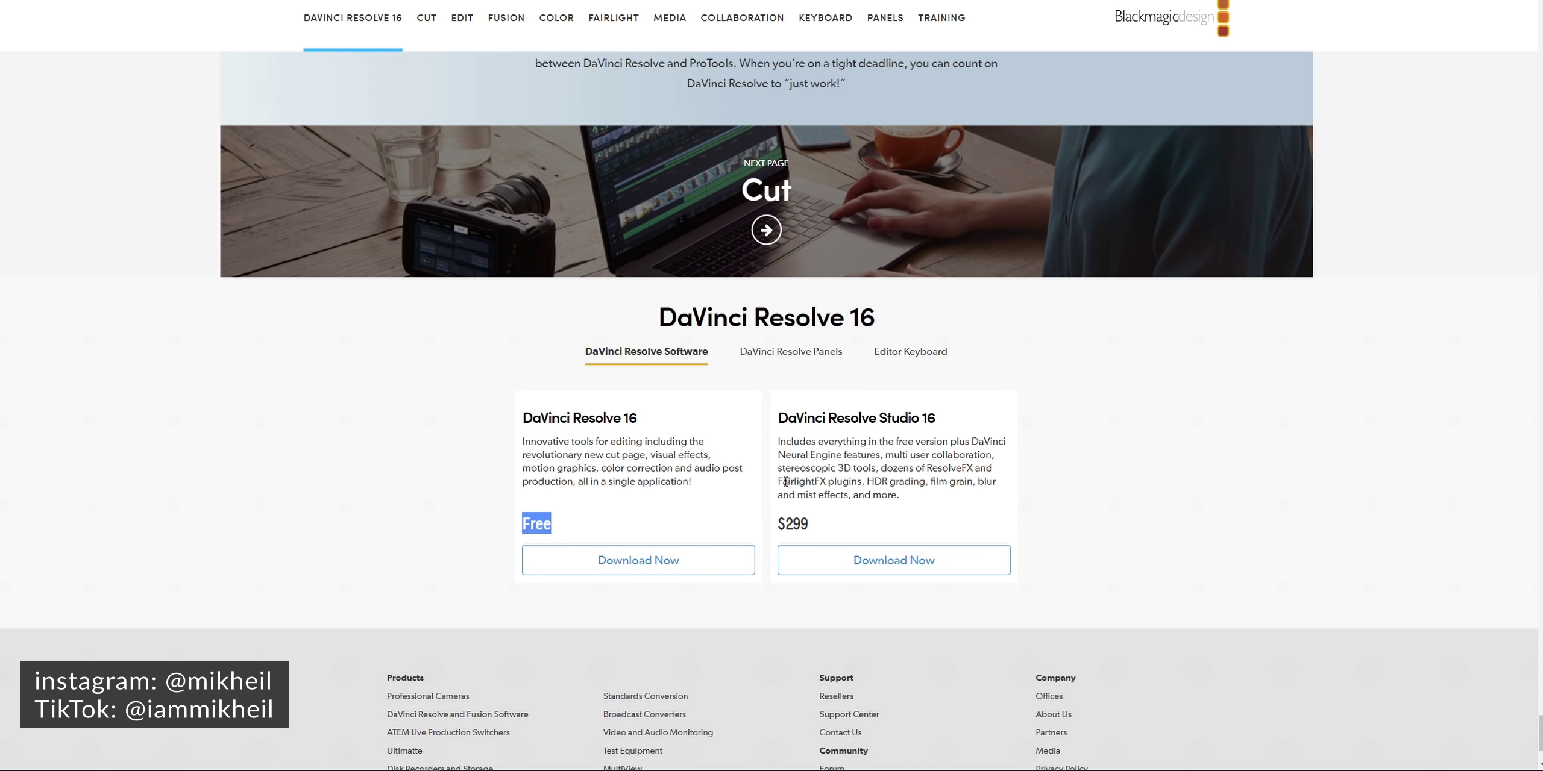
click(619, 516)
scroll(618, 466, down, 3)
scroll(619, 466, up, 3)
scroll(618, 466, up, 4)
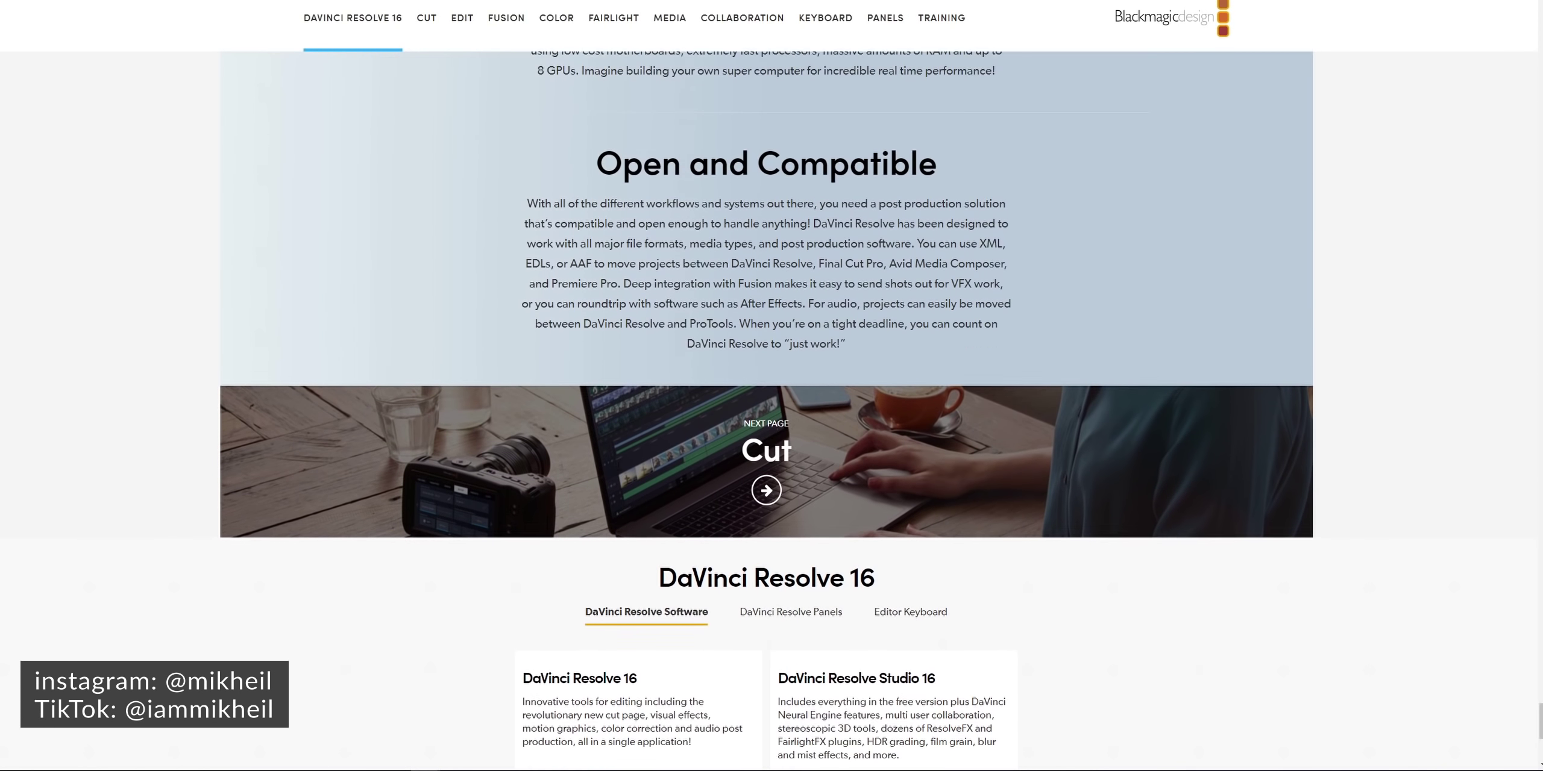
scroll(619, 470, up, 1)
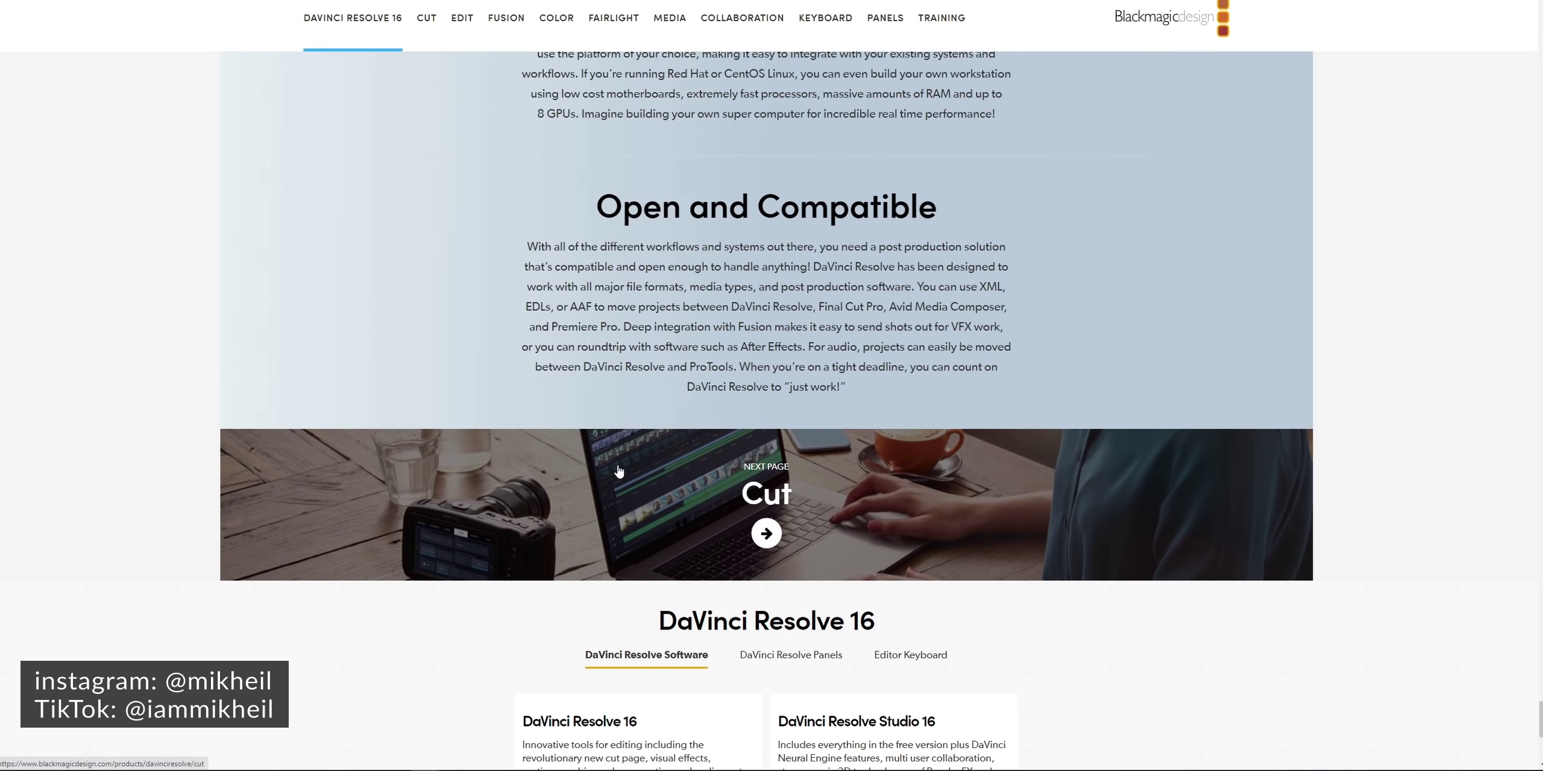
scroll(618, 470, up, 3)
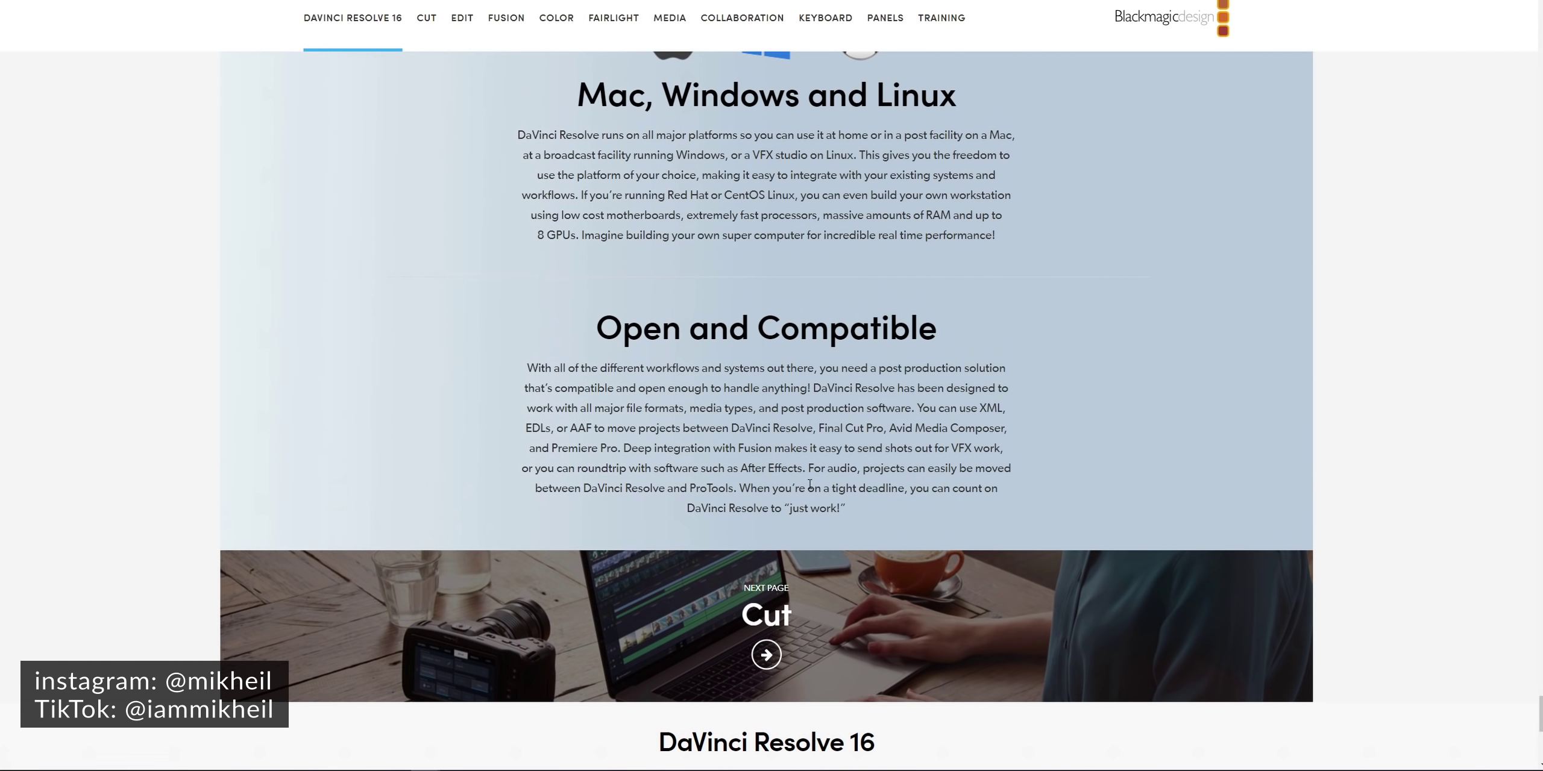
scroll(810, 484, down, 4)
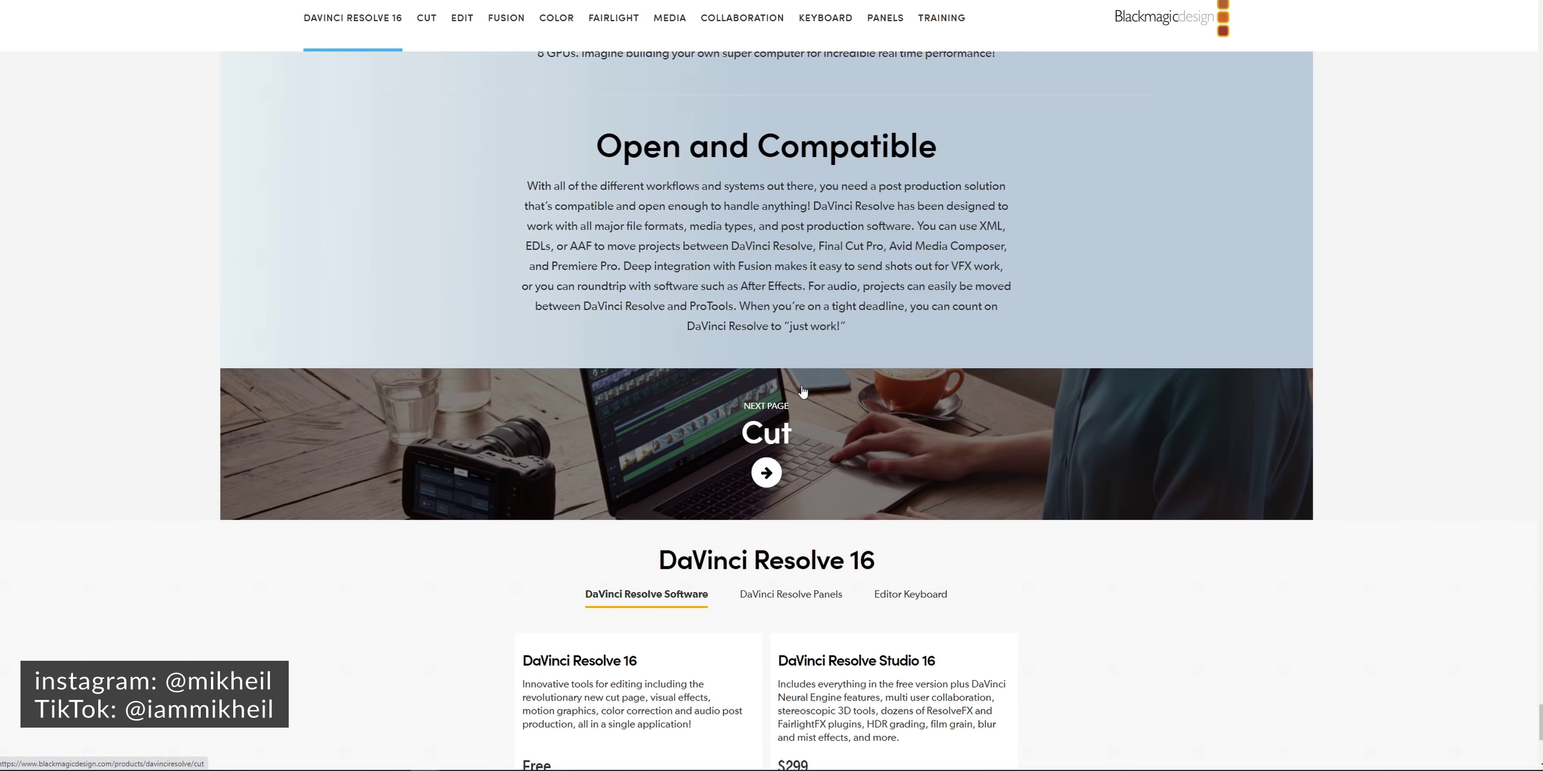
scroll(803, 392, up, 5)
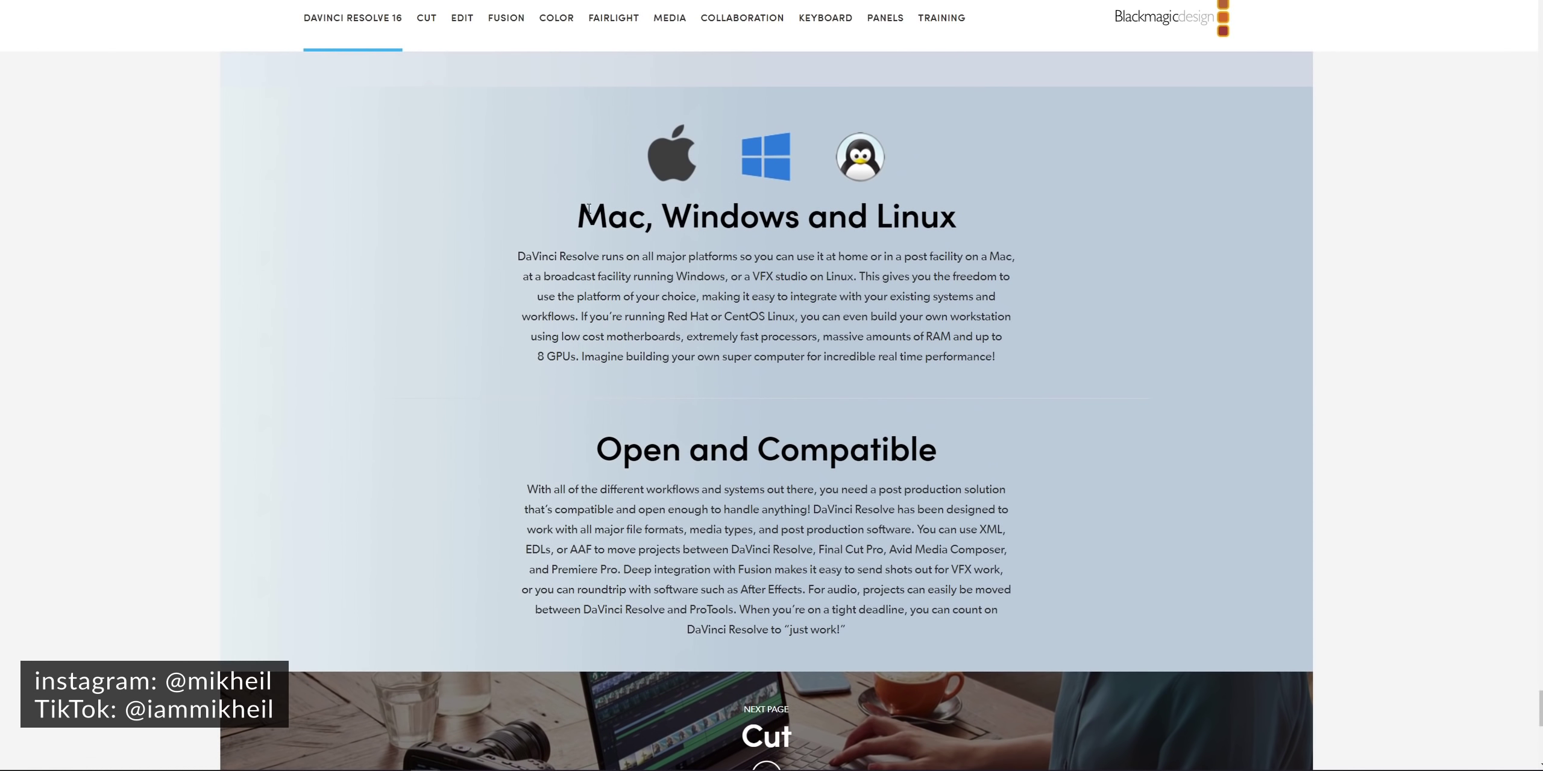
scroll(750, 301, down, 10)
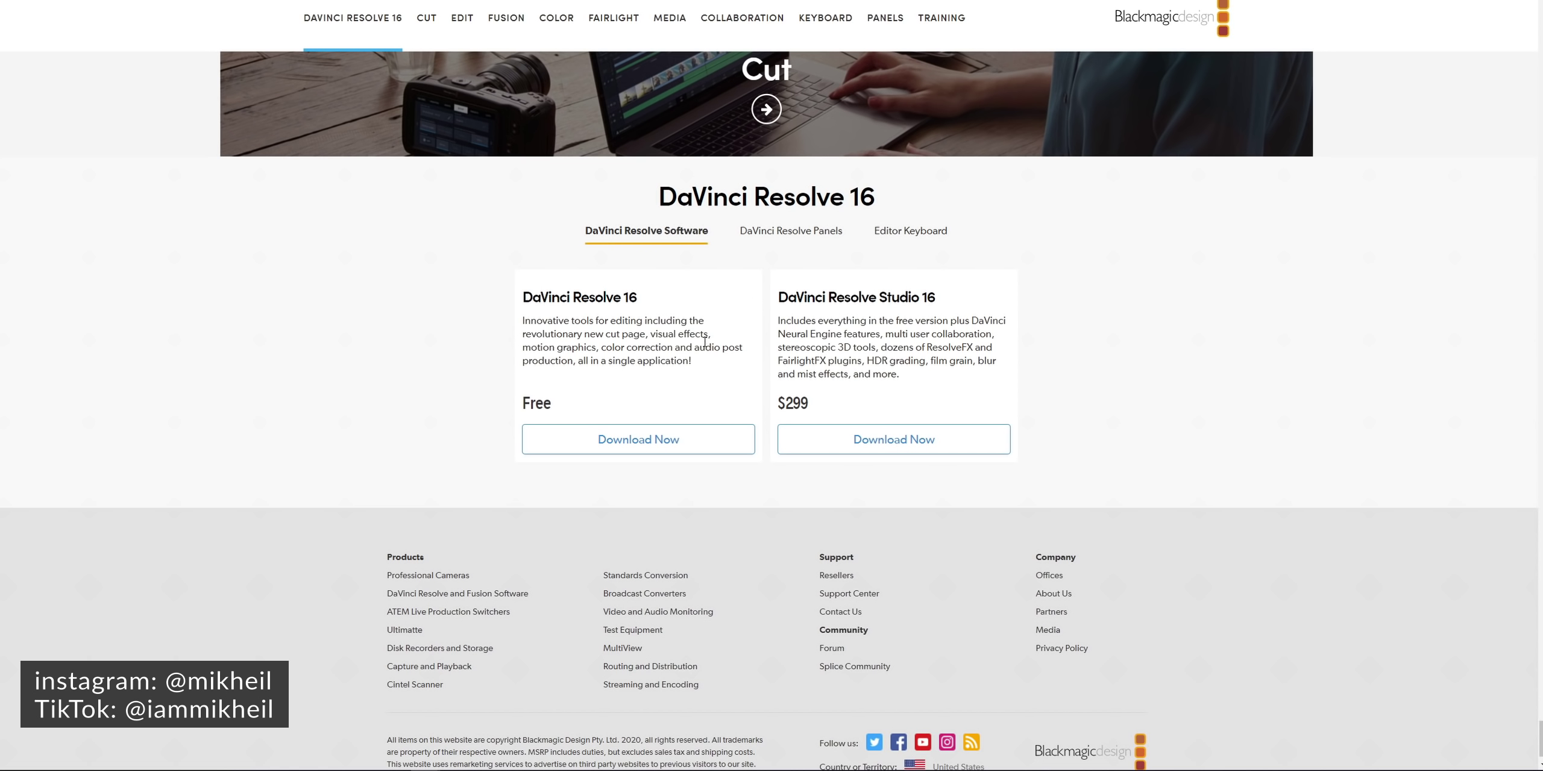
scroll(707, 361, up, 1)
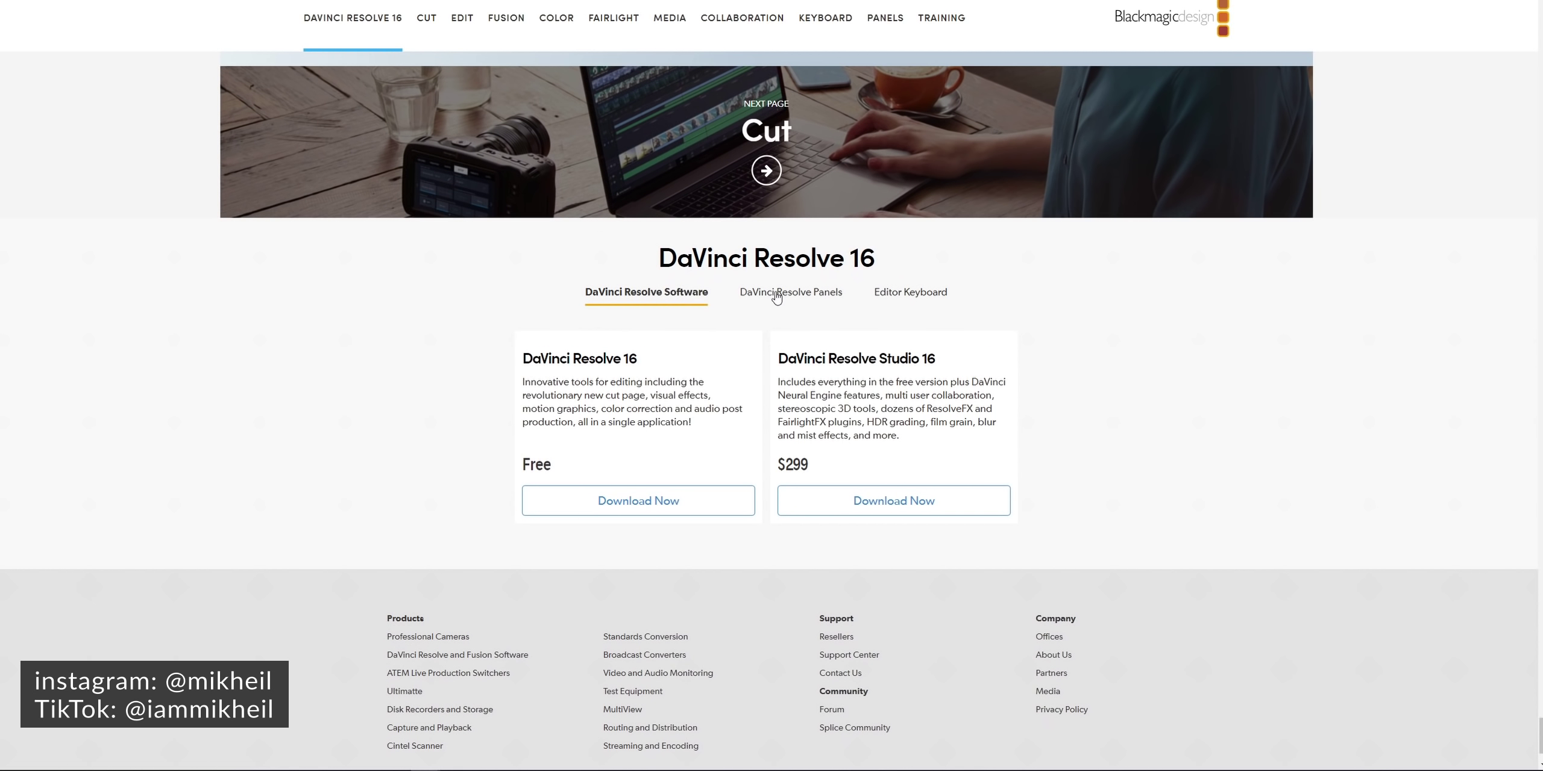
click(795, 296)
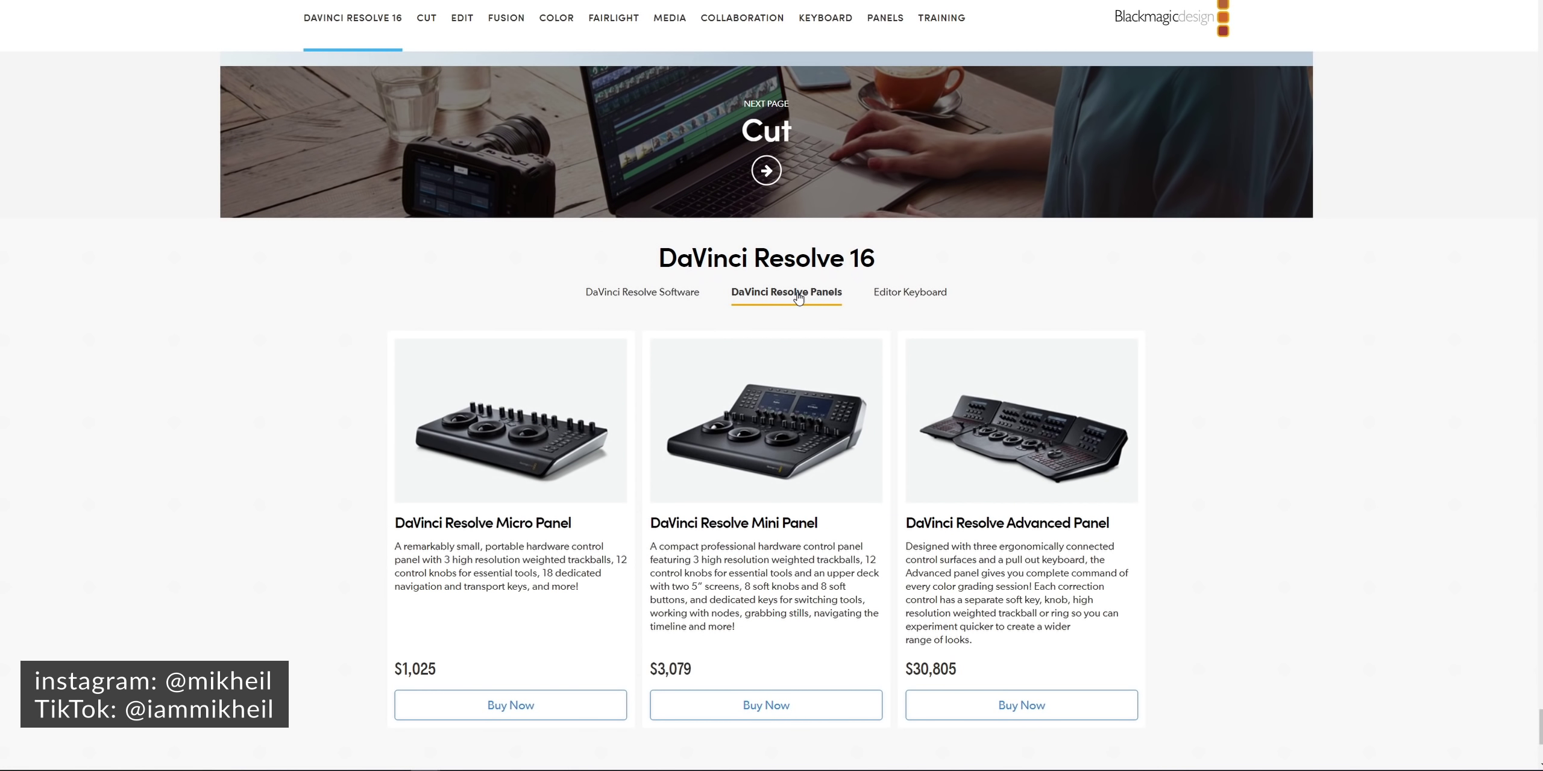
scroll(656, 418, down, 2)
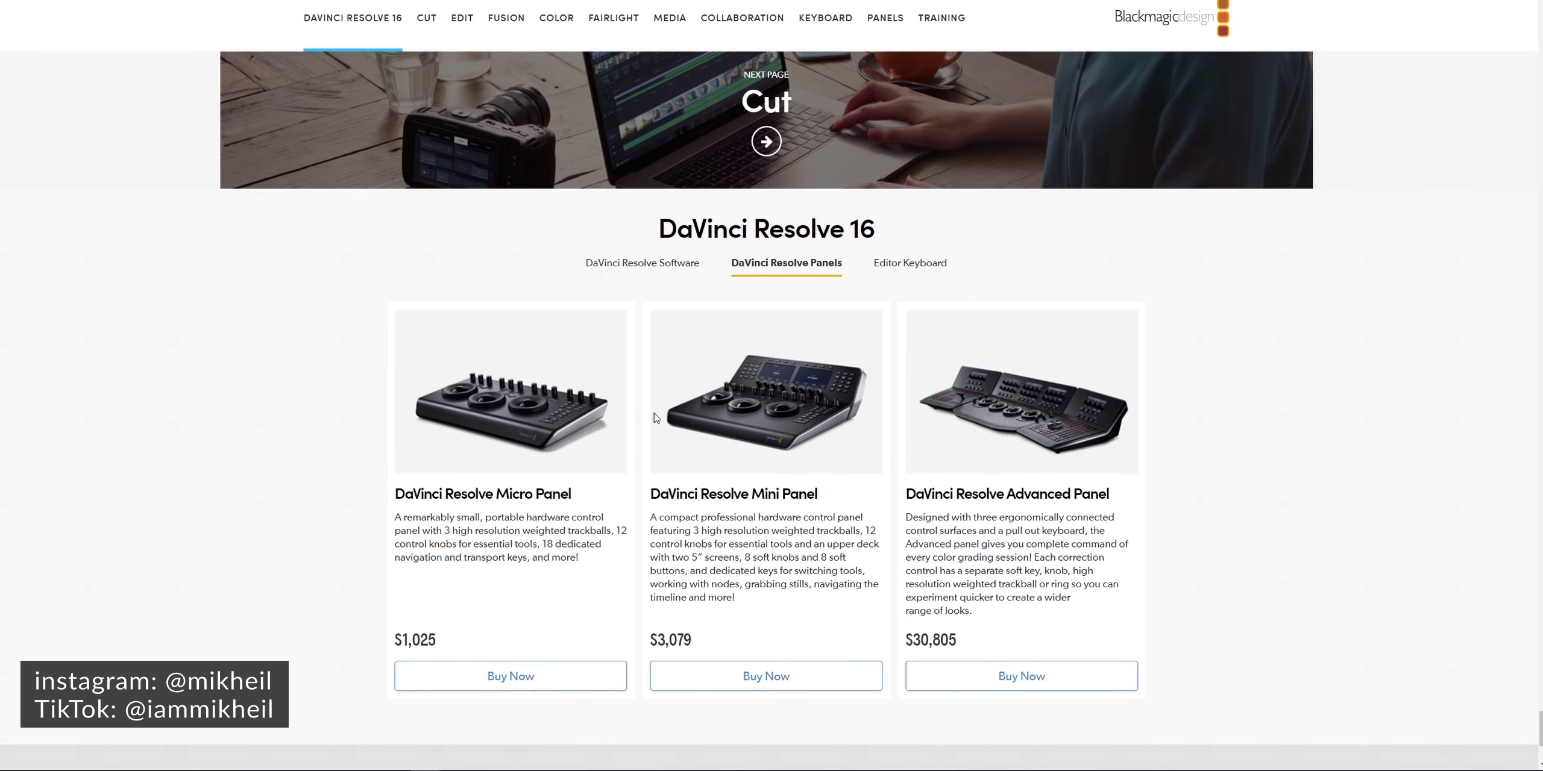
scroll(656, 418, down, 2)
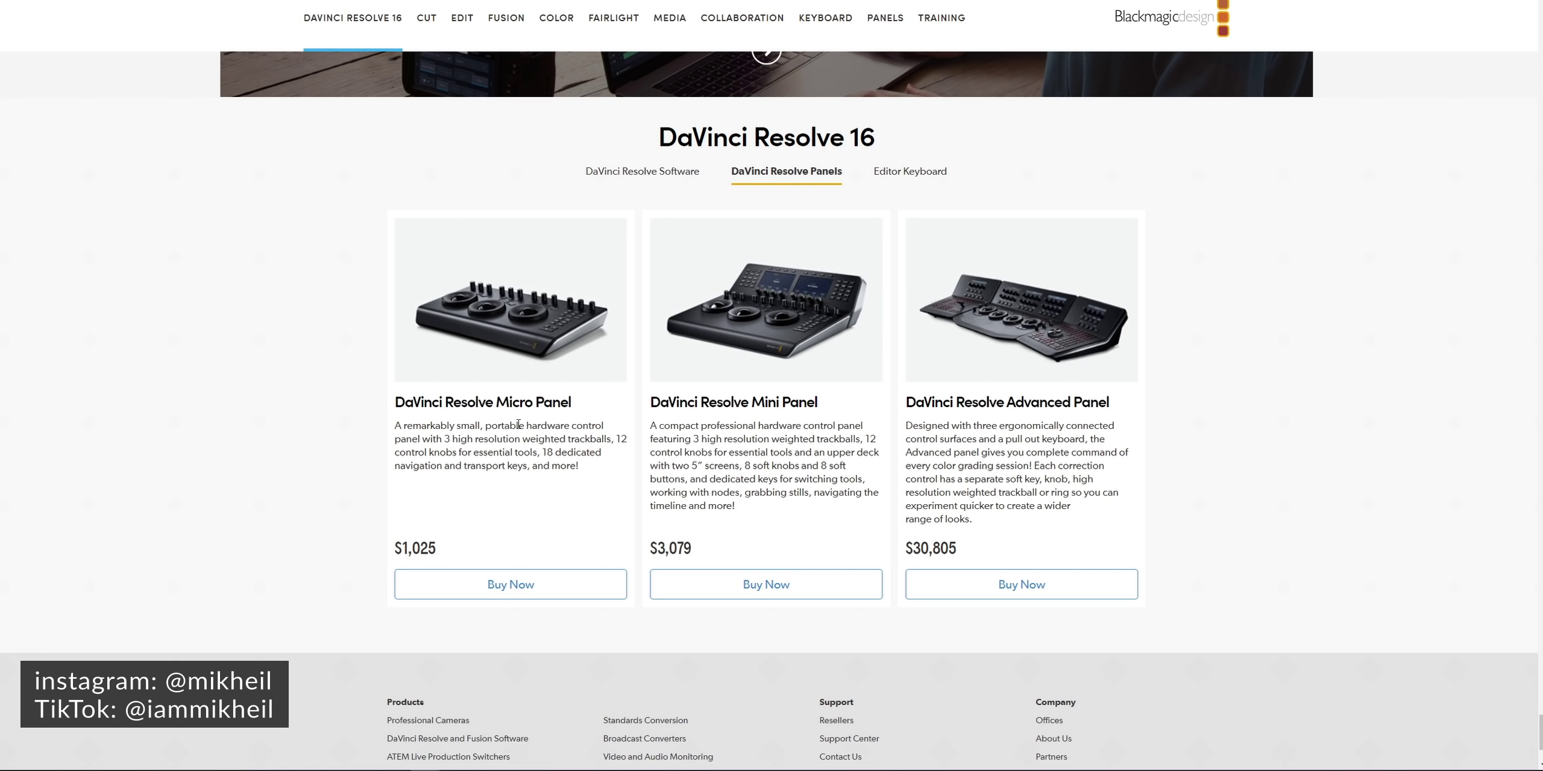
drag(711, 552, 650, 552)
scroll(1023, 386, down, 1)
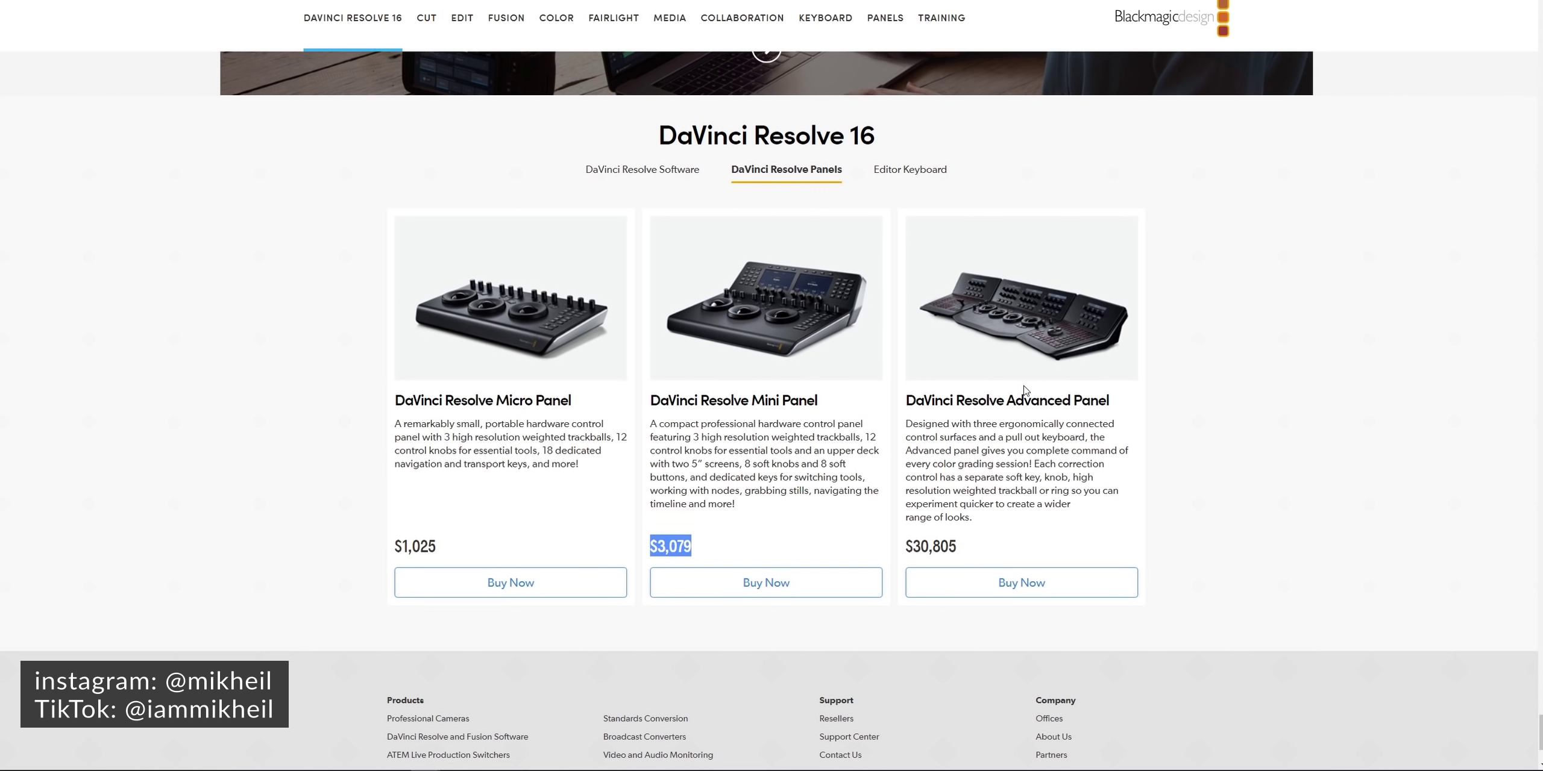
drag(972, 487, 904, 488)
click(1098, 462)
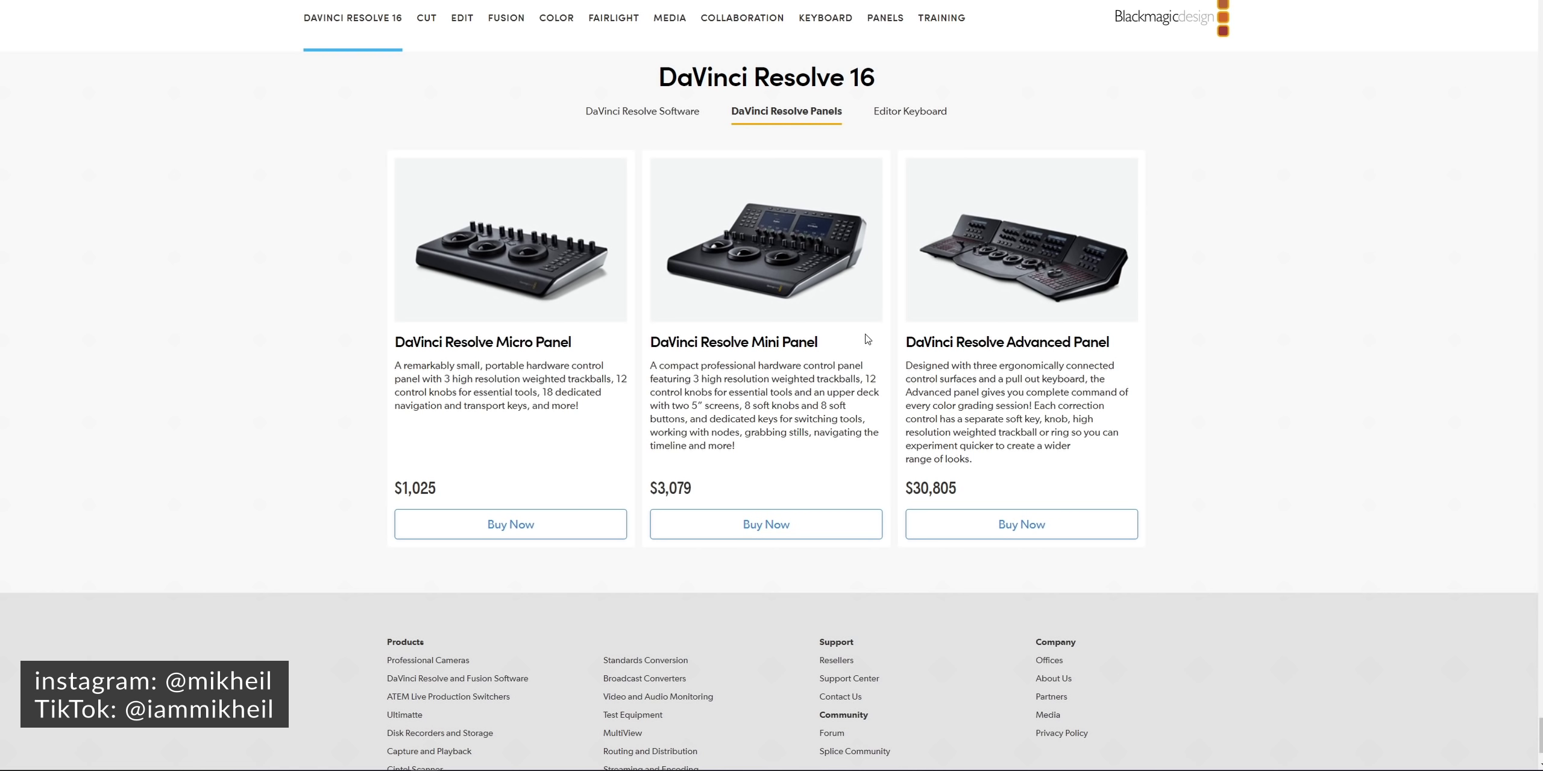
scroll(892, 361, up, 1)
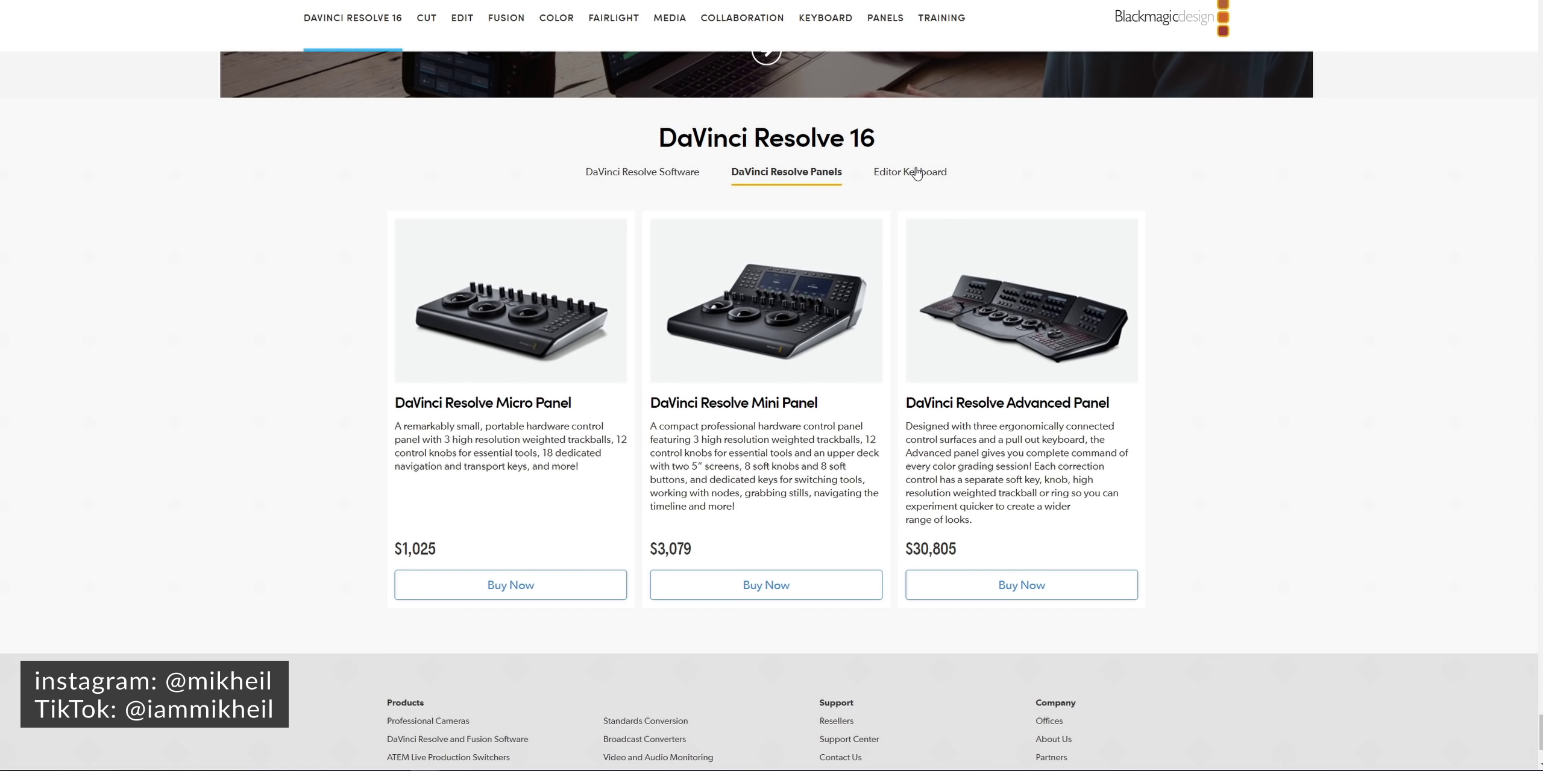
- View the $995 Editor Keyboard and its where-to-buy page, then return to the DaVinci Resolve 16 page
click(916, 174)
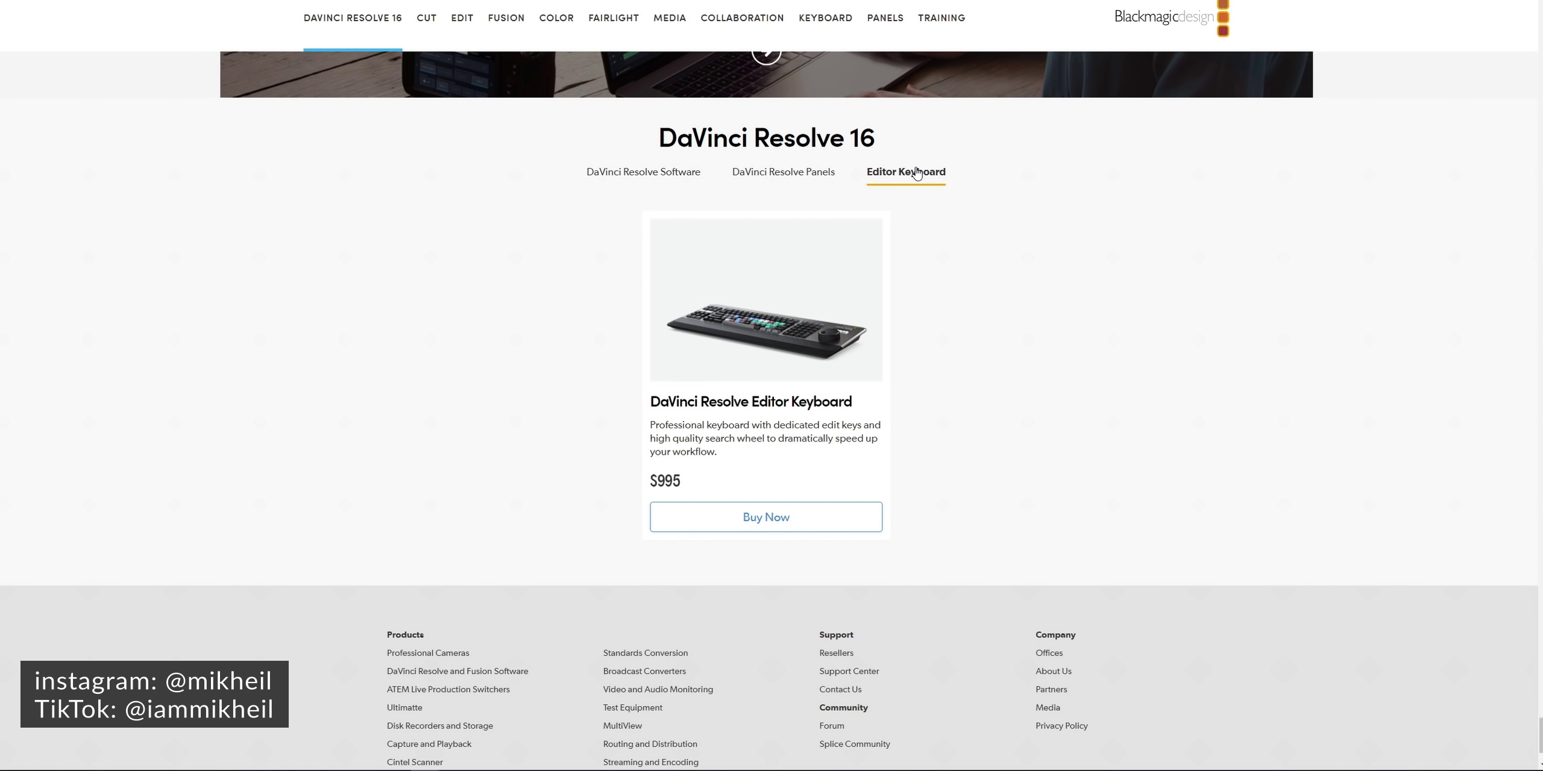
double_click(669, 480)
click(764, 518)
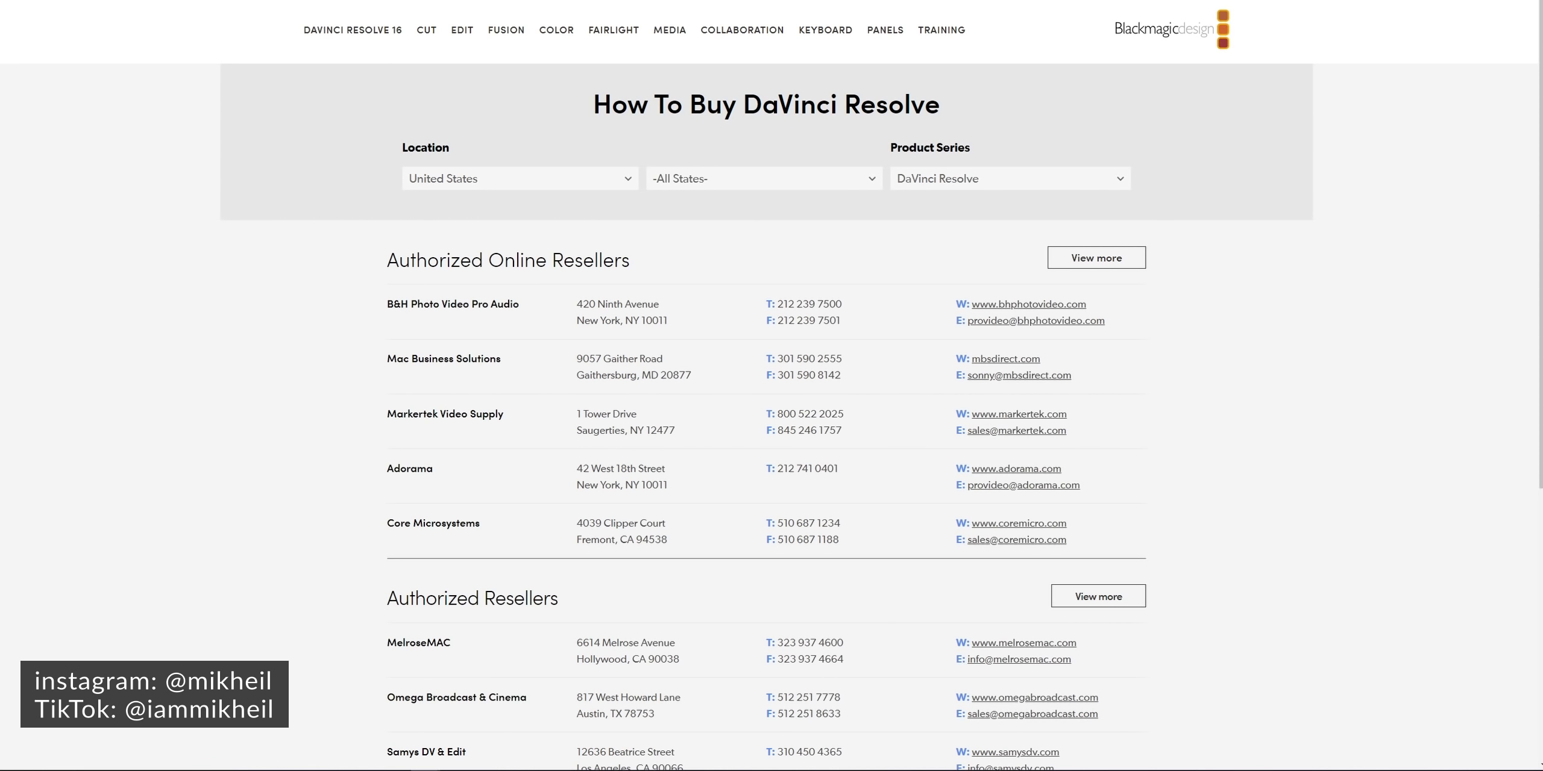
key(alt+Left)
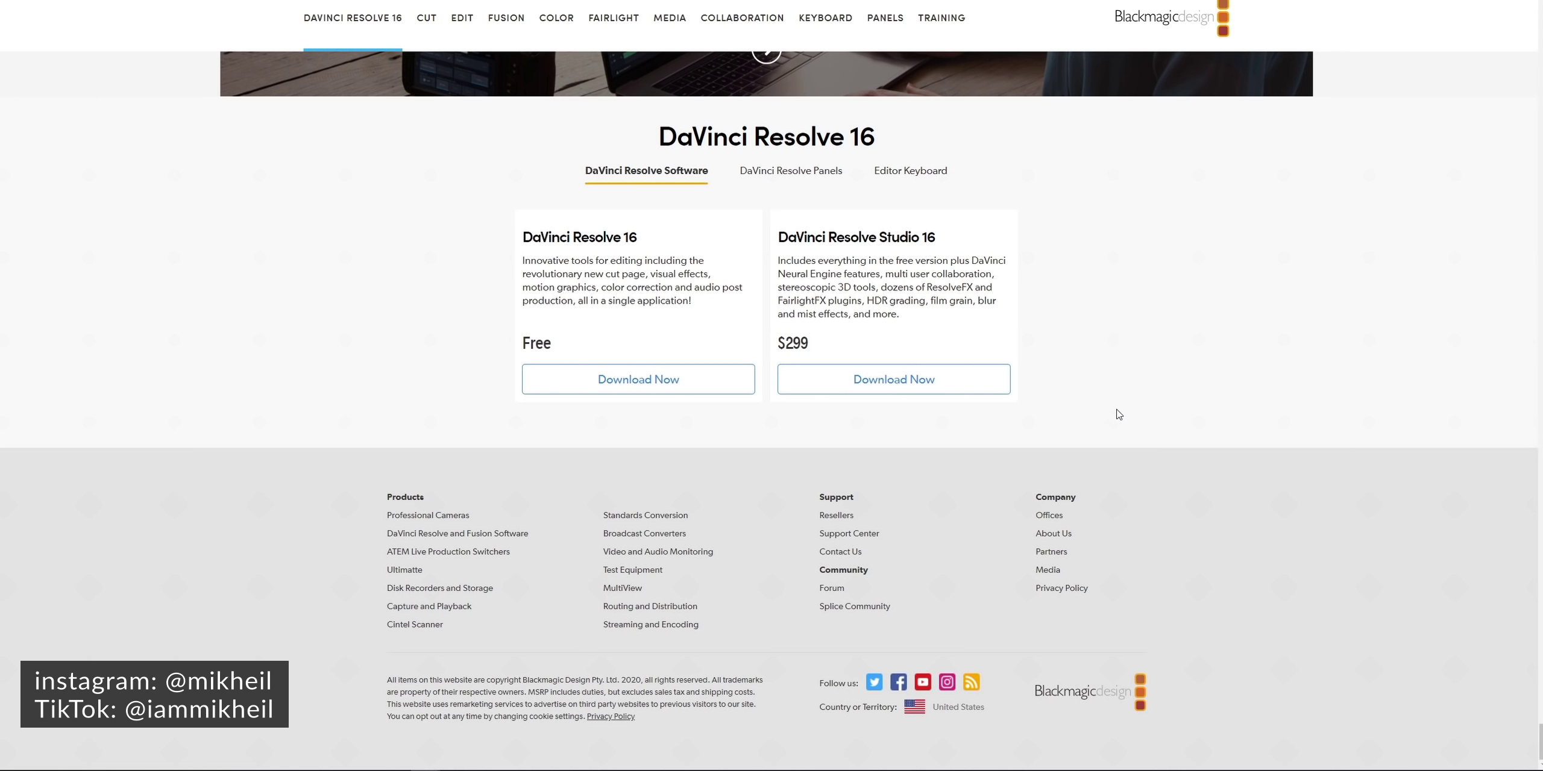
- Start the free DaVinci Resolve 16 download and choose the Windows version
scroll(983, 423, up, 1)
scroll(982, 423, up, 2)
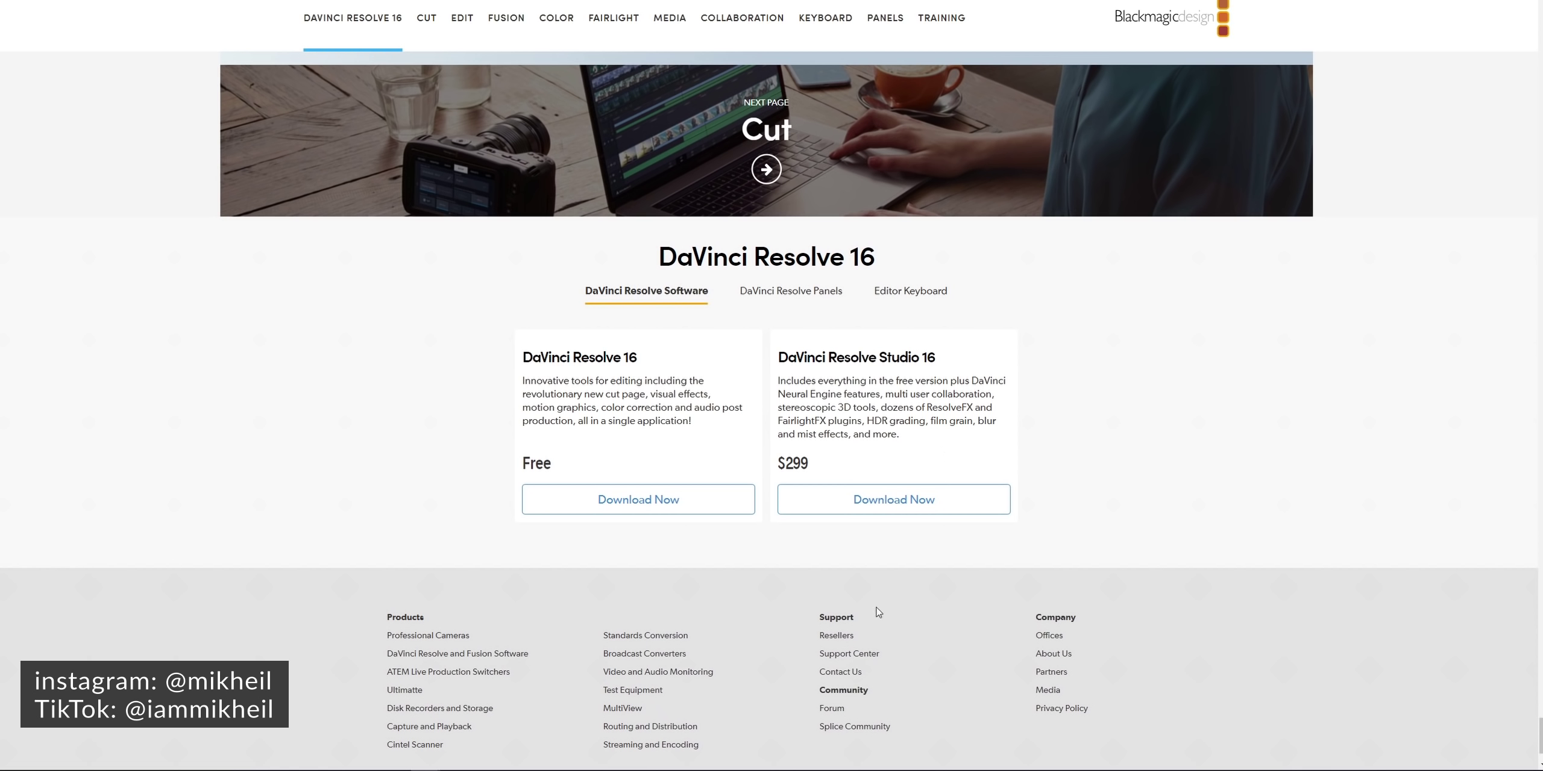
click(625, 507)
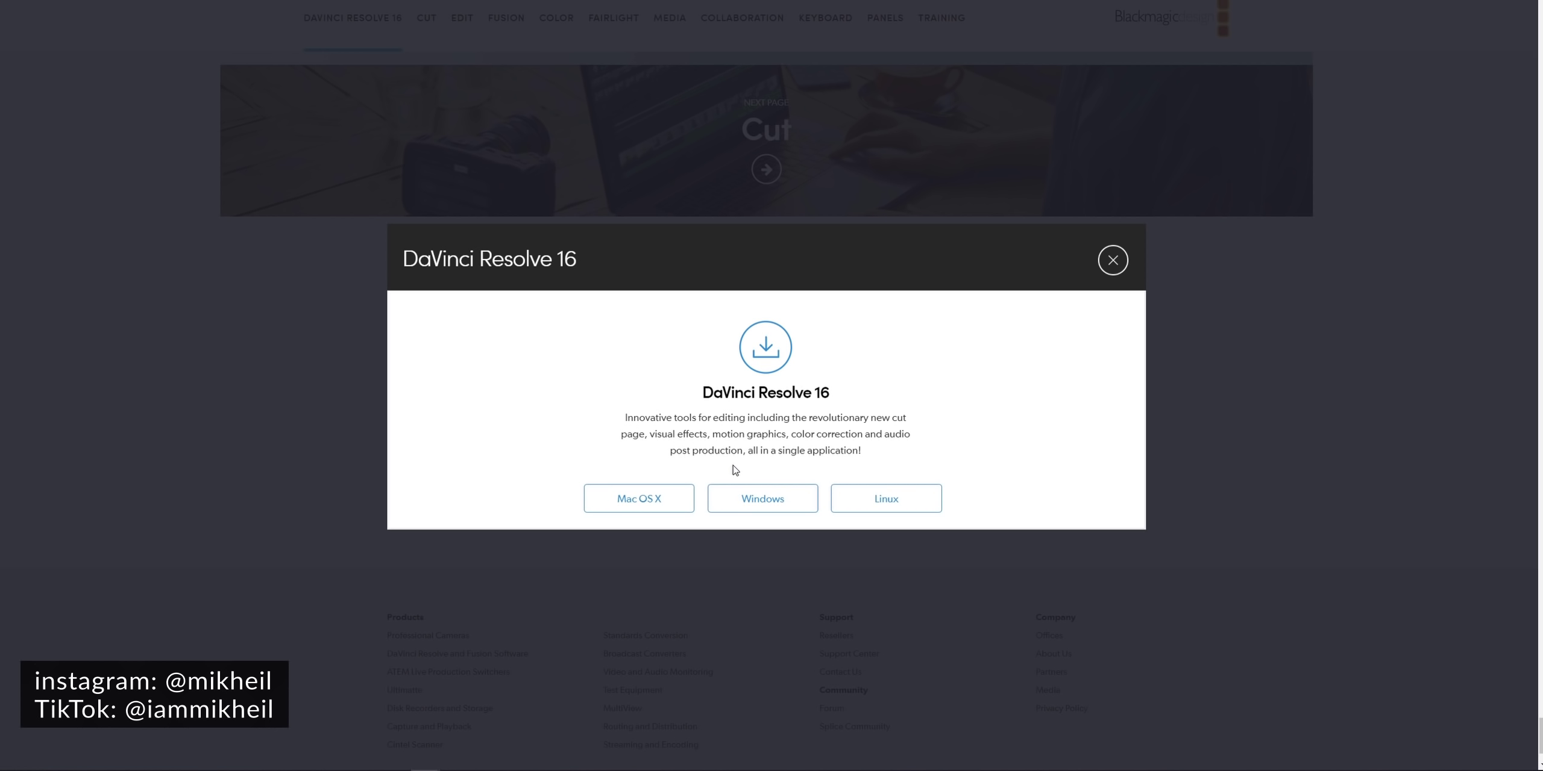
click(758, 499)
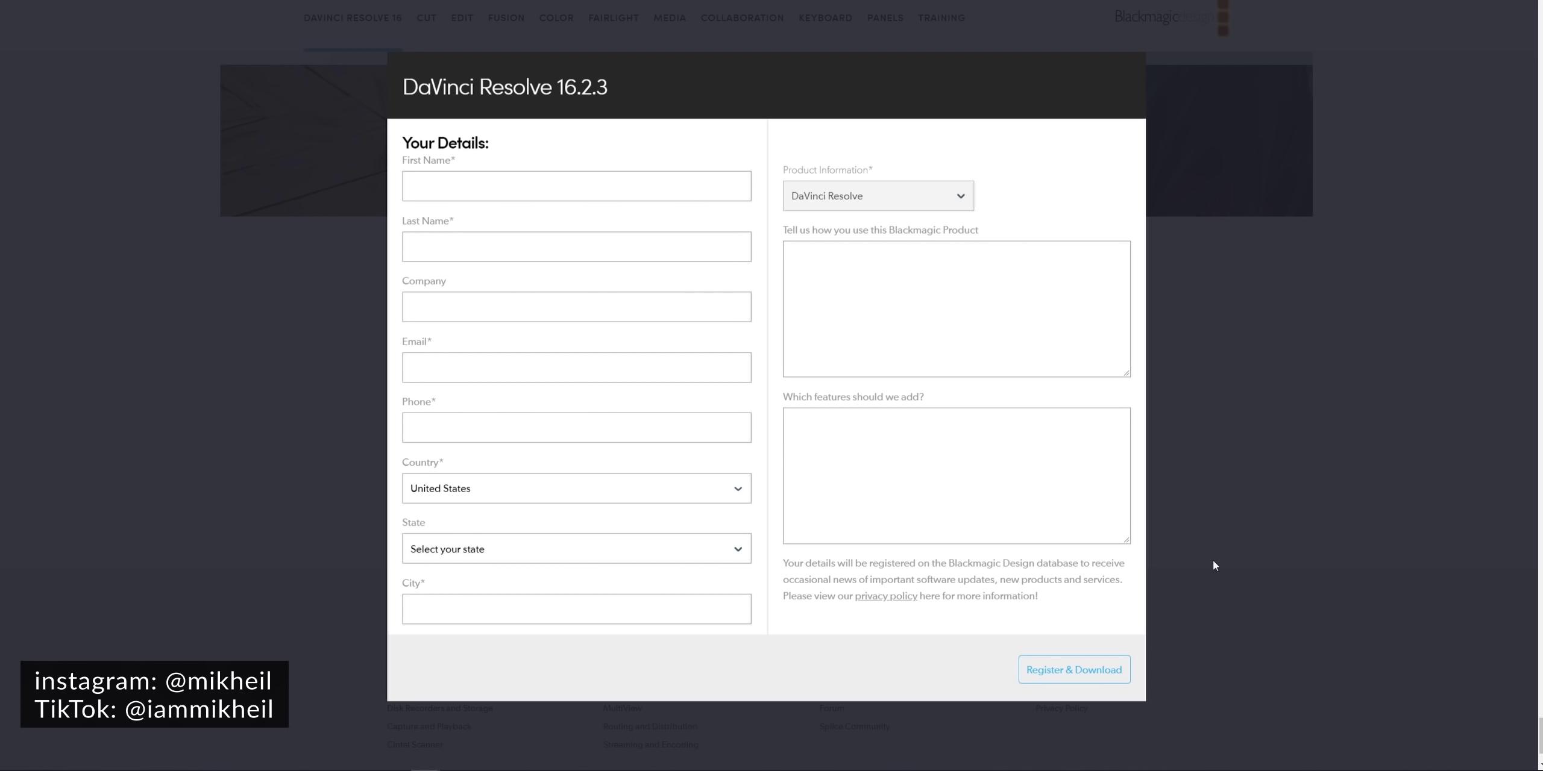
- Dismiss the registration form and scroll back up toward the Cut Page introduction
click(1282, 349)
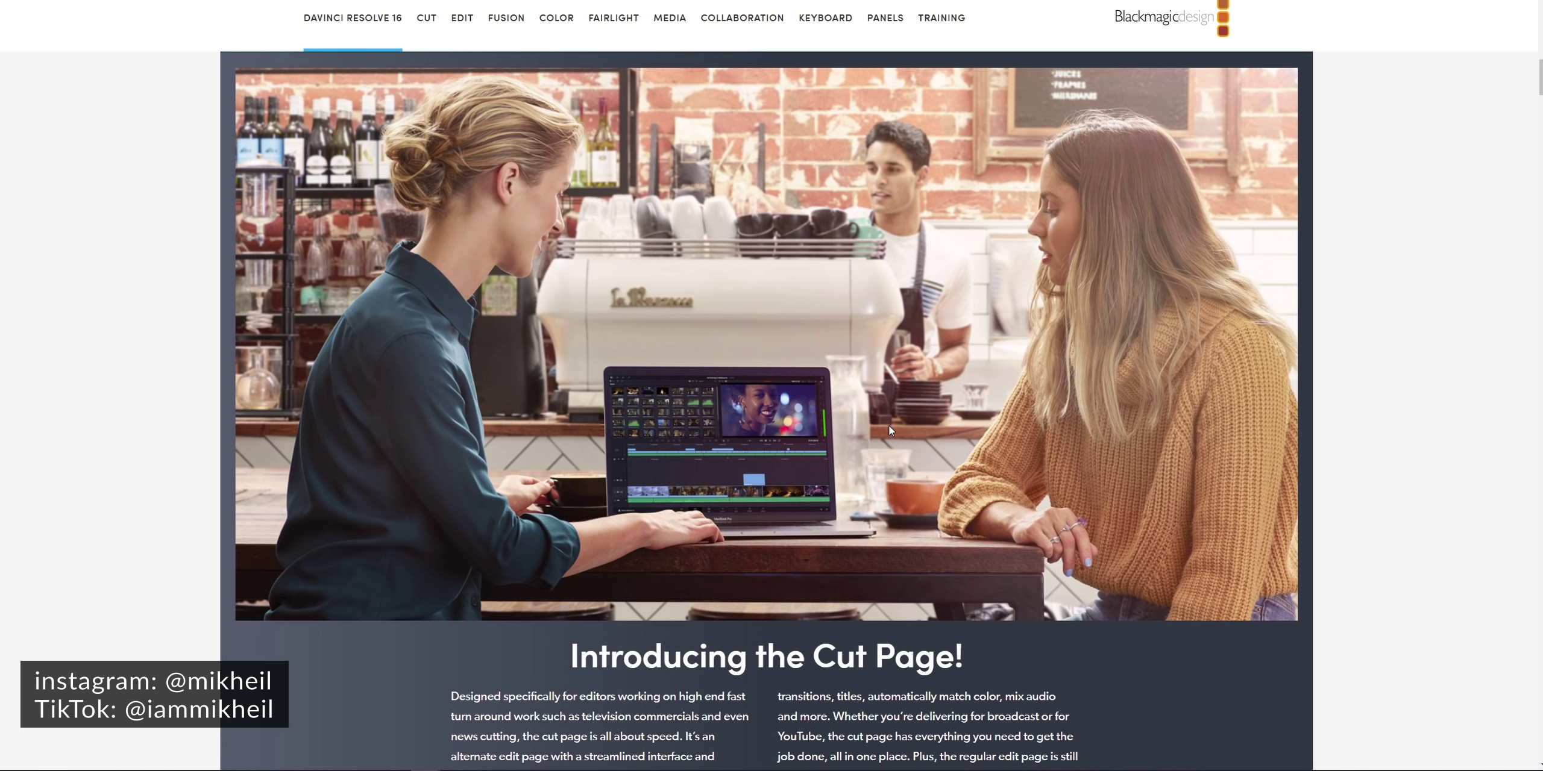
scroll(1005, 451, up, 10)
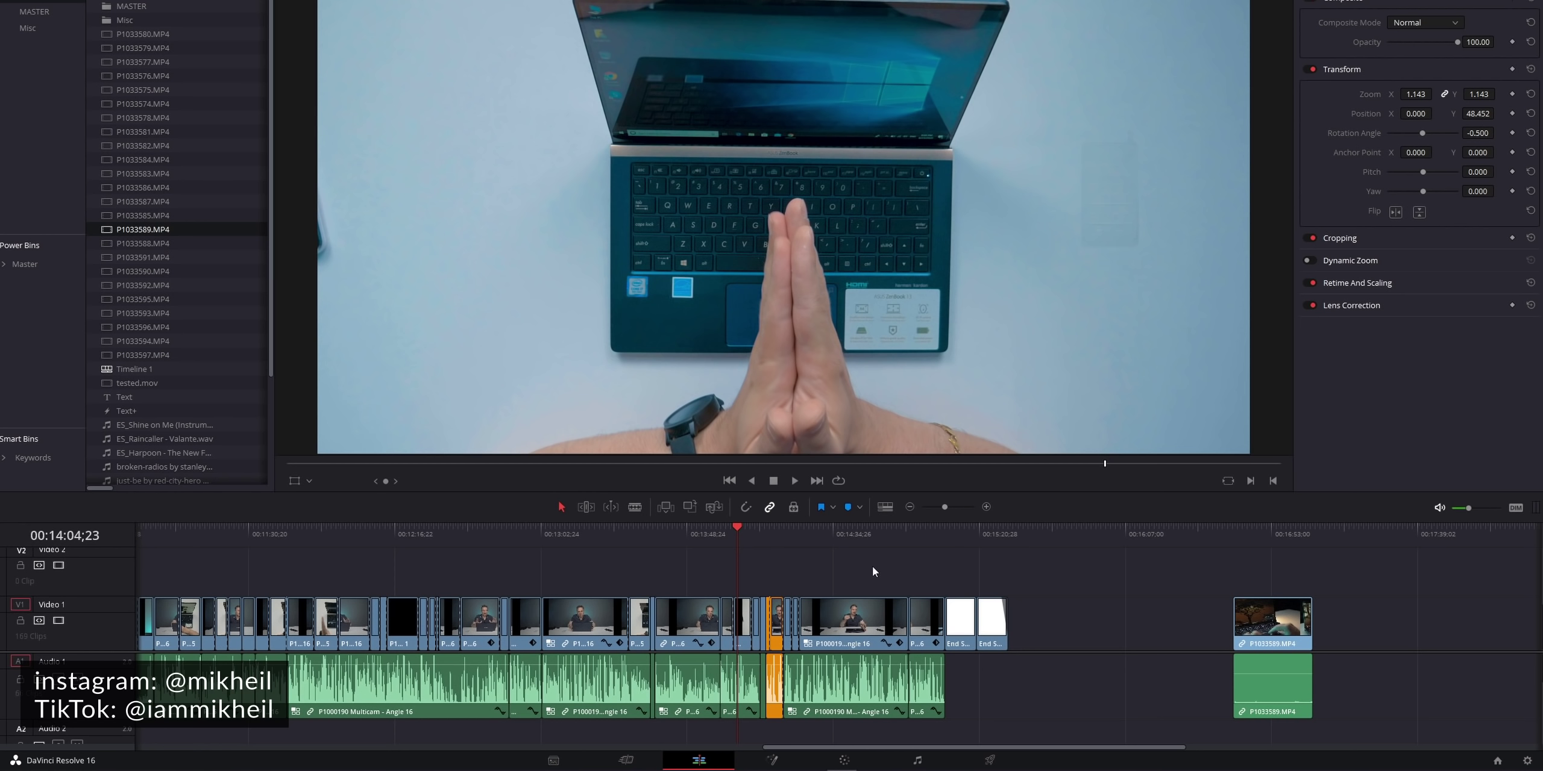
- Scrub the edit between about 00:14:09 and 00:13:26, then select the interview clip at 00:13:19
drag(735, 528, 755, 533)
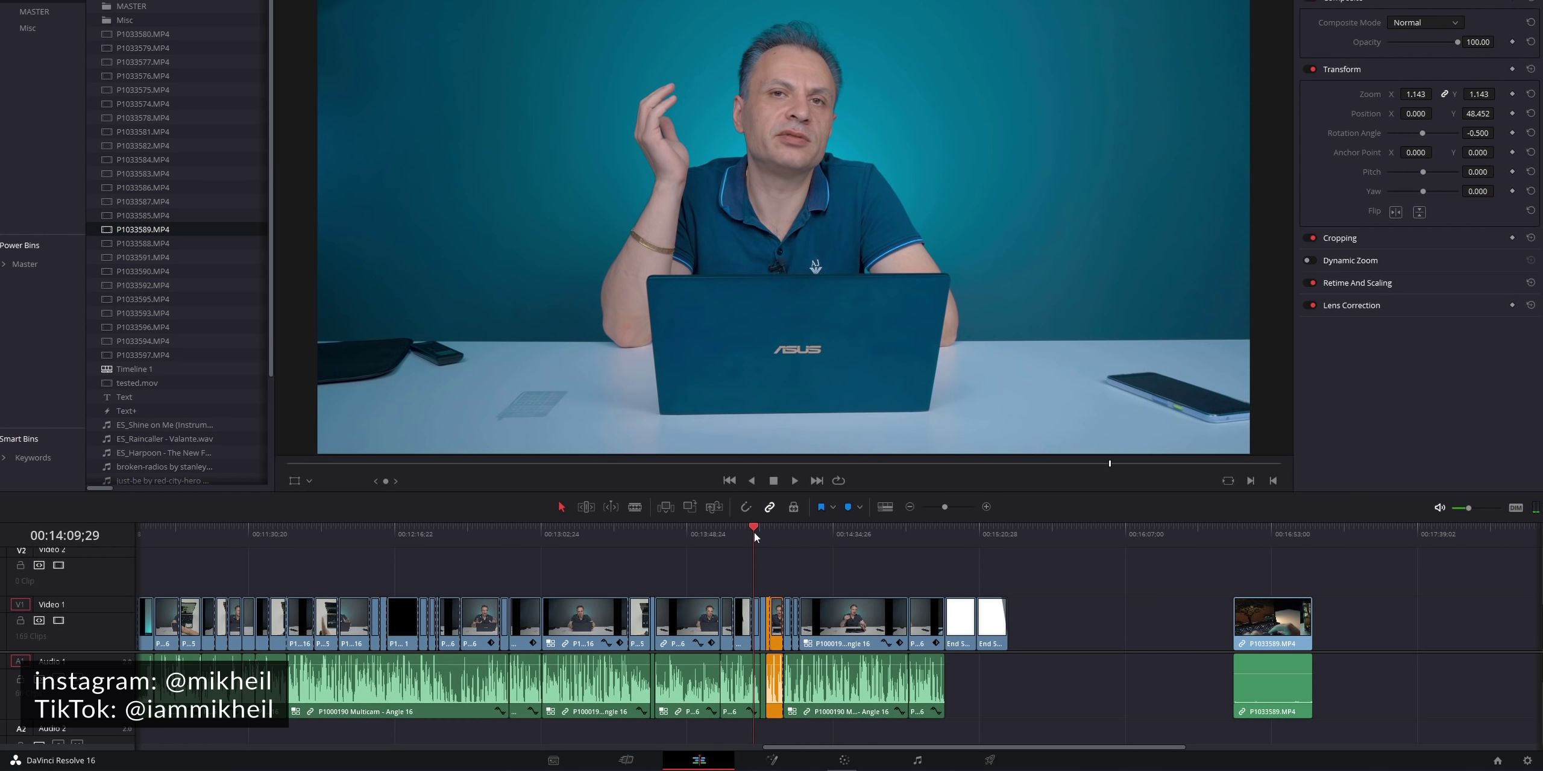
drag(754, 533, 740, 535)
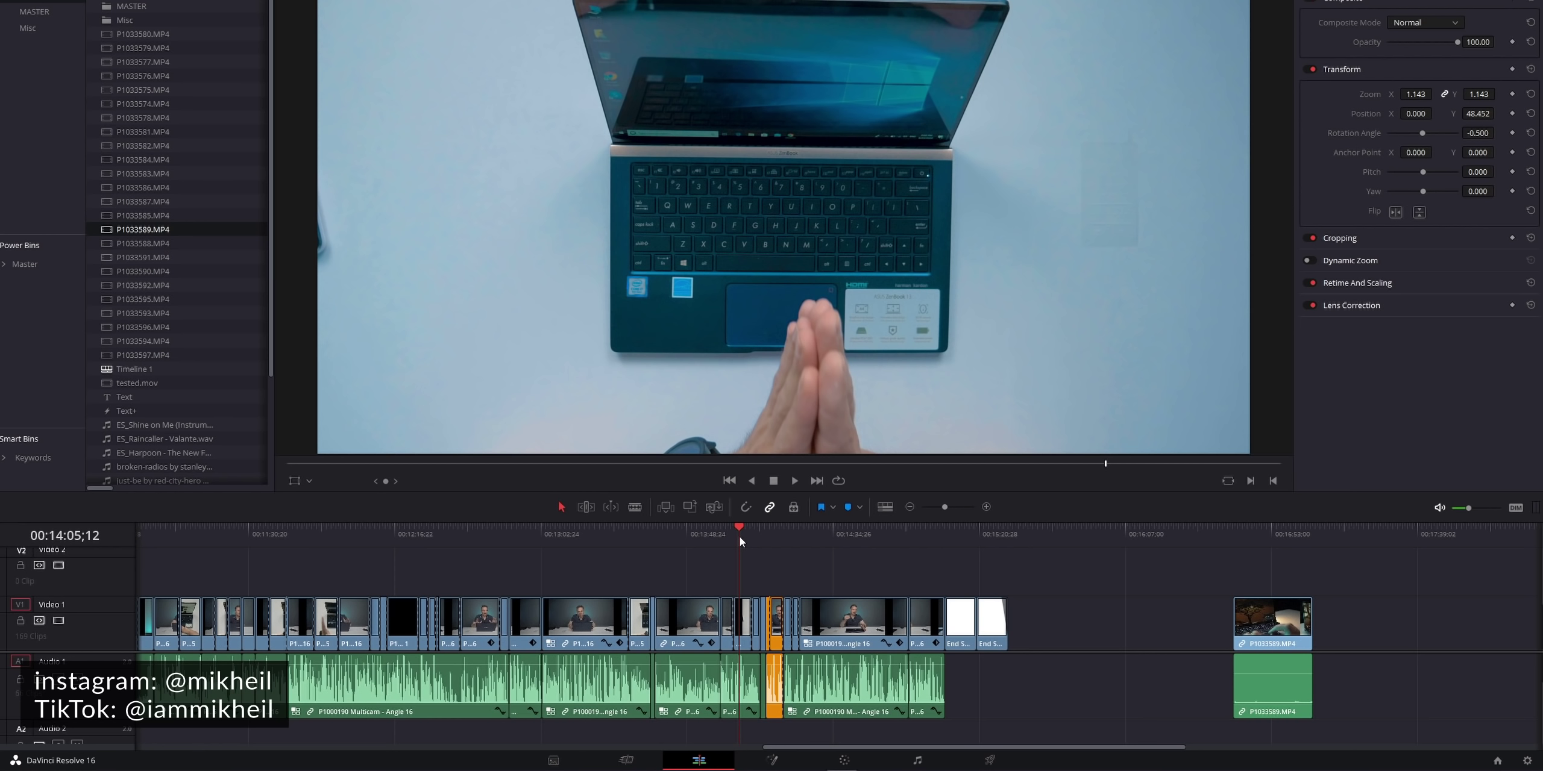
drag(738, 524, 697, 527)
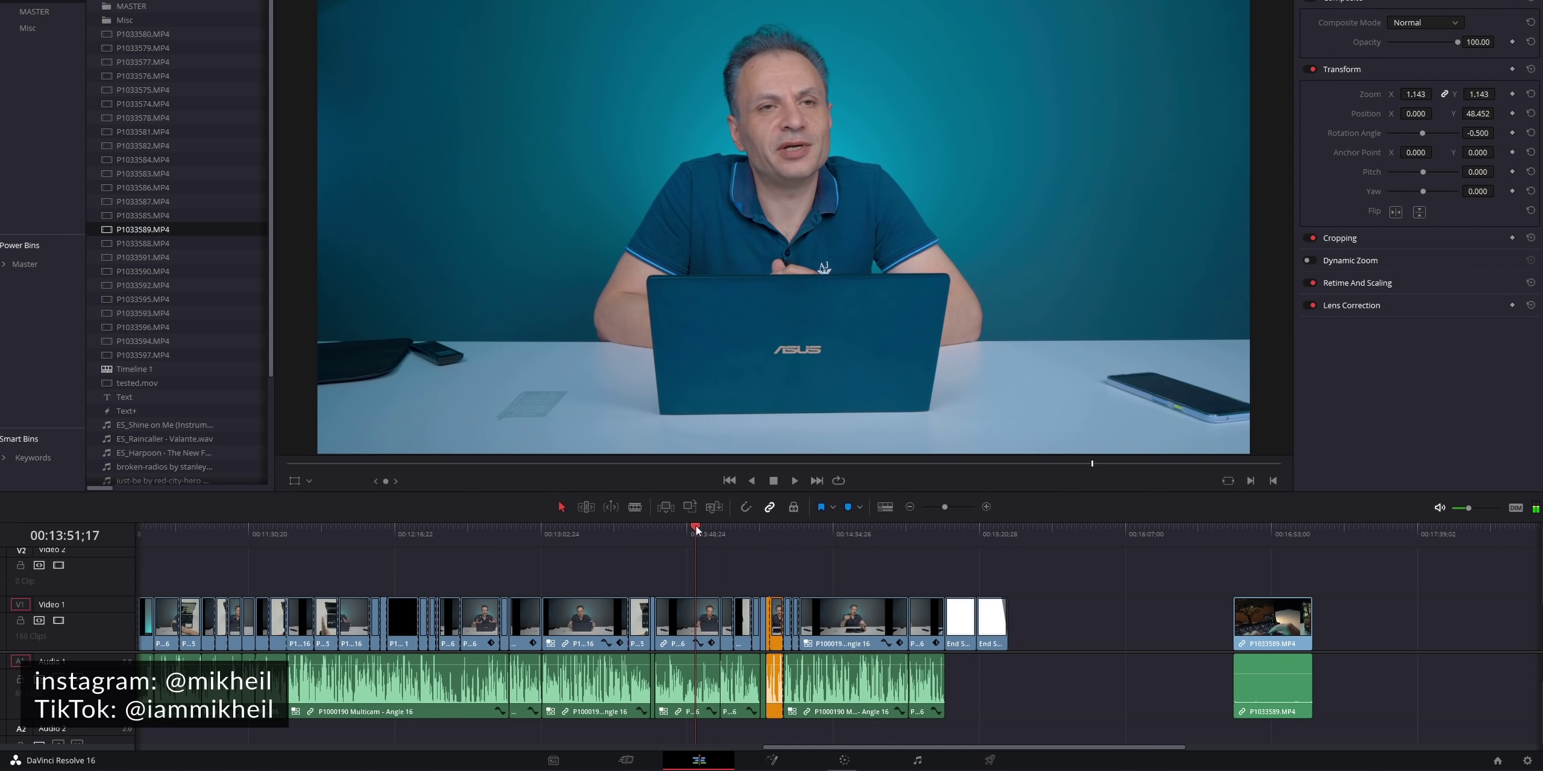
drag(696, 526, 680, 528)
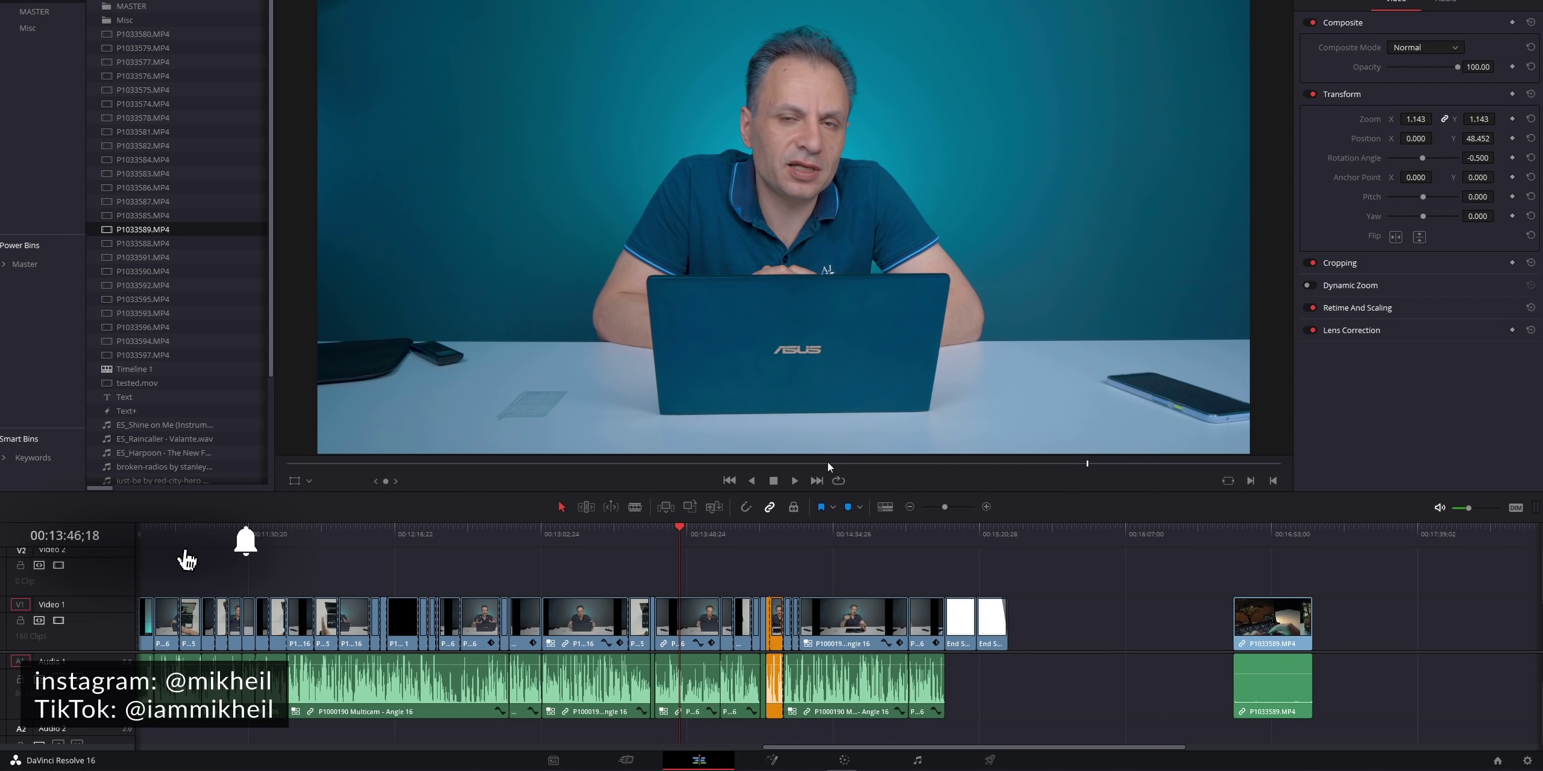
mouse_move(680, 525)
mouse_down()
mouse_move(619, 550)
mouse_move(767, 540)
mouse_move(712, 573)
mouse_up()
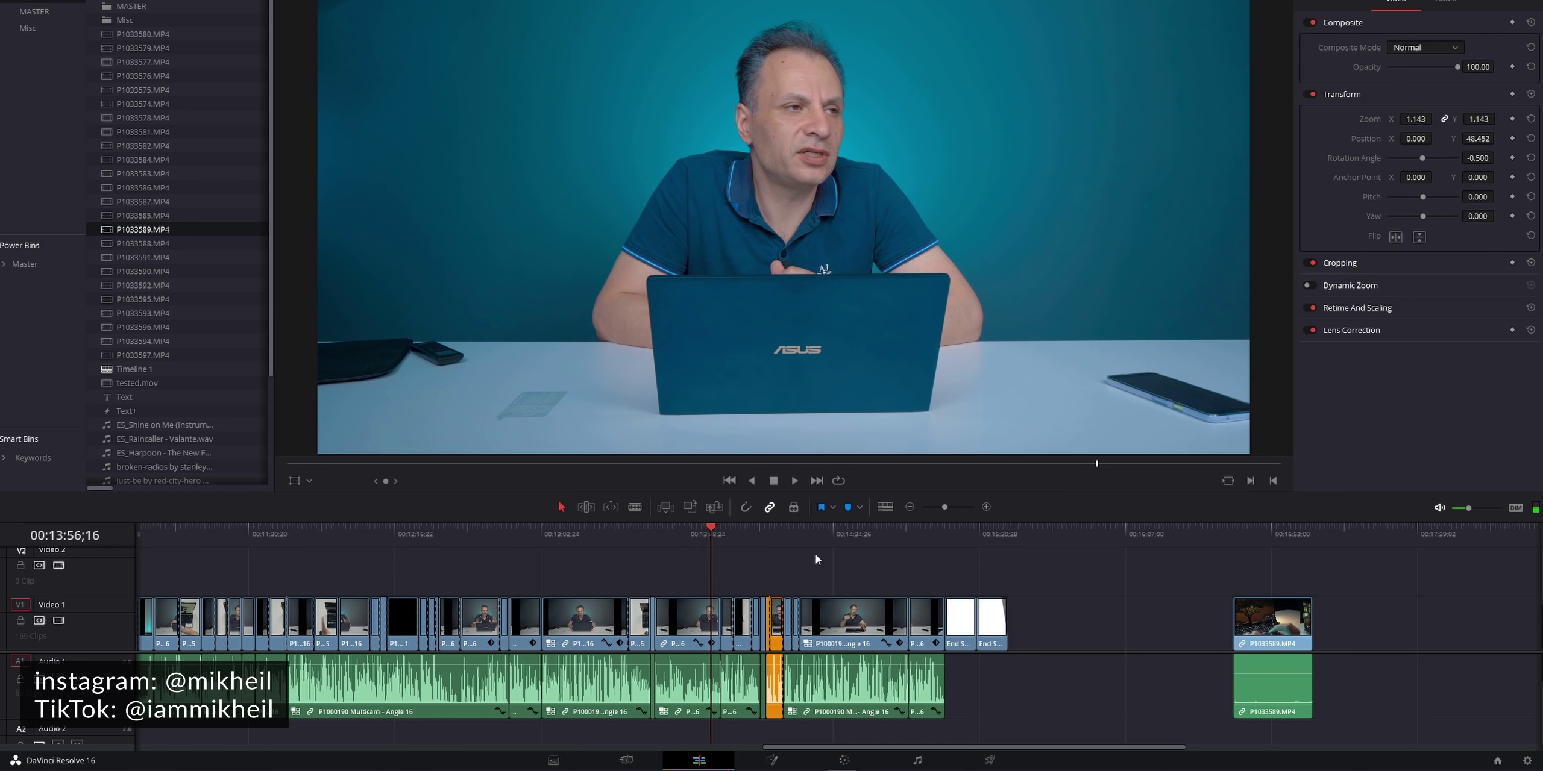
drag(707, 527, 594, 531)
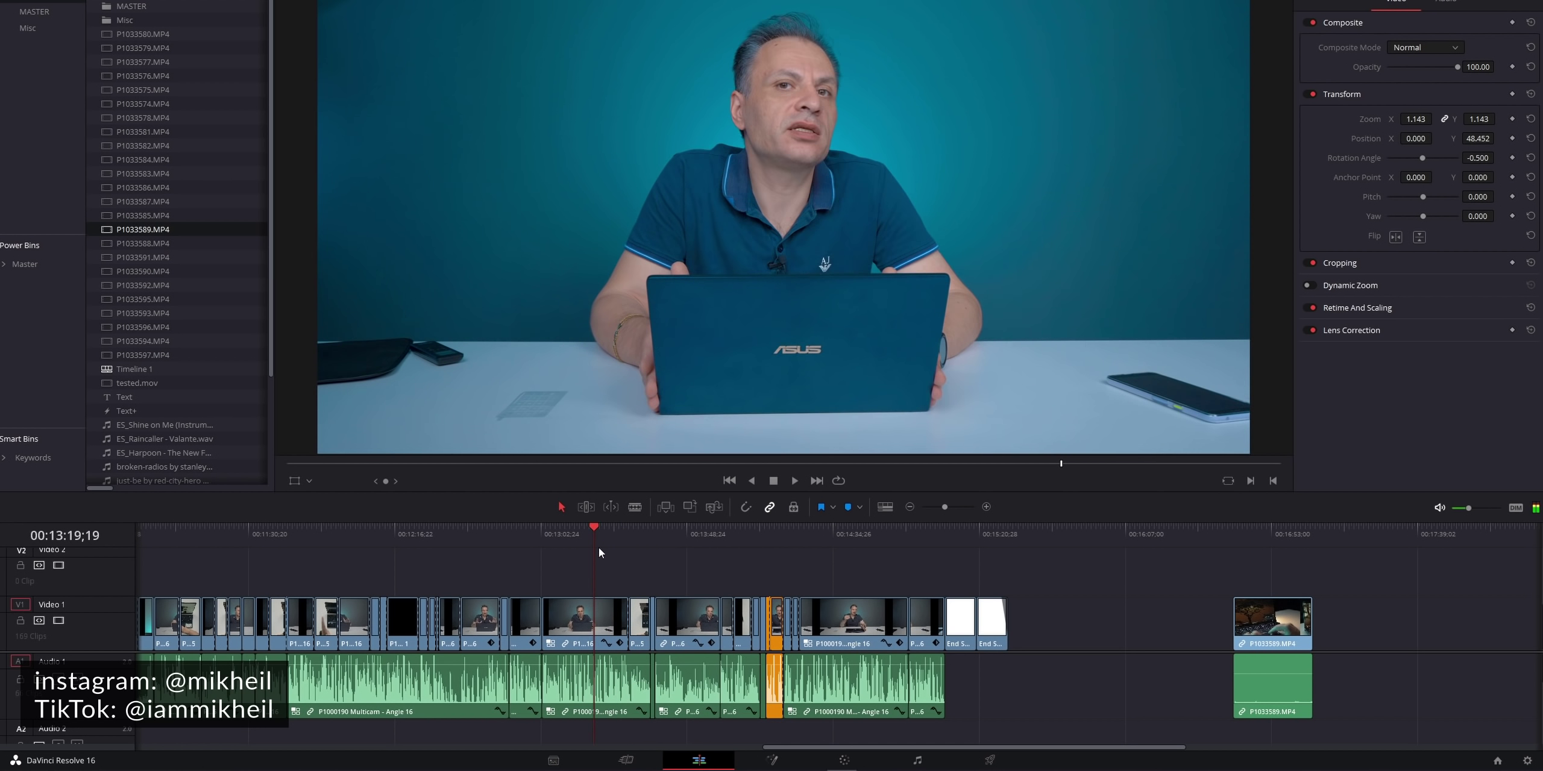
click(597, 624)
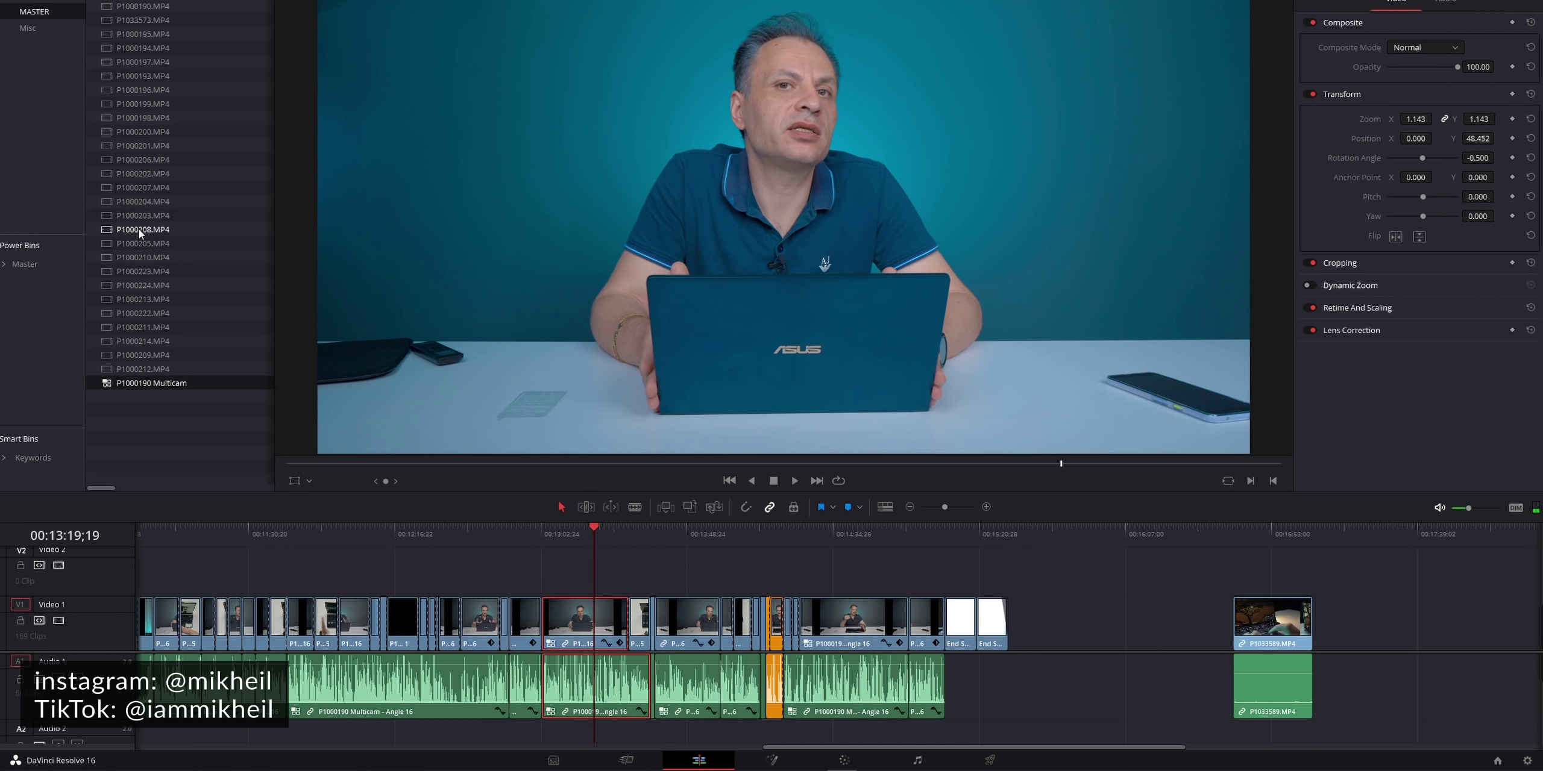
- Load the P1000208.MP4 angle in the source viewer, play it and skim through it
click(135, 230)
click(794, 480)
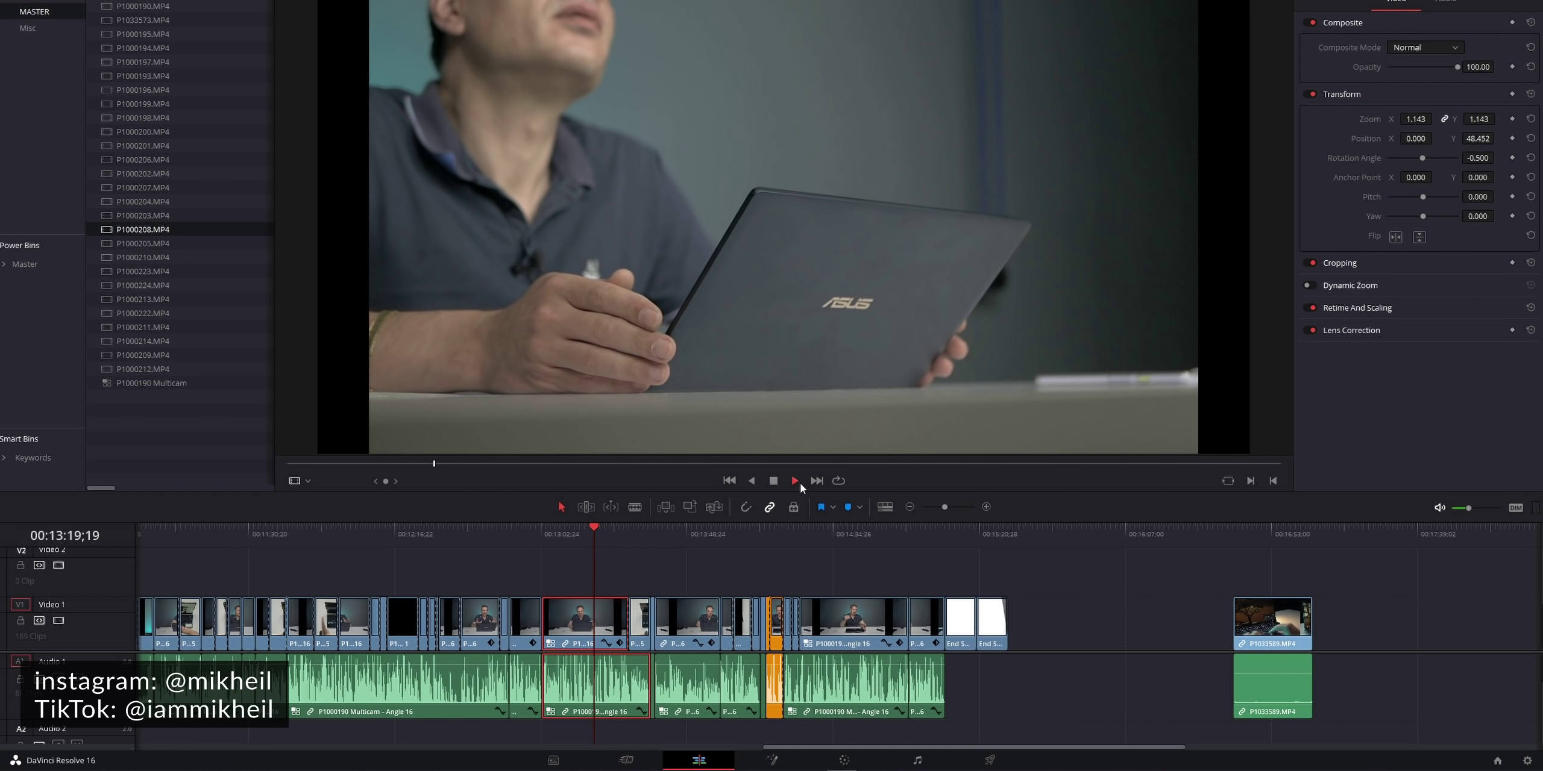
mouse_move(467, 462)
mouse_down()
mouse_move(1136, 463)
mouse_move(426, 481)
mouse_move(820, 480)
mouse_up()
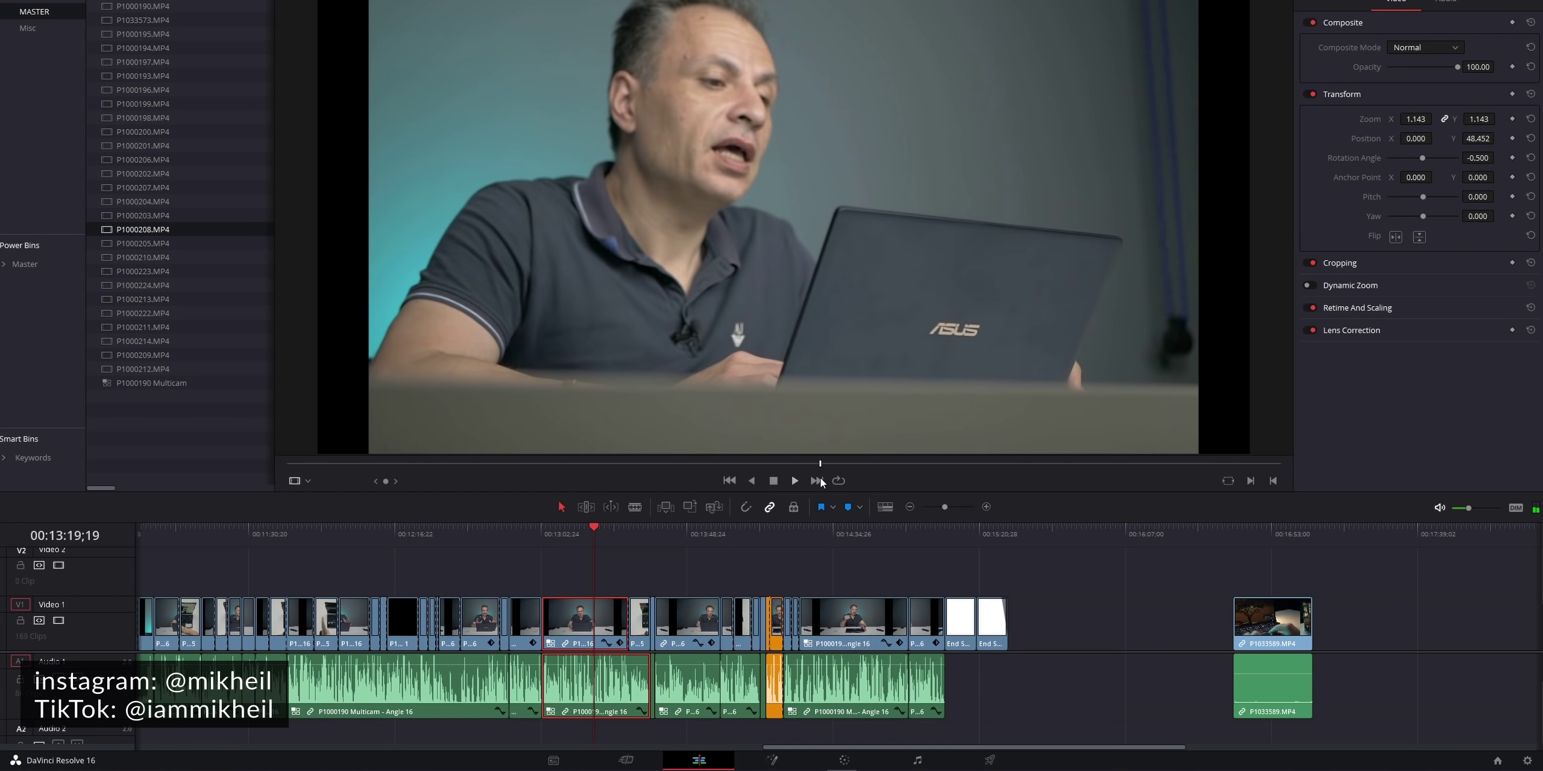
drag(819, 477, 446, 465)
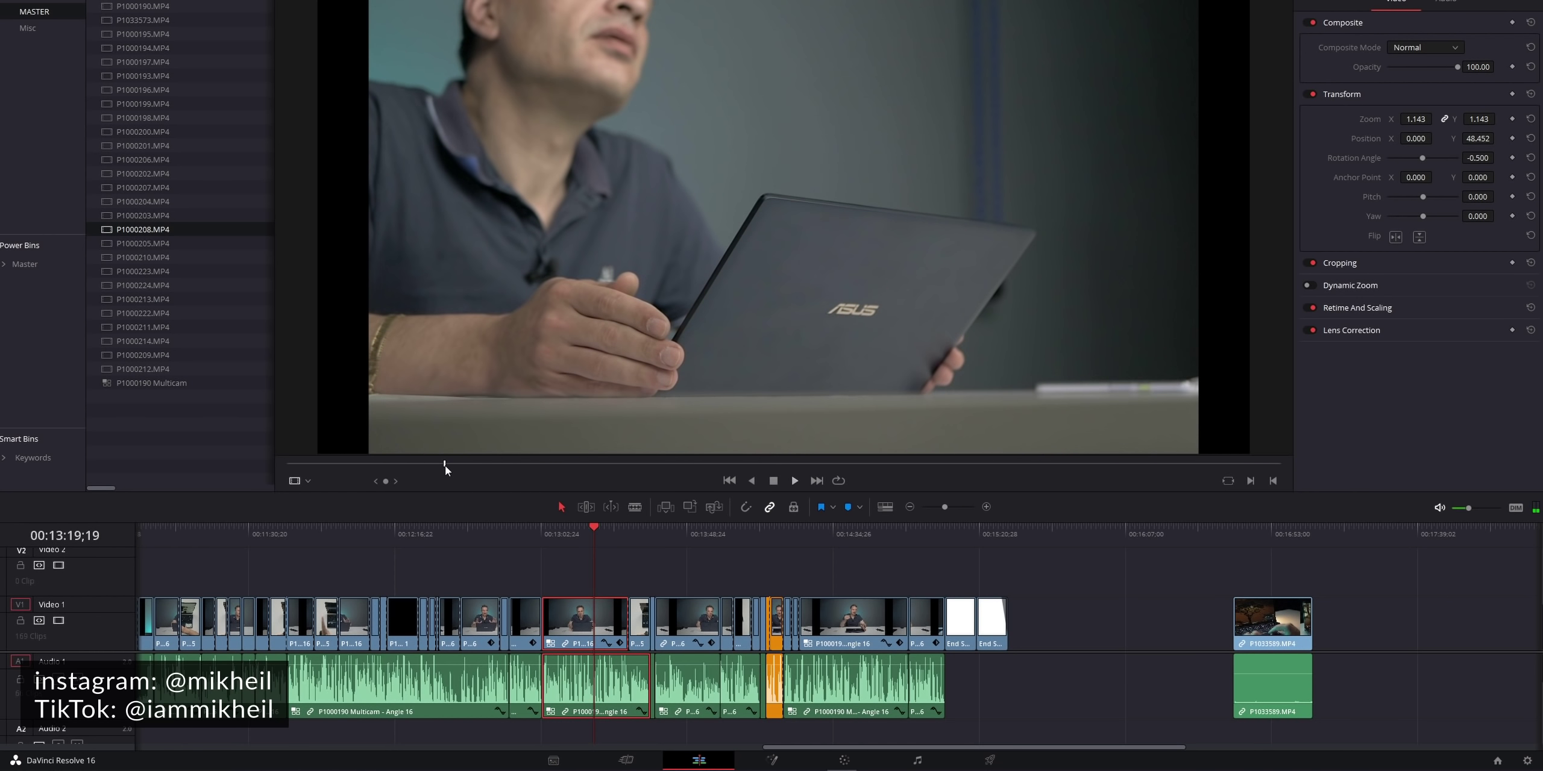
- Load and skim the P1000223.MP4 angle, then jump to the next edit point
click(188, 271)
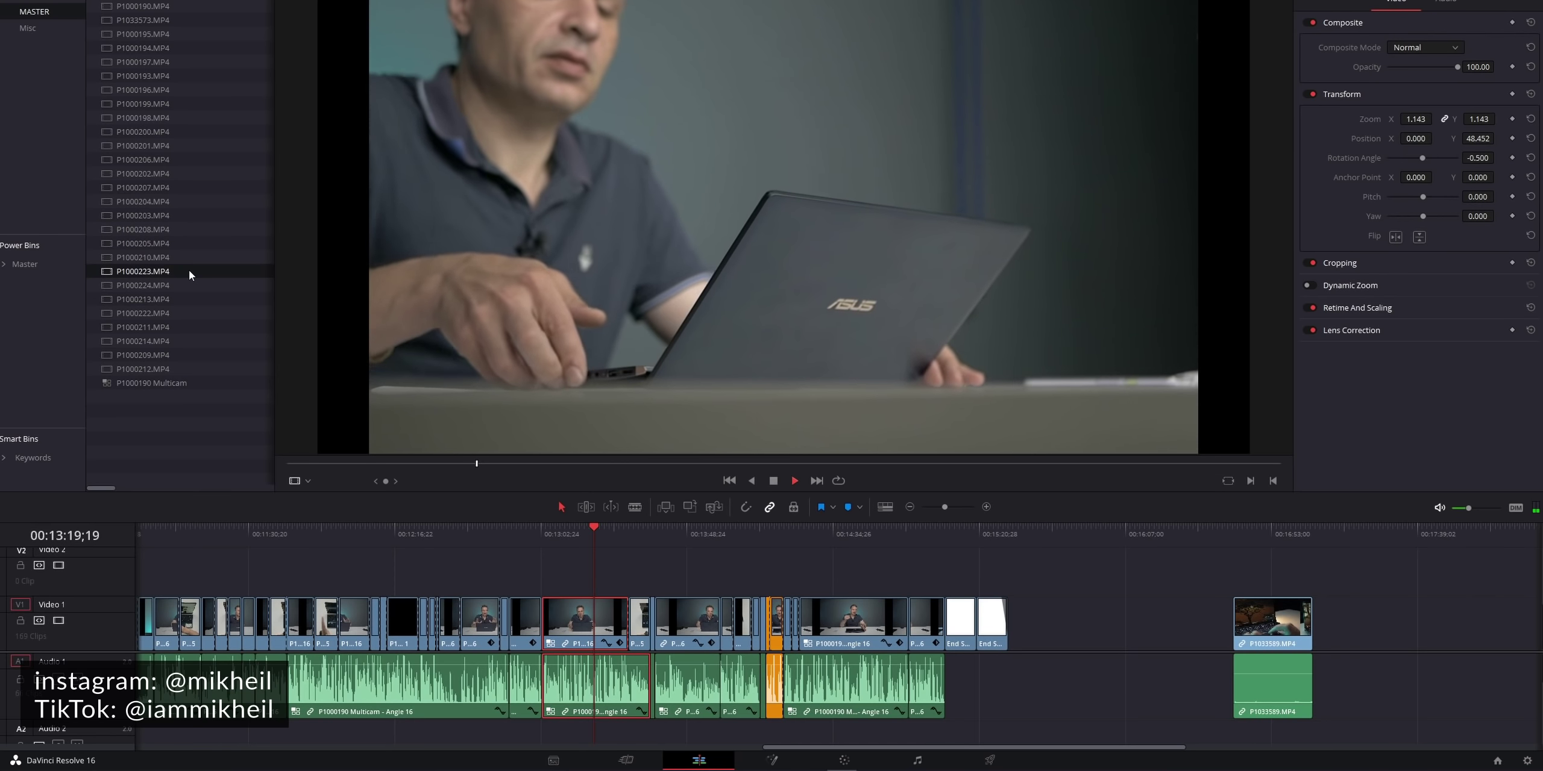
drag(337, 465, 1074, 465)
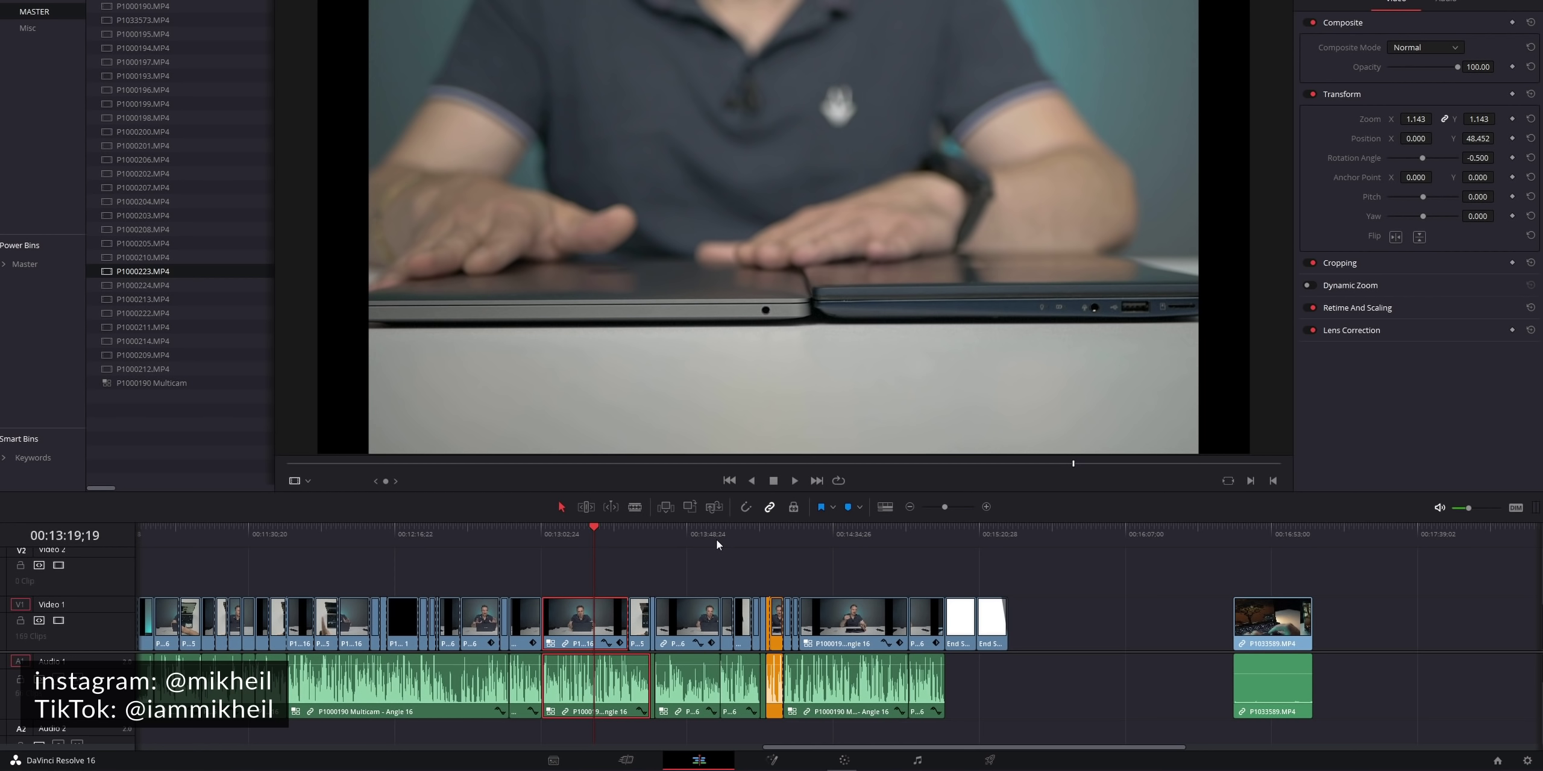
key(Down)
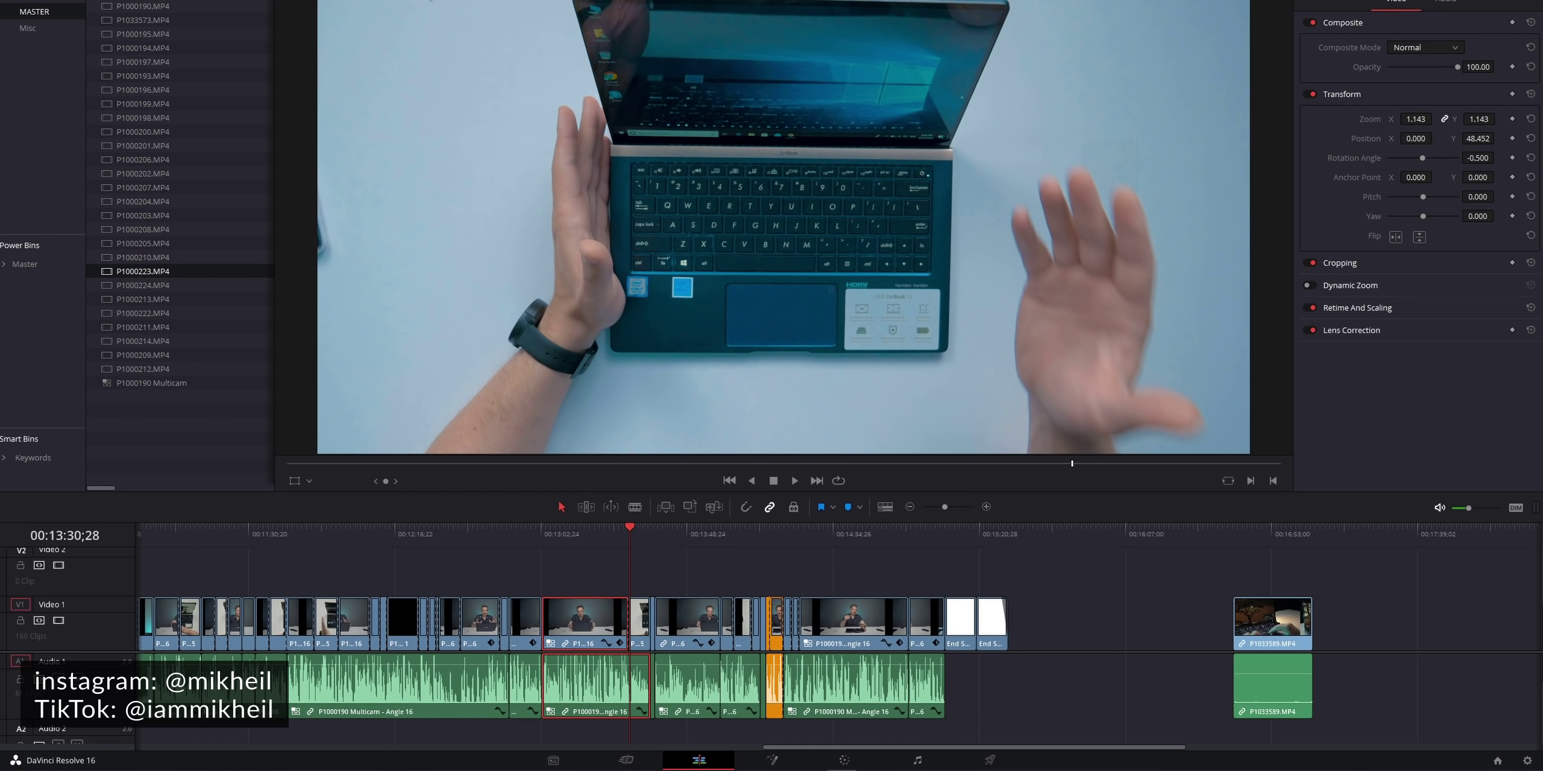
drag(569, 531, 525, 533)
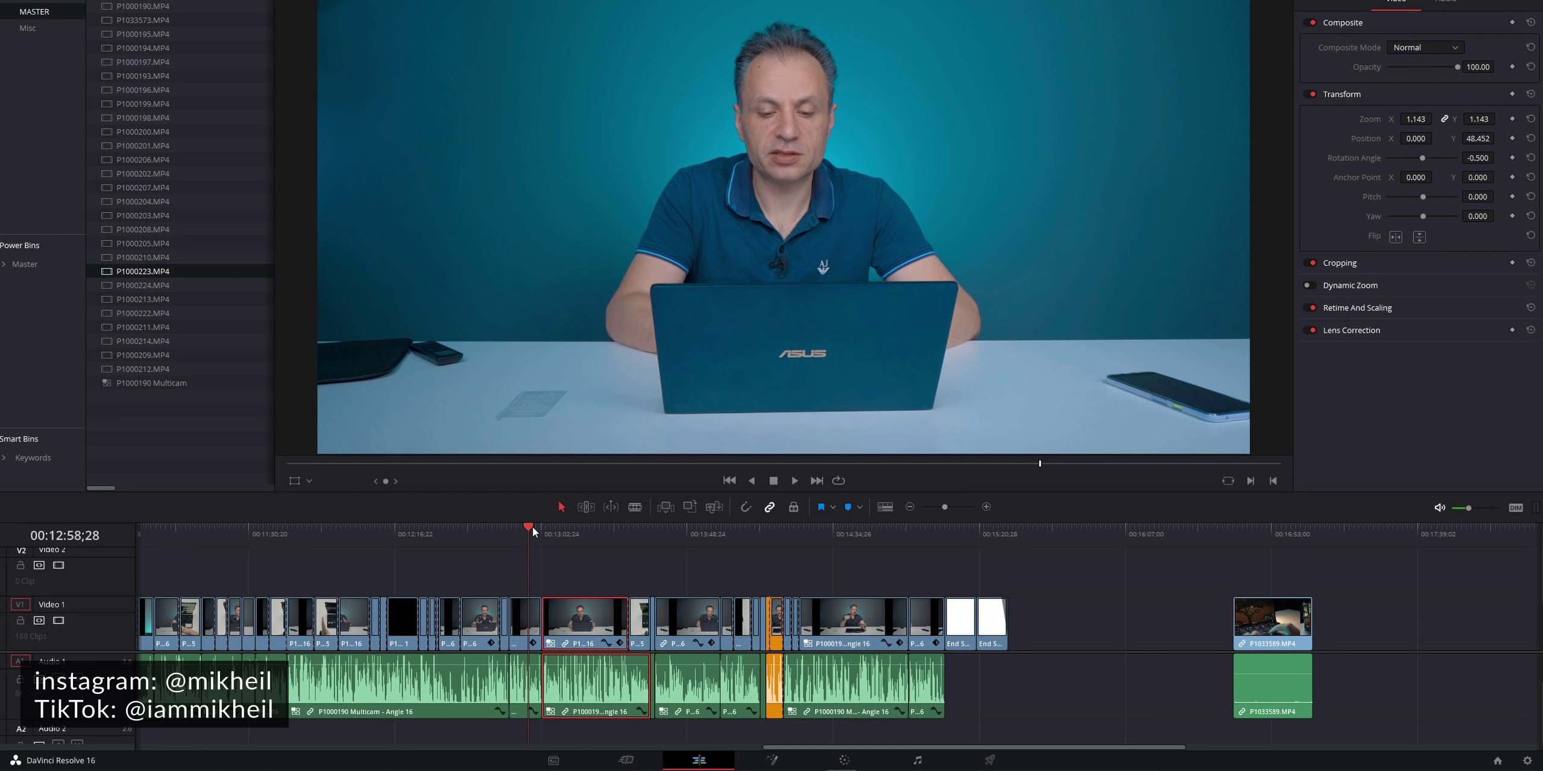
drag(525, 529, 575, 535)
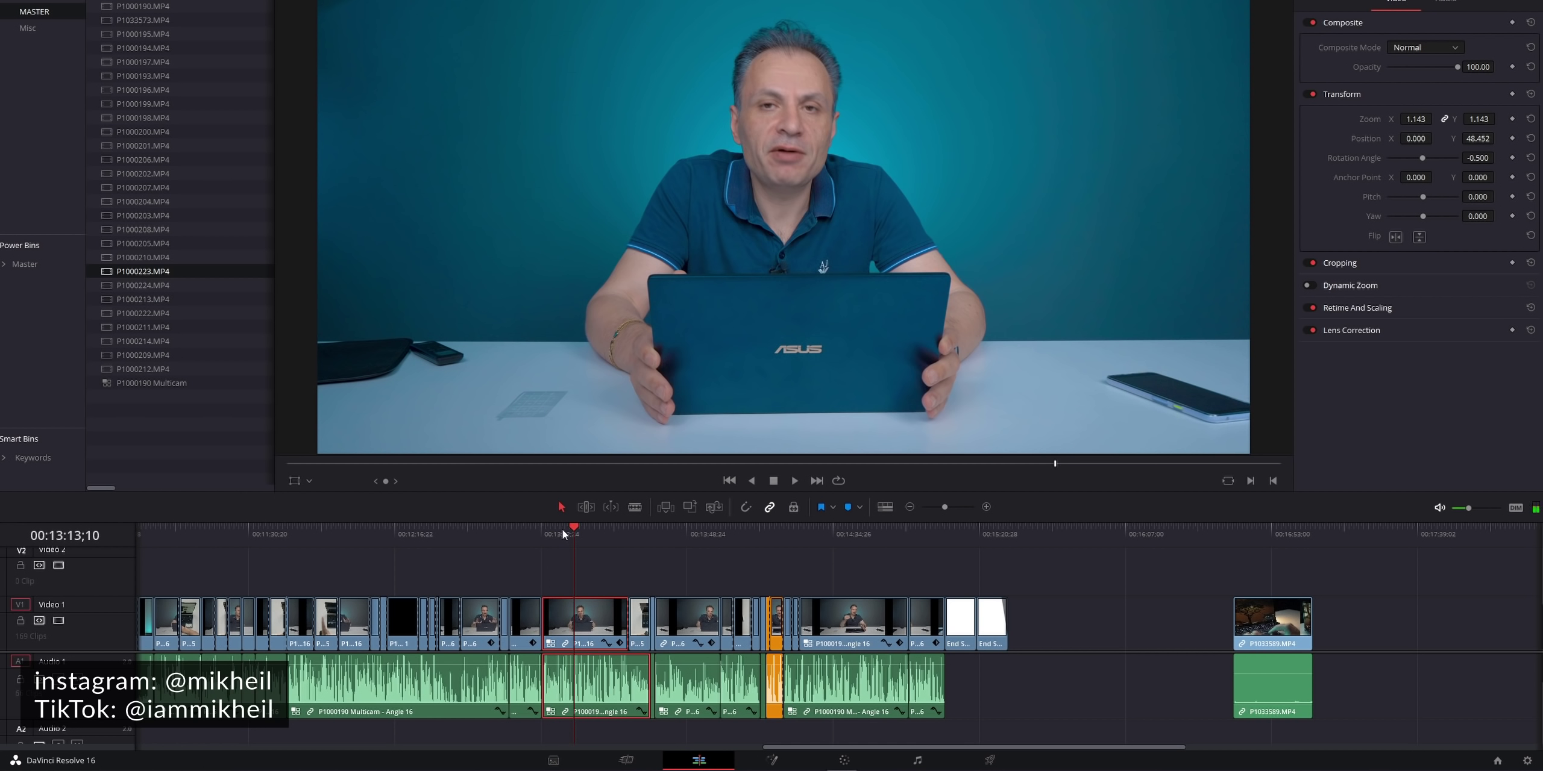
drag(580, 528, 634, 531)
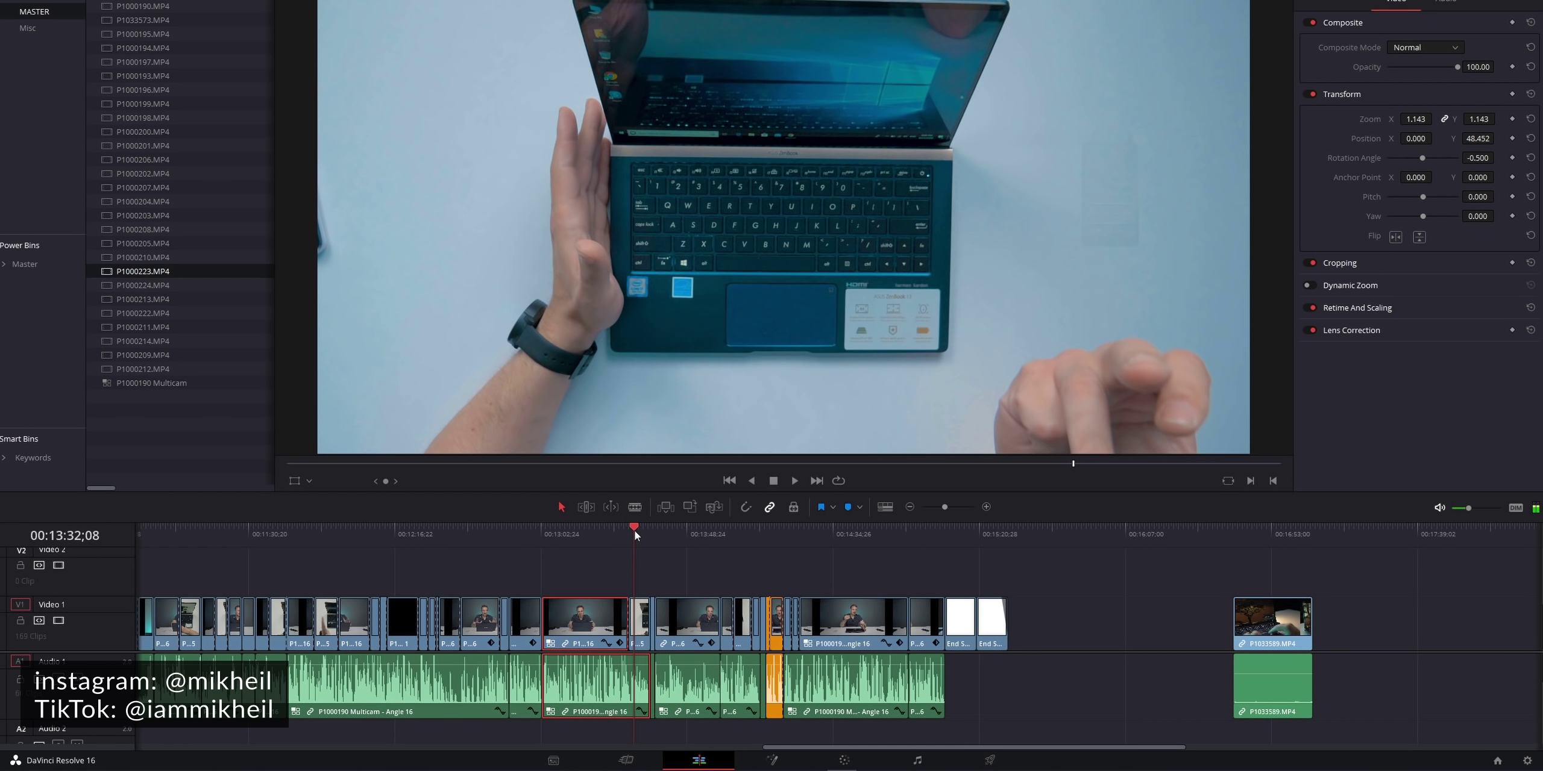
drag(635, 531, 708, 531)
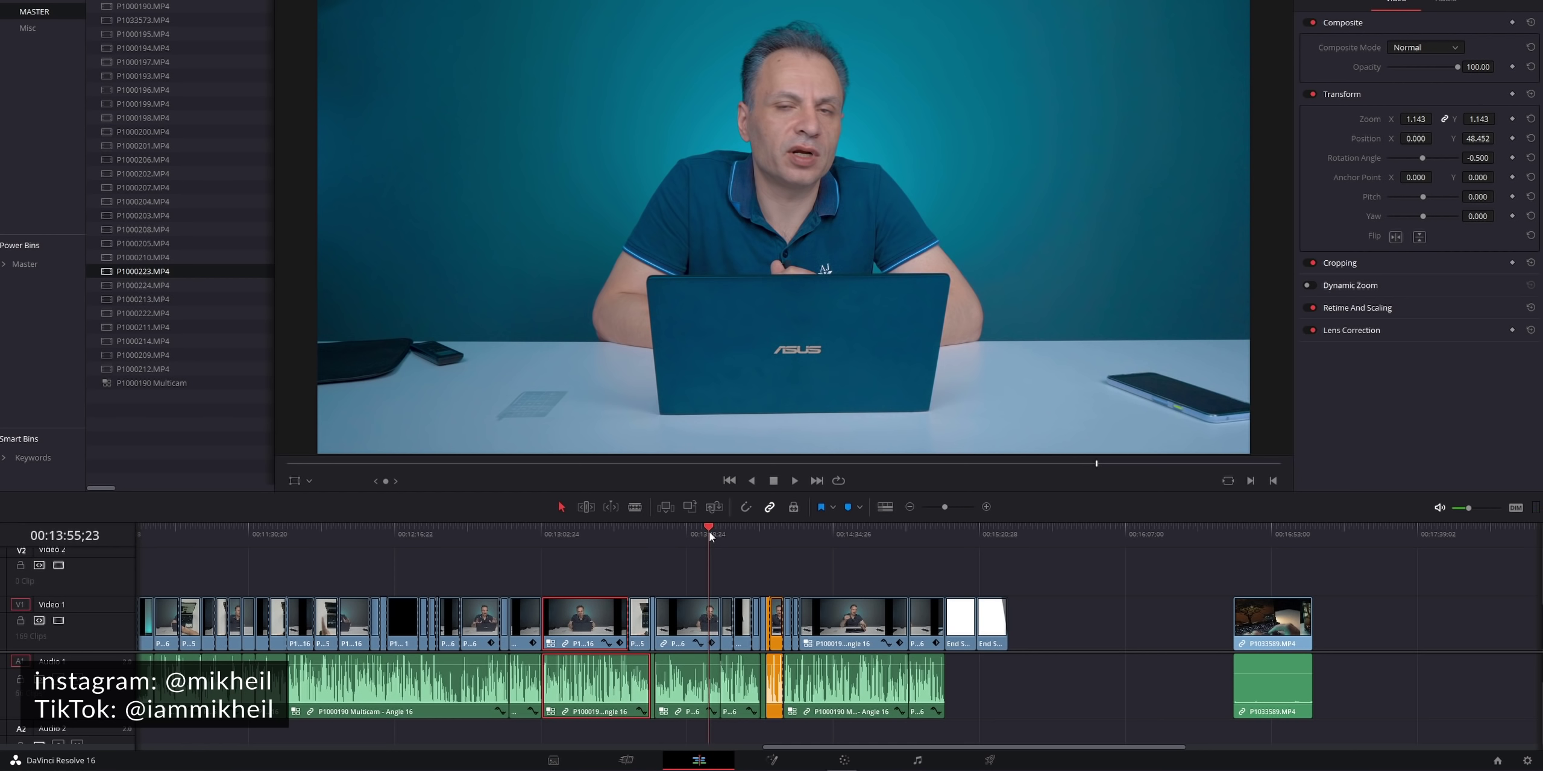
drag(709, 531, 629, 523)
drag(509, 528, 711, 552)
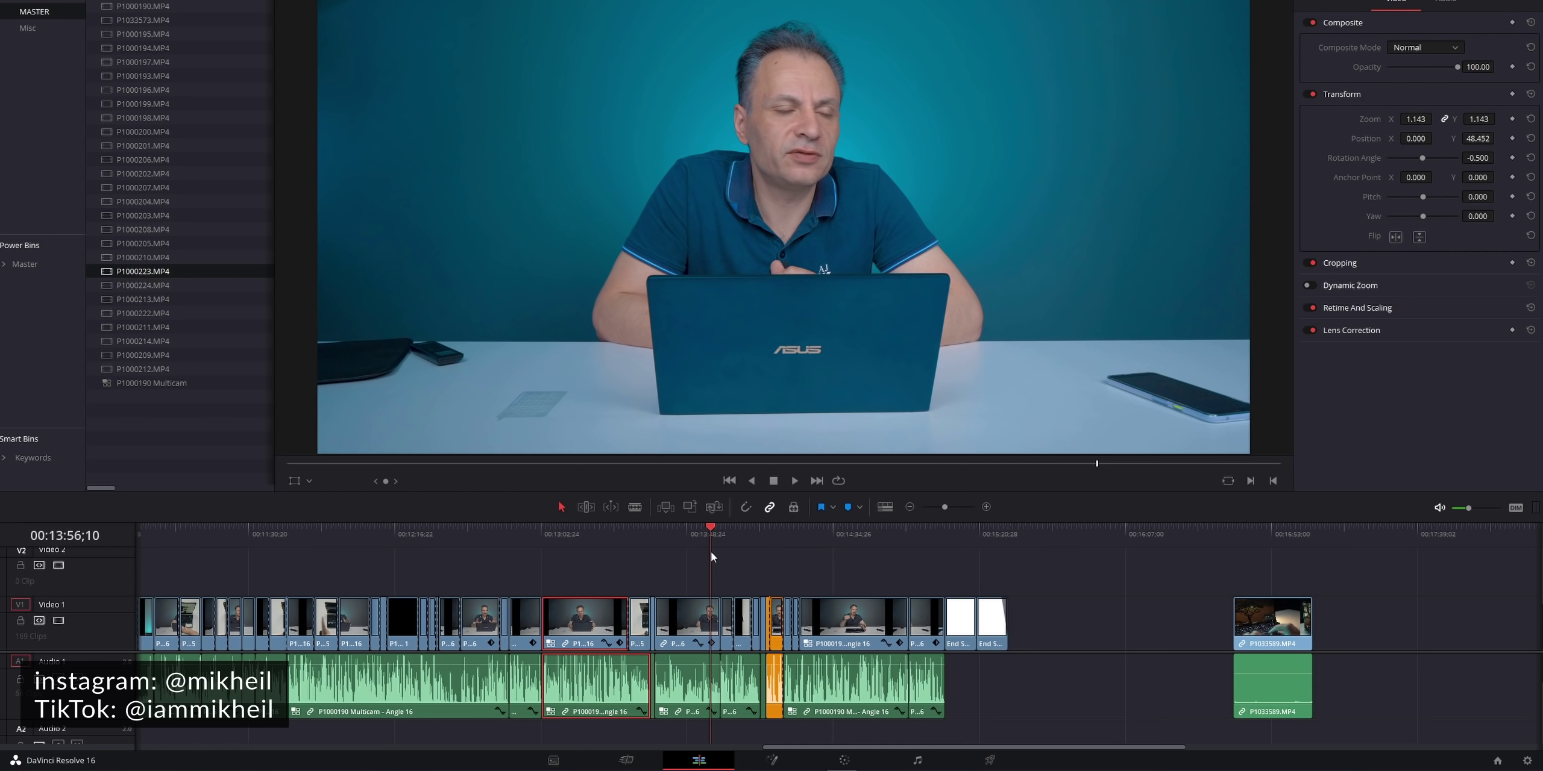
drag(711, 552, 675, 552)
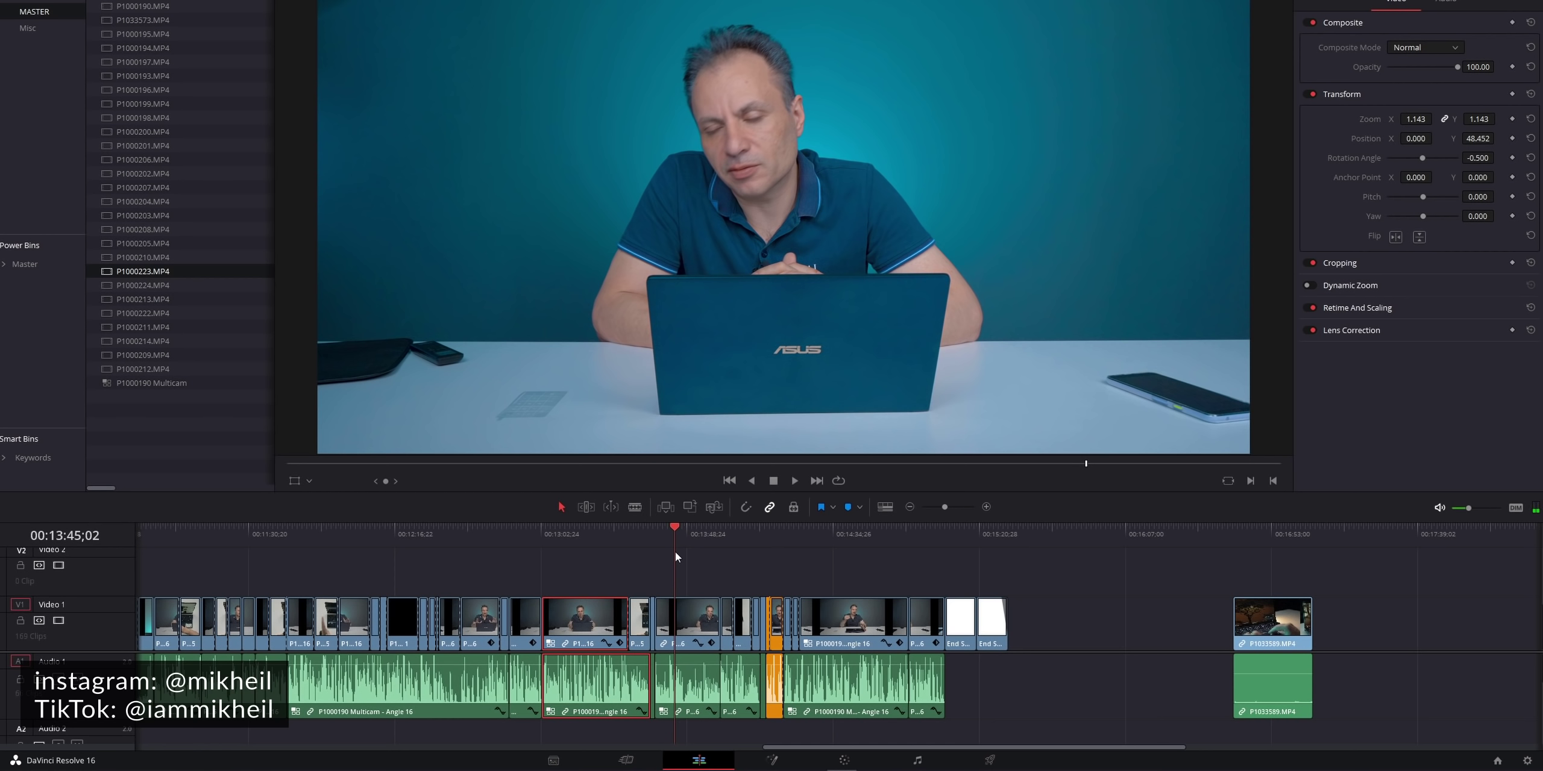
mouse_move(675, 552)
mouse_down()
mouse_move(412, 548)
mouse_move(438, 561)
mouse_up()
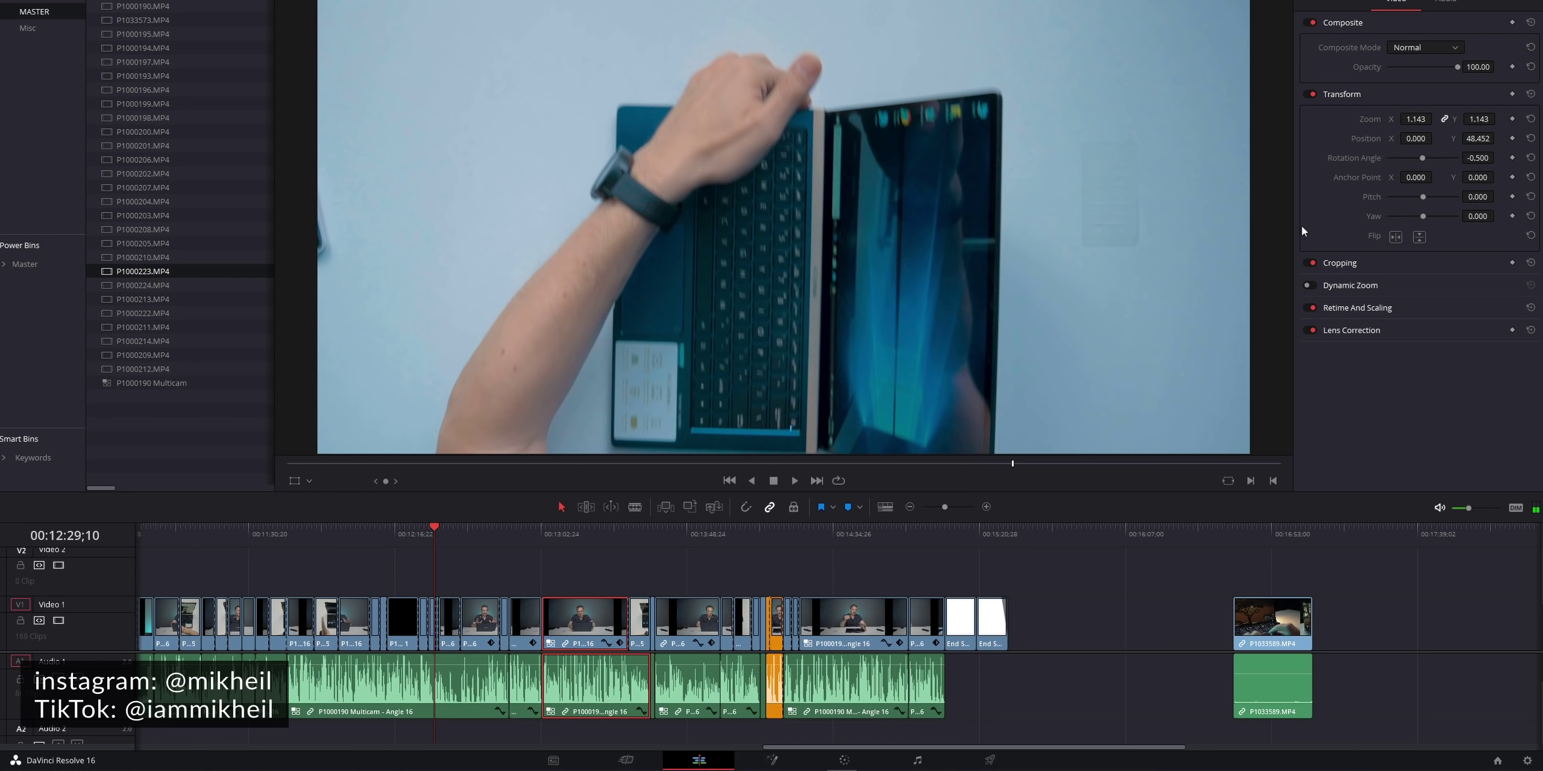
- Browse the Video Transitions library, then move the playhead to the presenter shot at 13:28
click(37, 1)
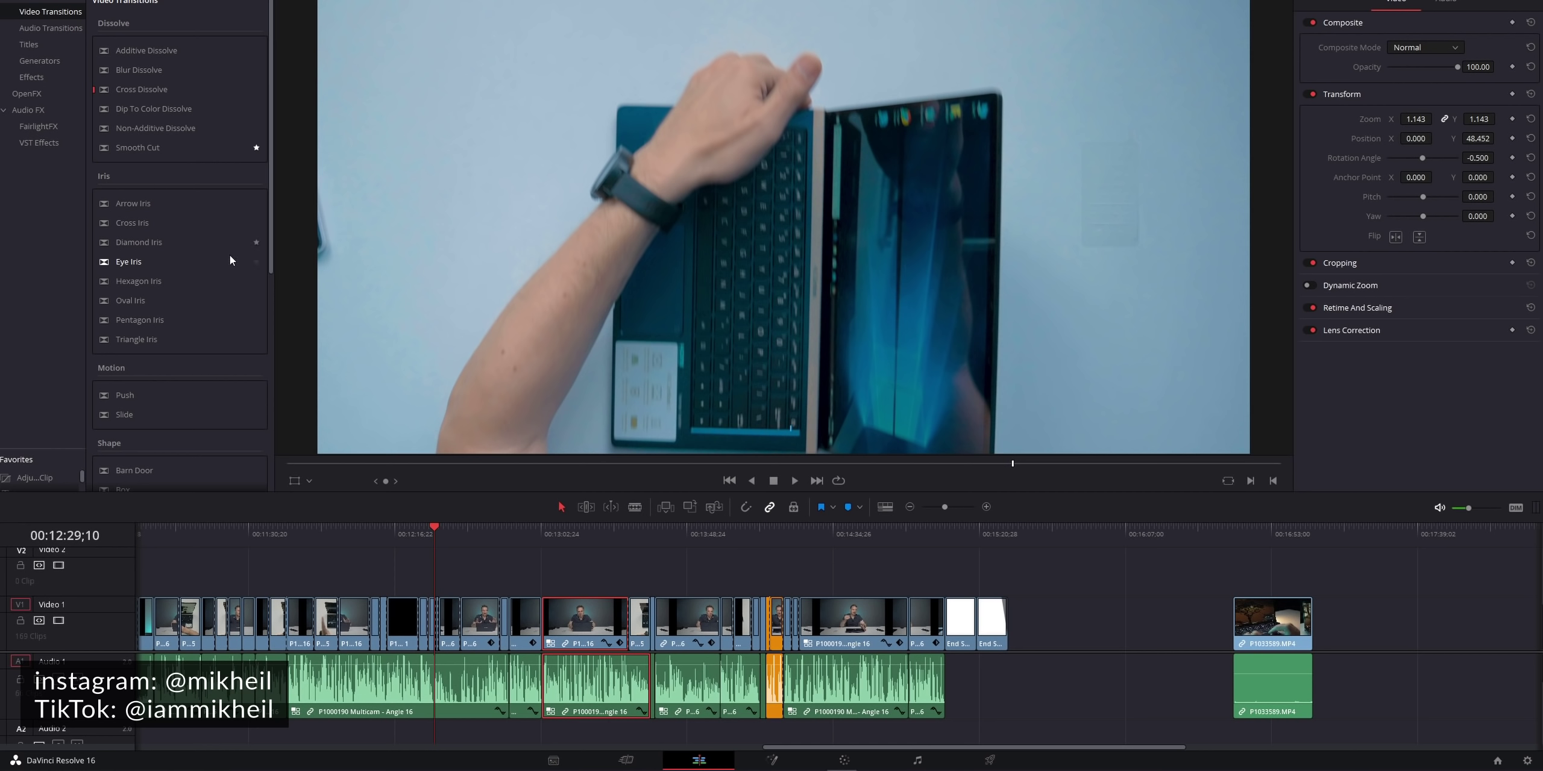
scroll(173, 270, down, 5)
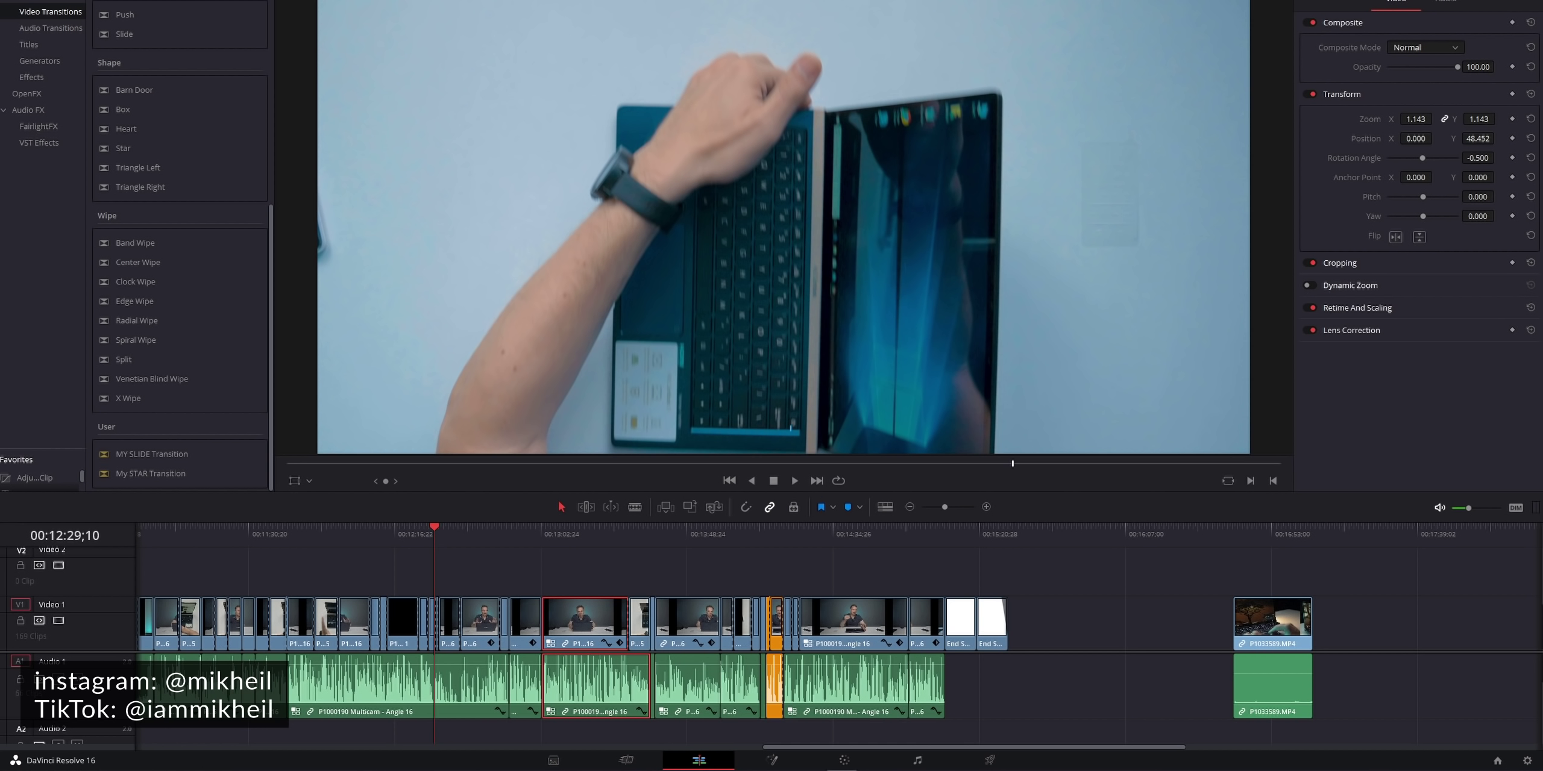
drag(569, 536, 624, 536)
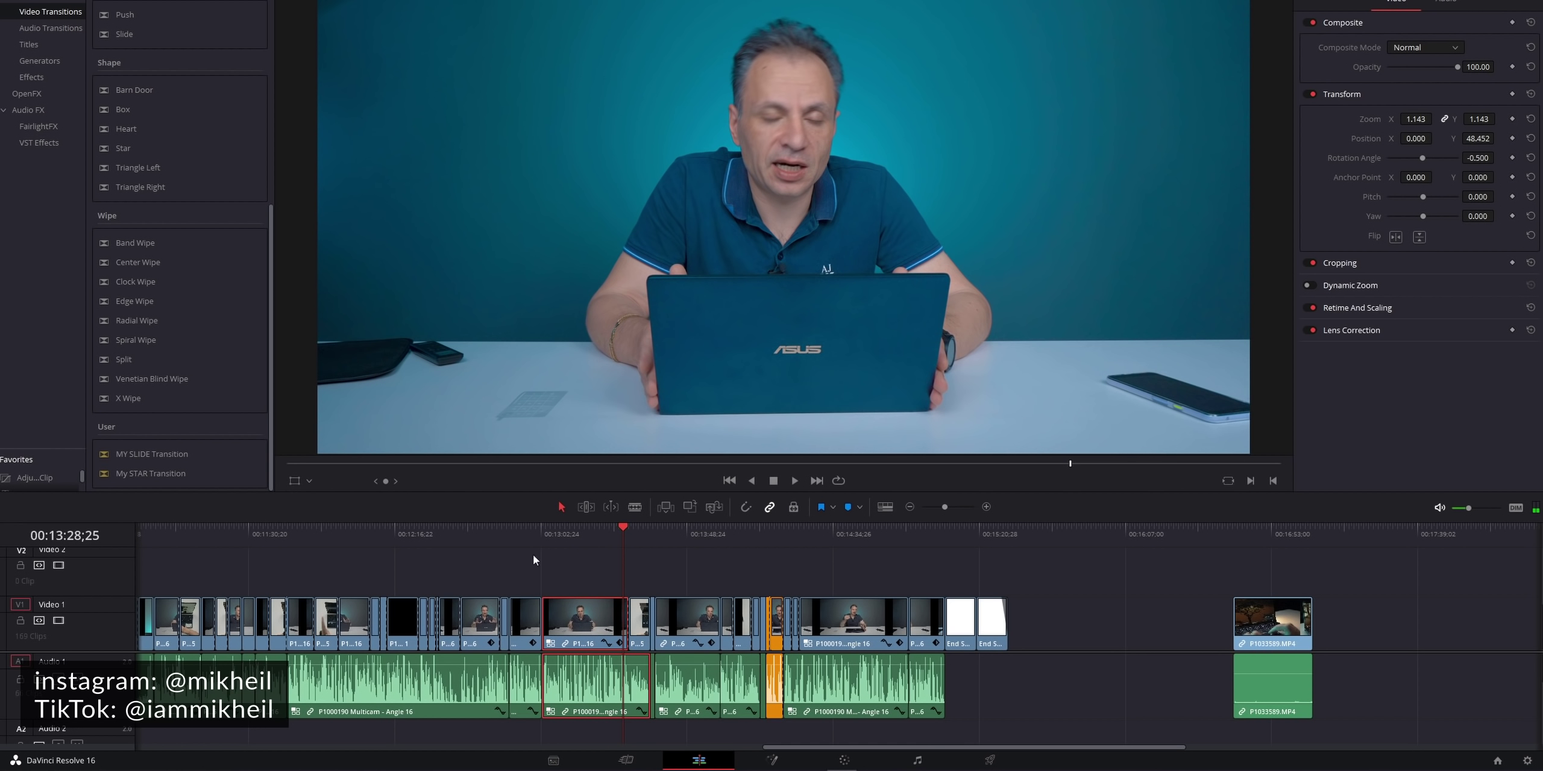
mouse_move(624, 540)
mouse_down()
mouse_move(670, 538)
mouse_move(652, 544)
mouse_up()
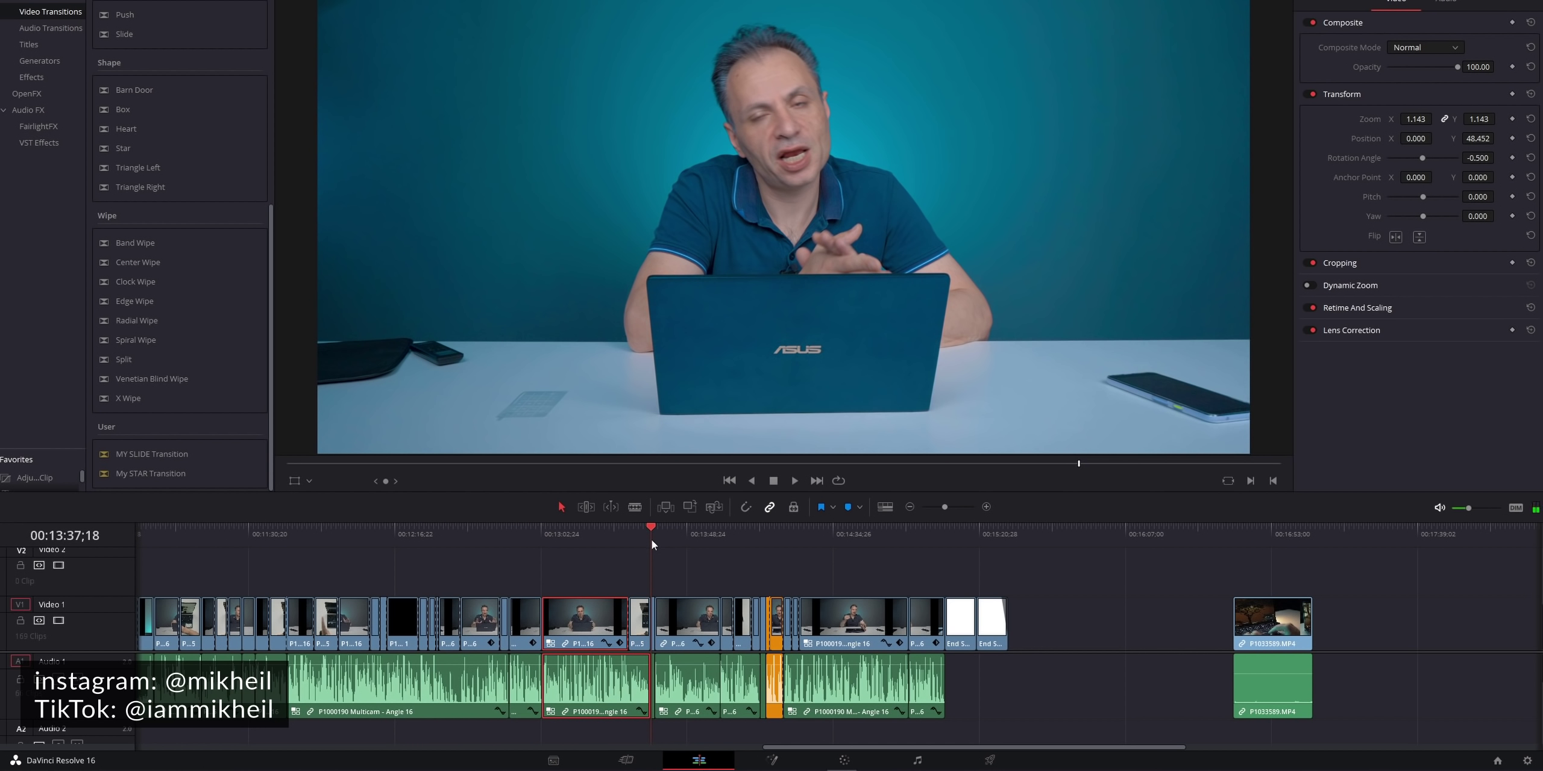
drag(651, 540, 499, 552)
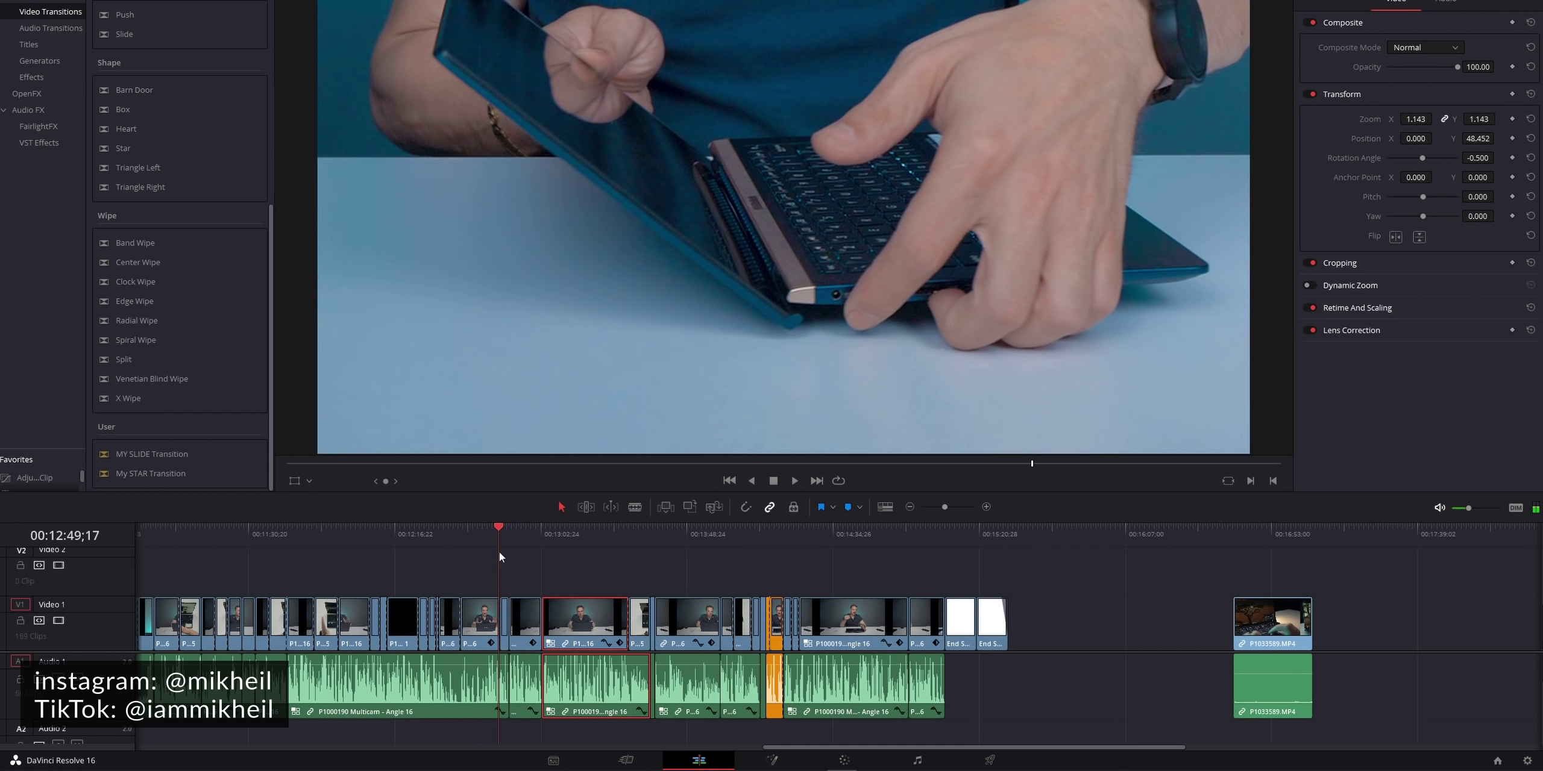
drag(499, 552, 615, 549)
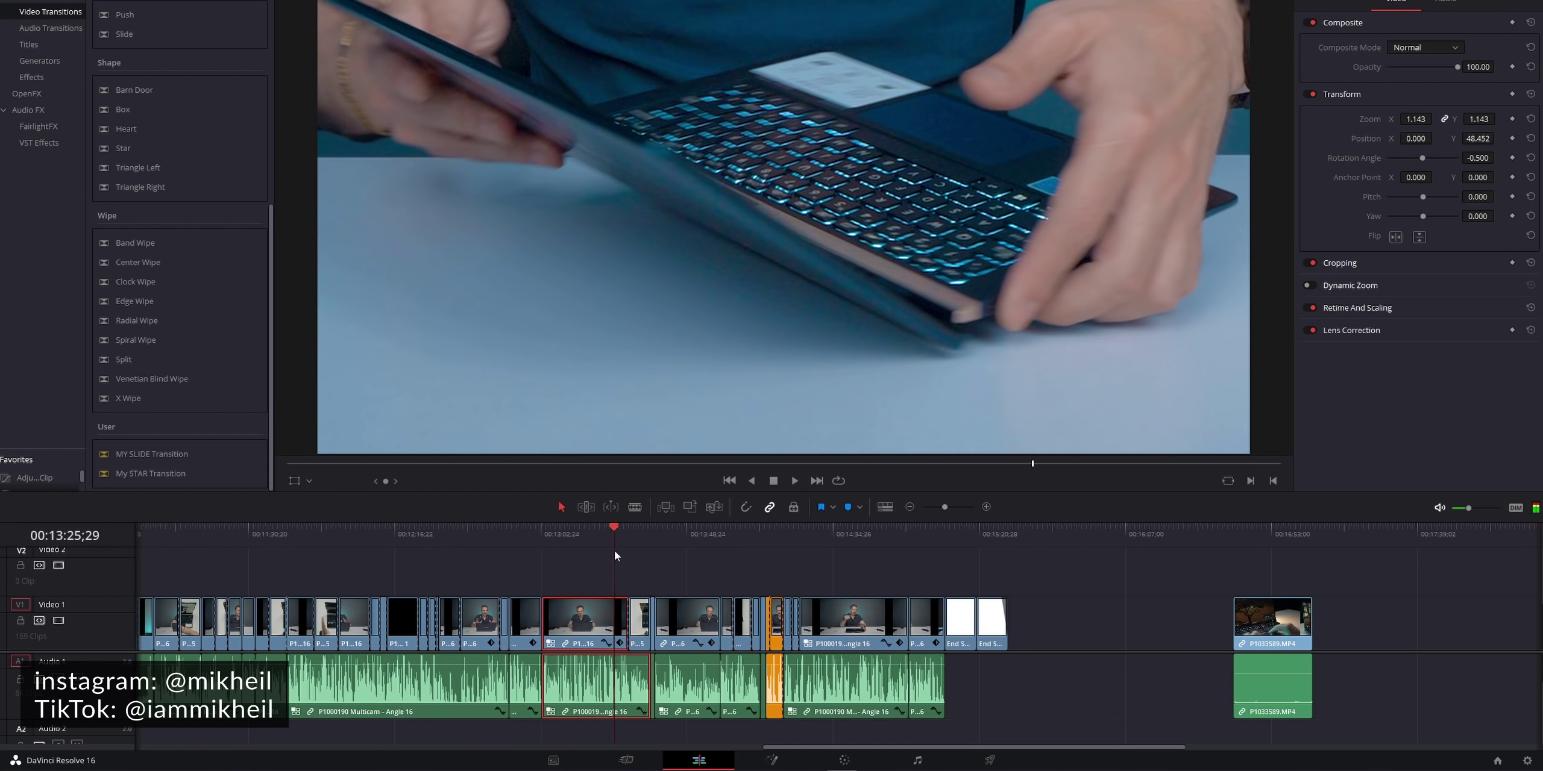
drag(615, 550, 625, 549)
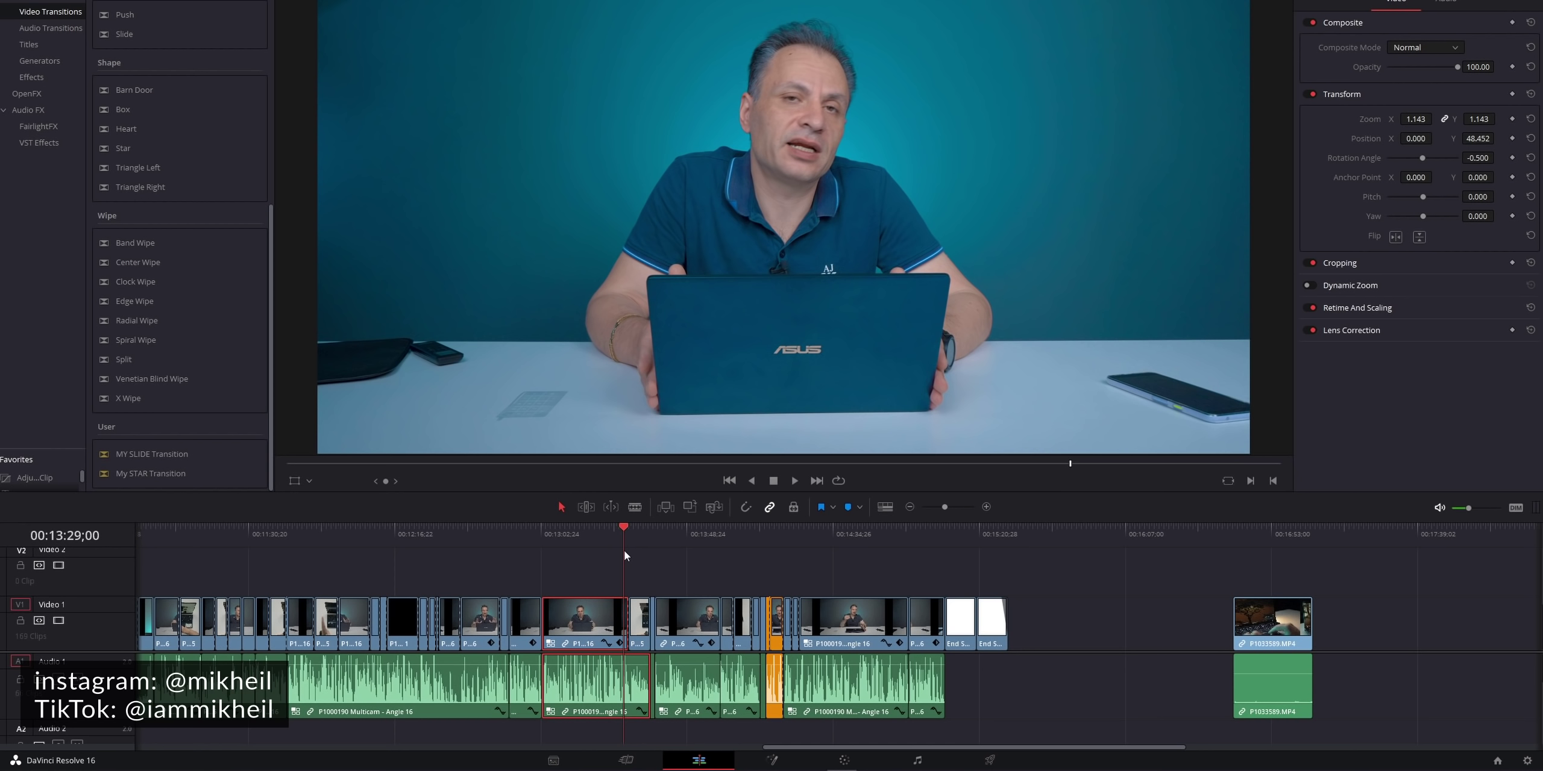
drag(625, 550, 684, 546)
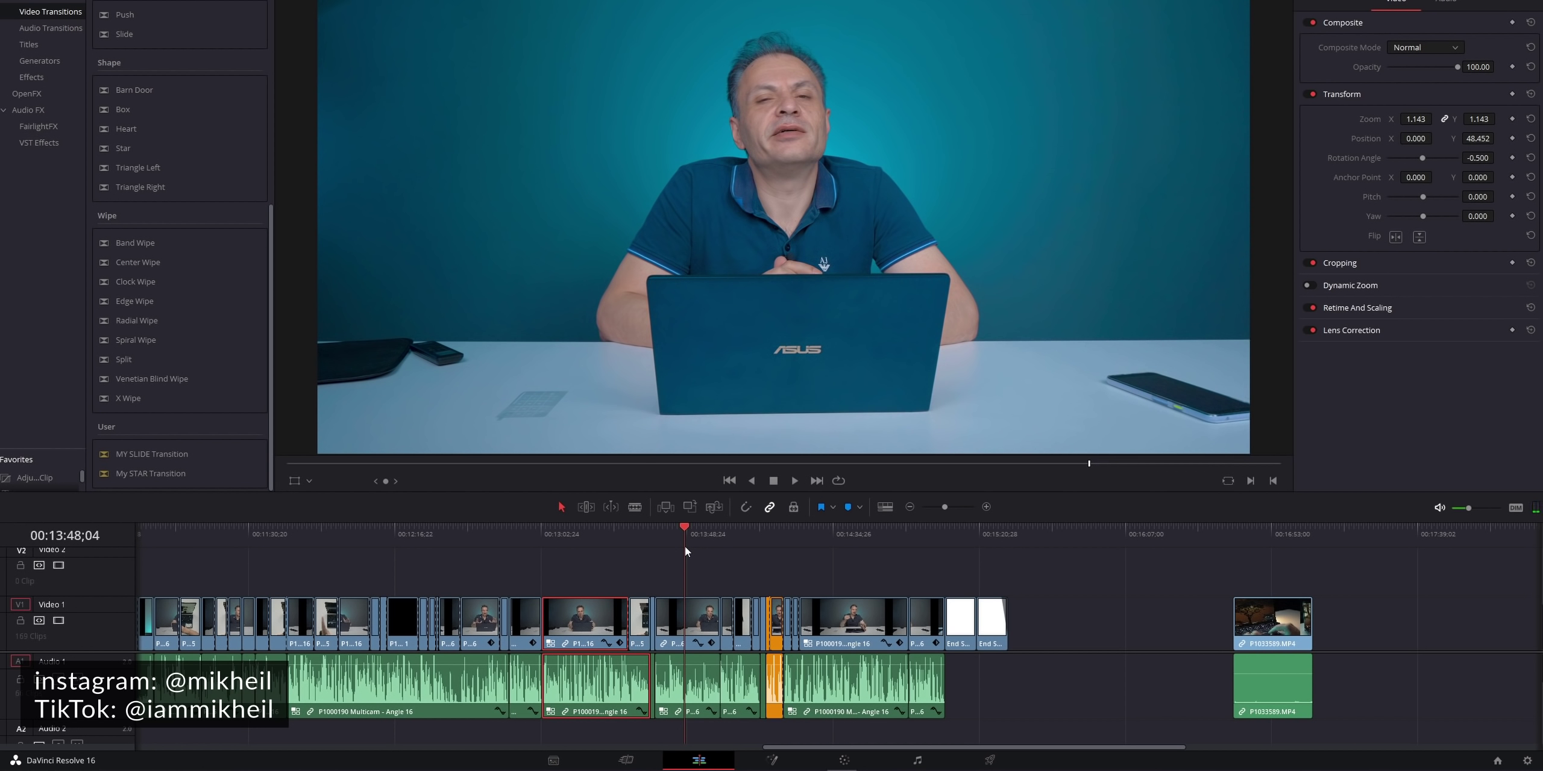
mouse_move(684, 546)
mouse_down()
mouse_move(528, 531)
mouse_move(929, 545)
mouse_up()
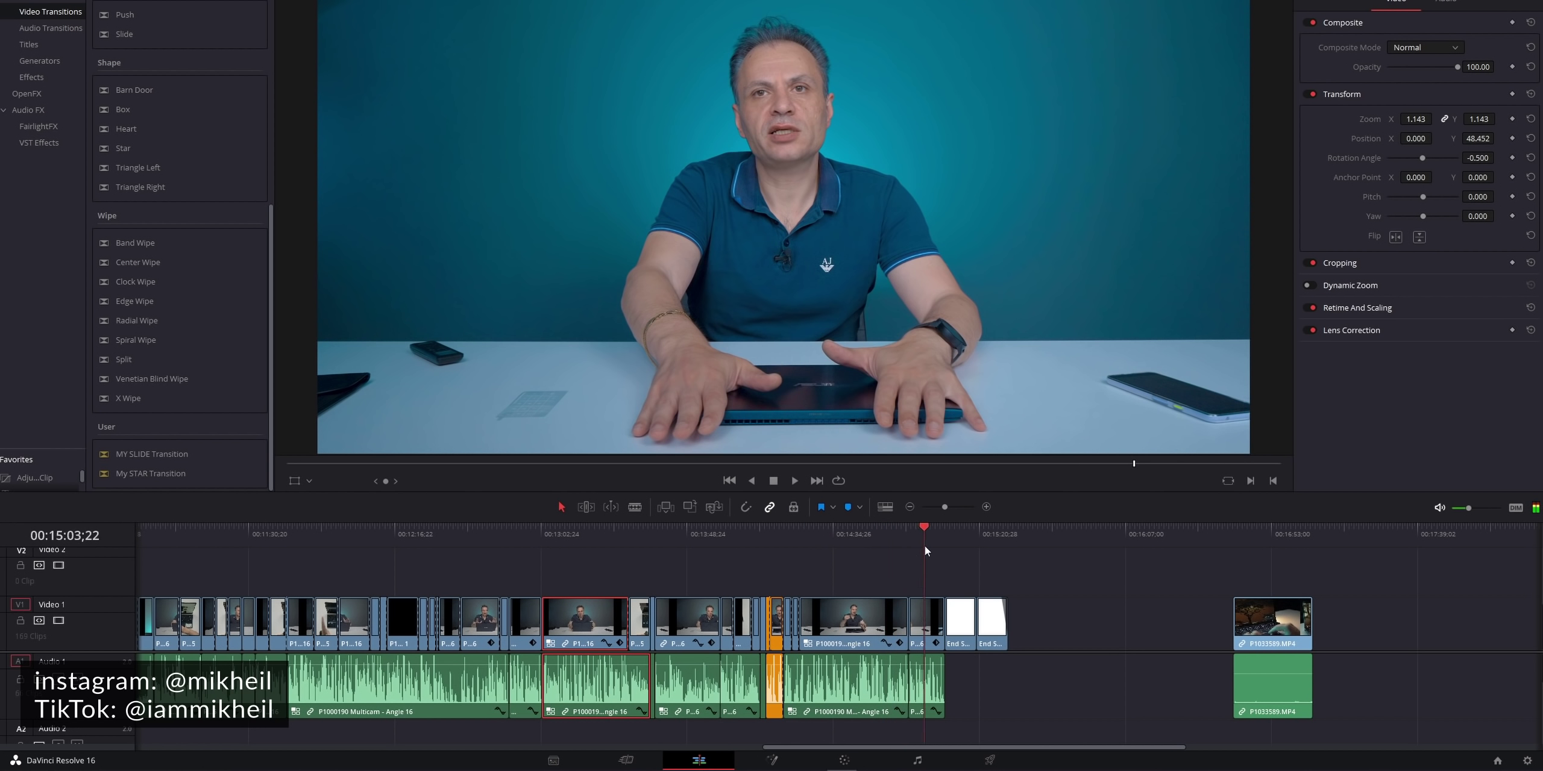
mouse_move(929, 545)
mouse_down()
mouse_move(471, 538)
mouse_move(305, 559)
mouse_up()
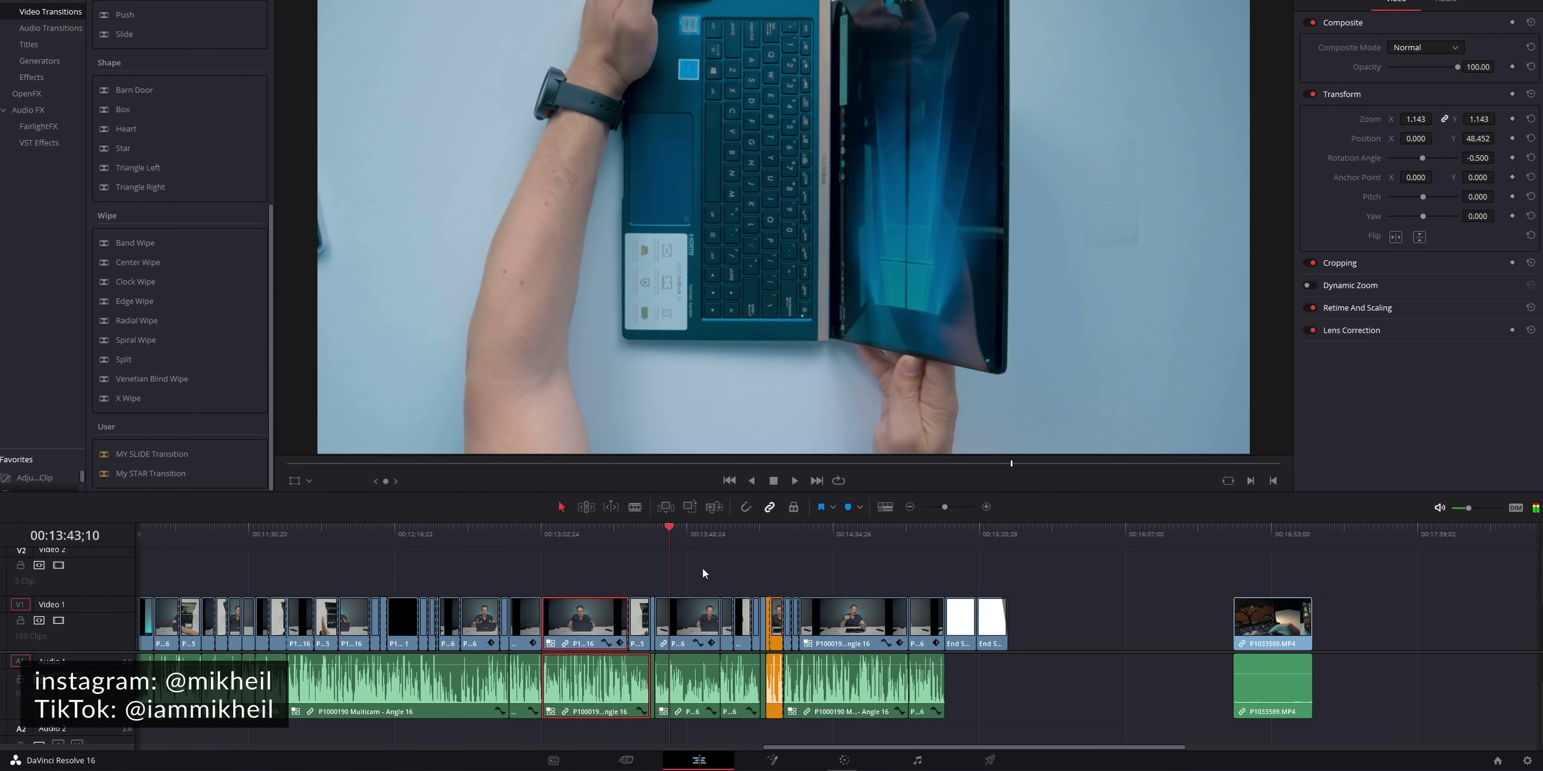
drag(304, 557, 703, 566)
click(850, 762)
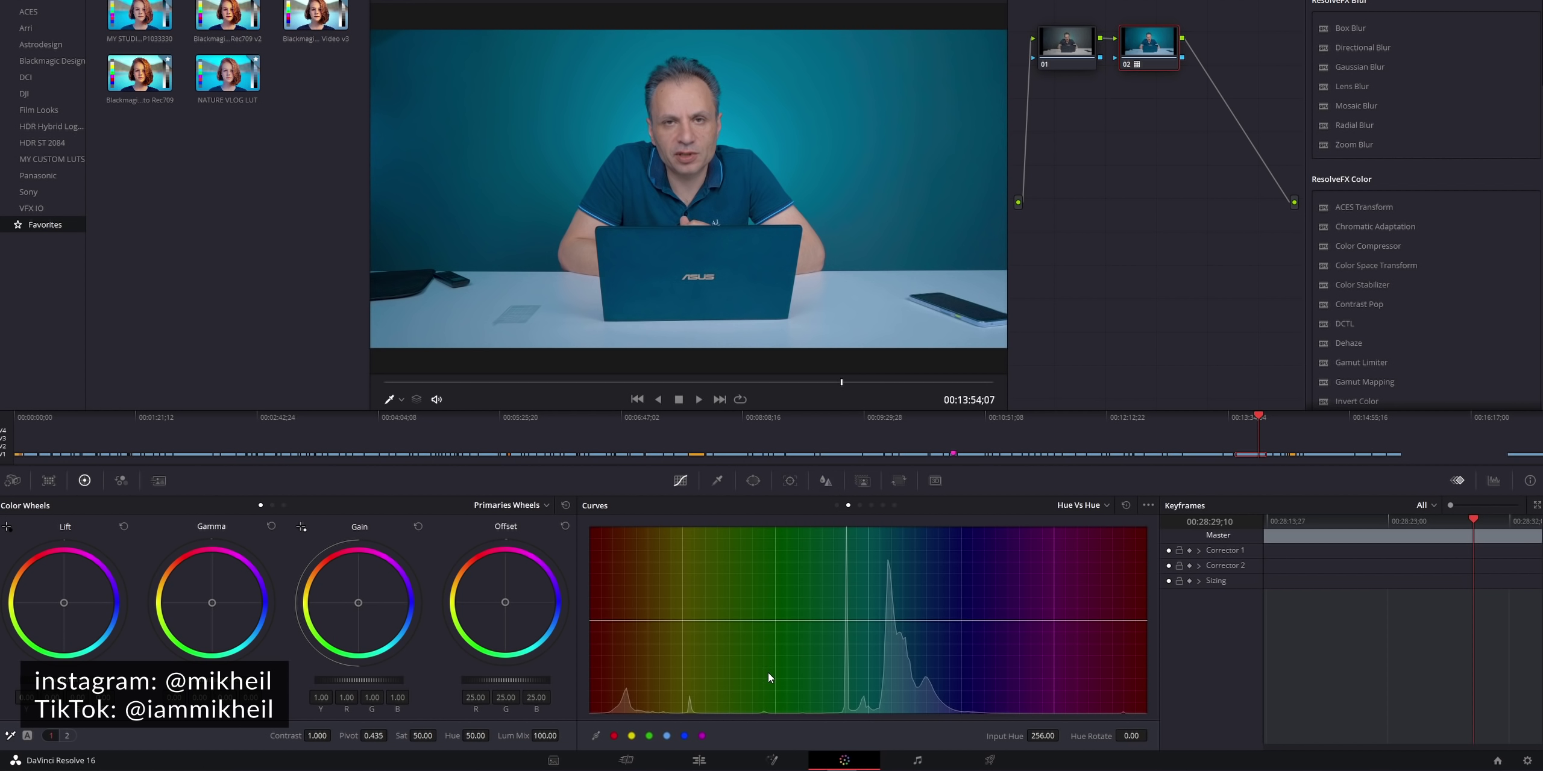
click(699, 761)
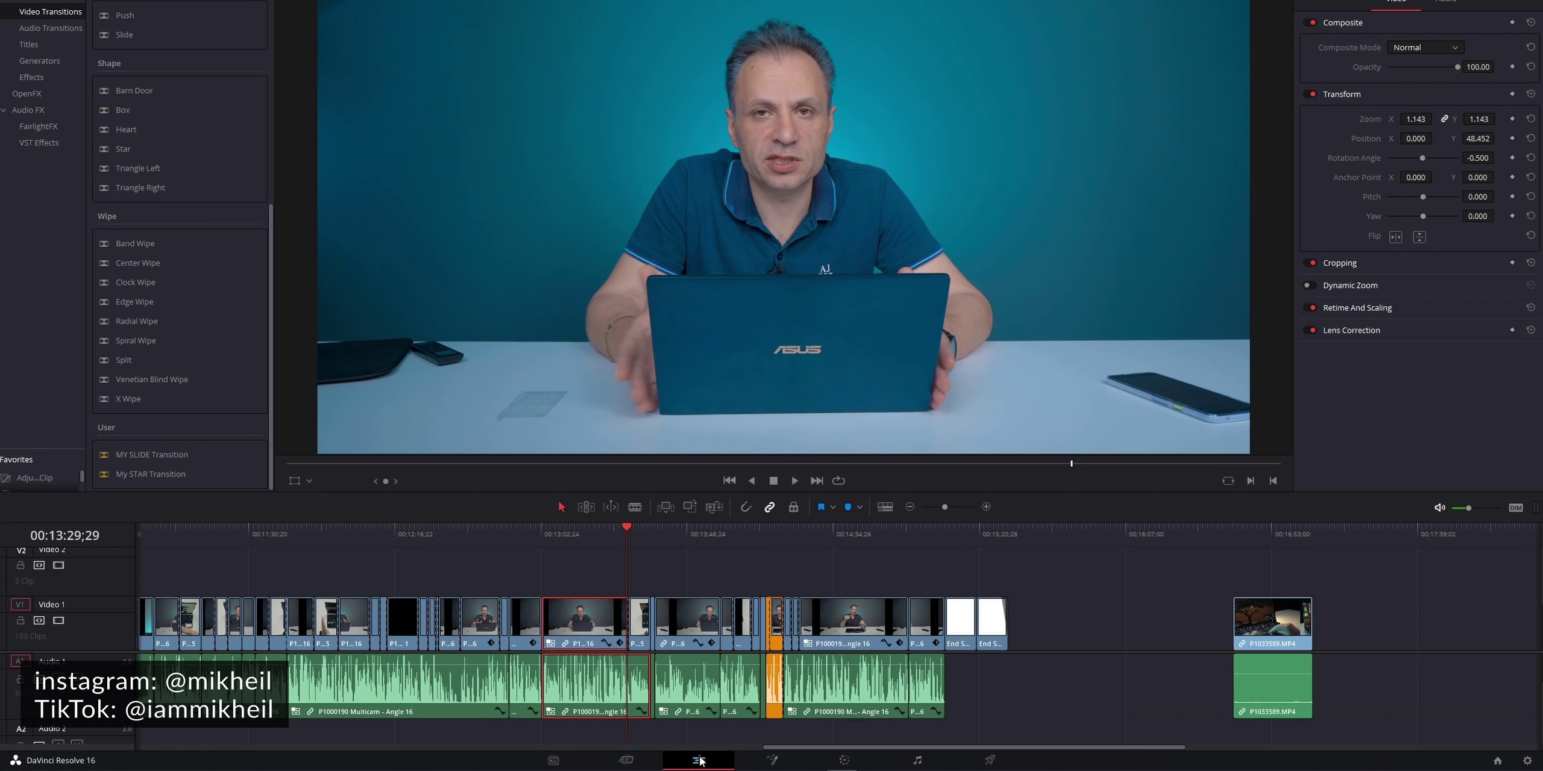
- Tour the Fusion, Color and Fairlight pages, moving the Fairlight playhead between about 09:23 and 09:48
click(776, 761)
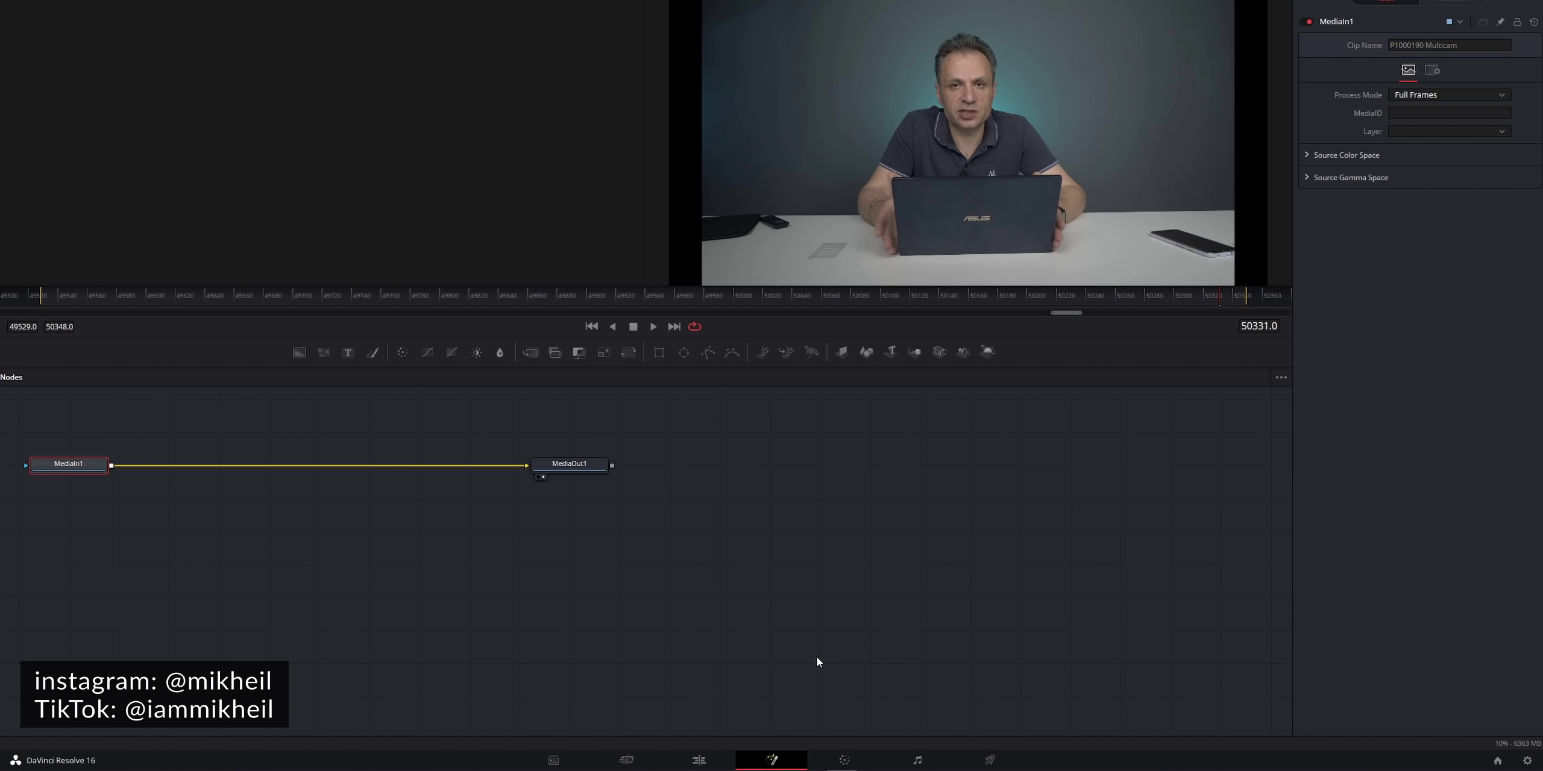
click(845, 760)
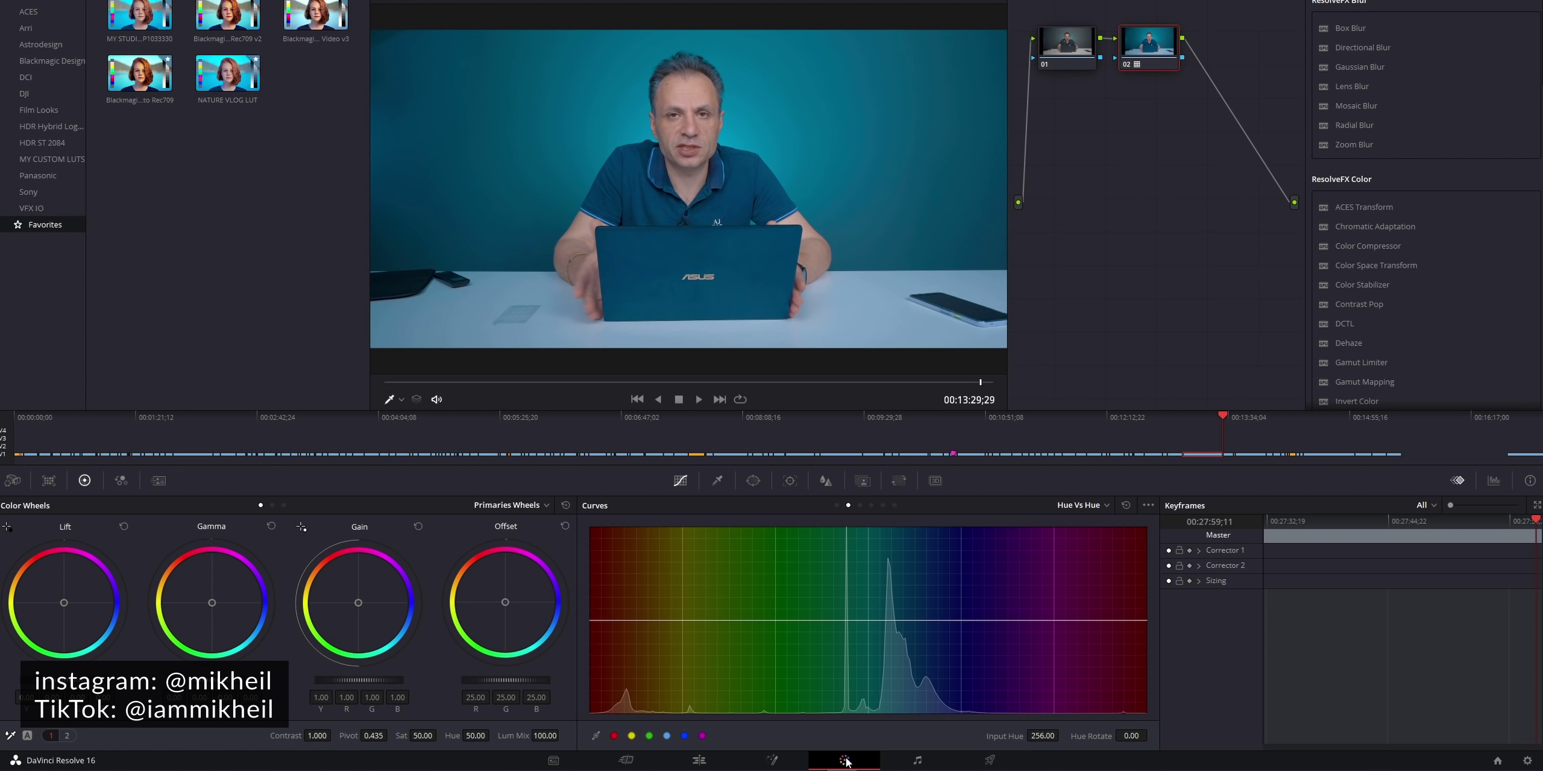
click(918, 760)
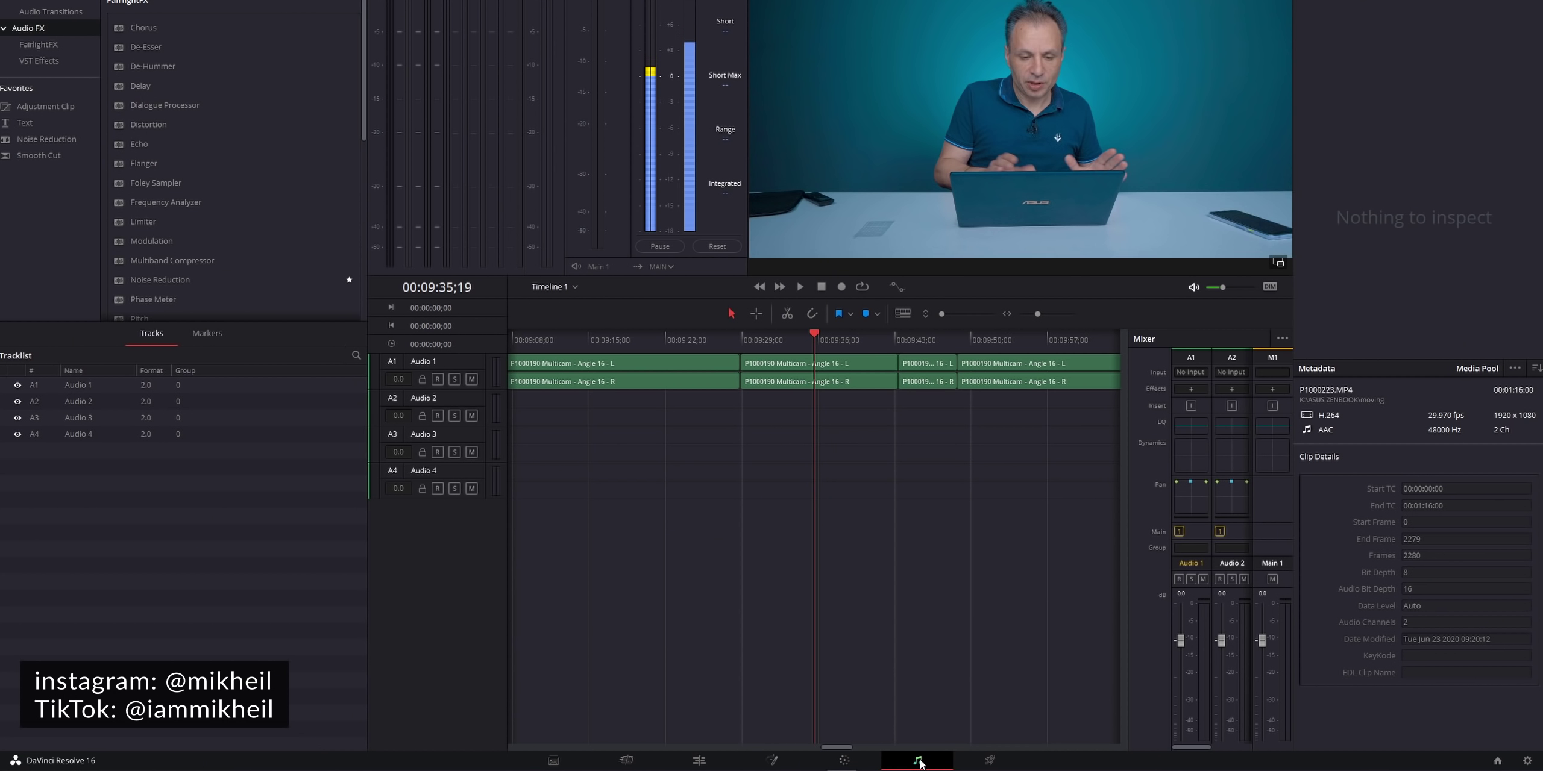
drag(817, 335, 672, 340)
click(955, 335)
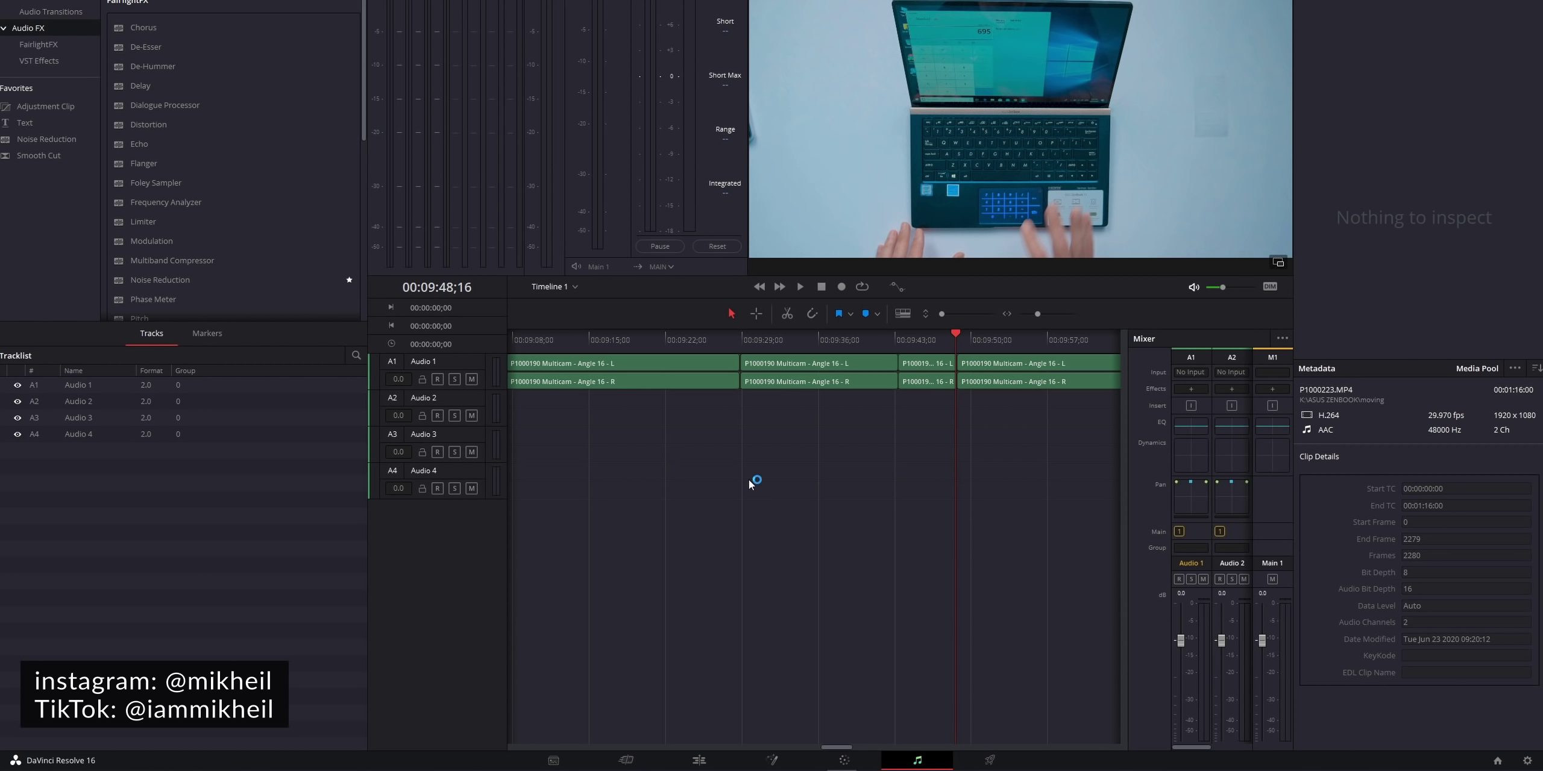
- Set the playhead near 09:20, shift the MediaOut1 node, revisit Color and Fairlight, then open Deliver
click(701, 761)
mouse_move(849, 530)
mouse_down()
mouse_move(750, 533)
mouse_move(801, 530)
mouse_up()
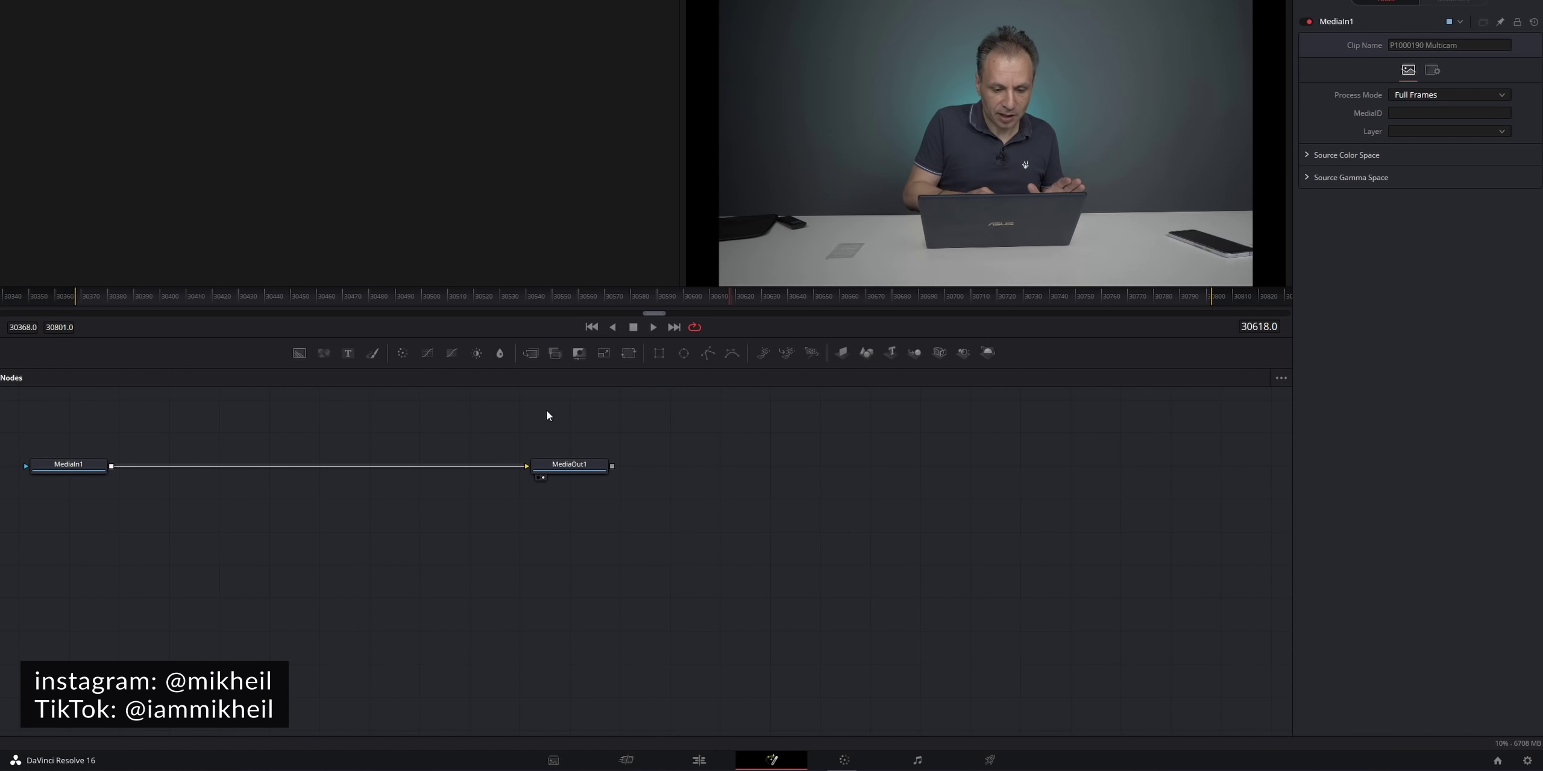
drag(575, 466, 847, 517)
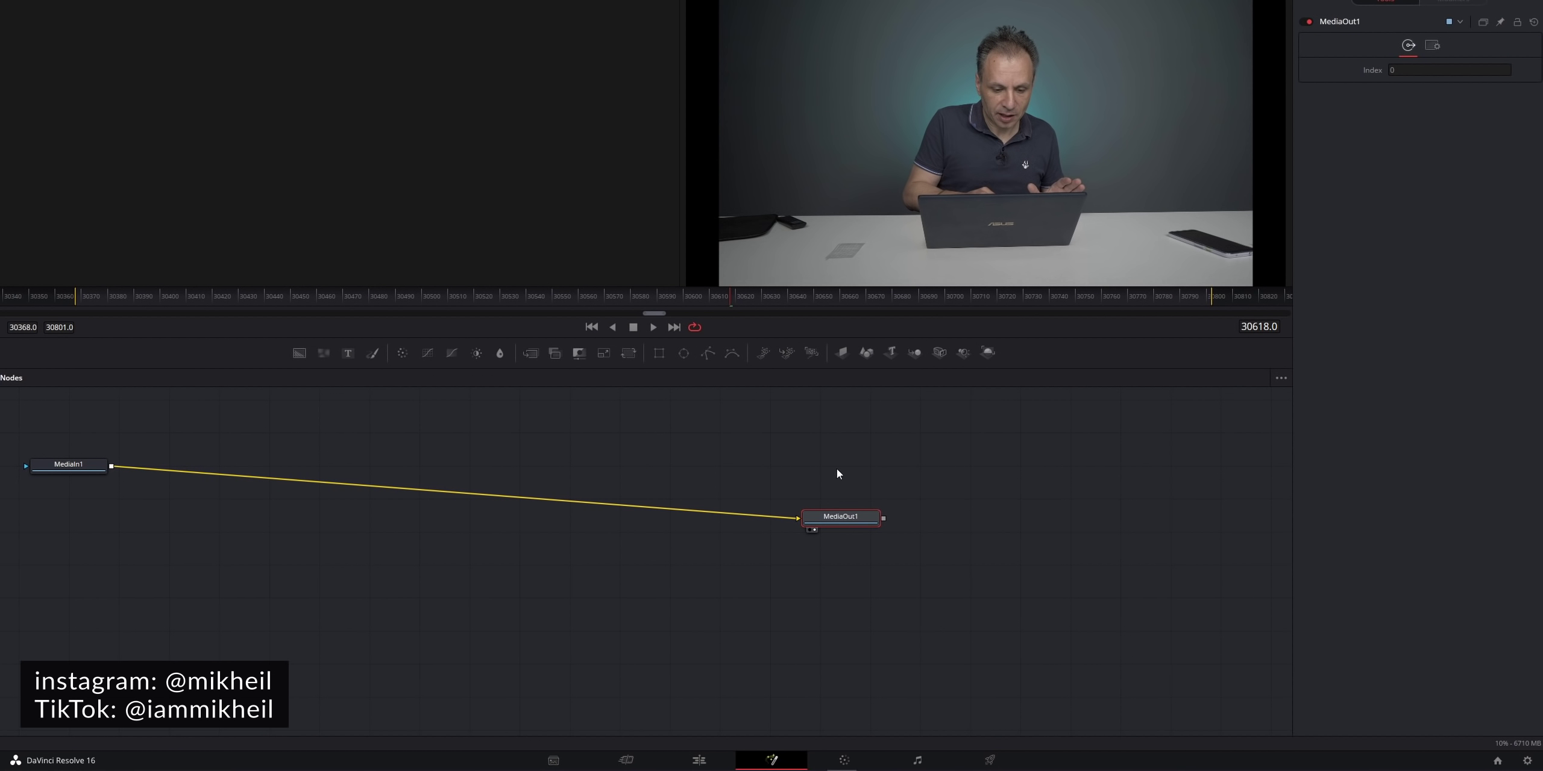
click(845, 758)
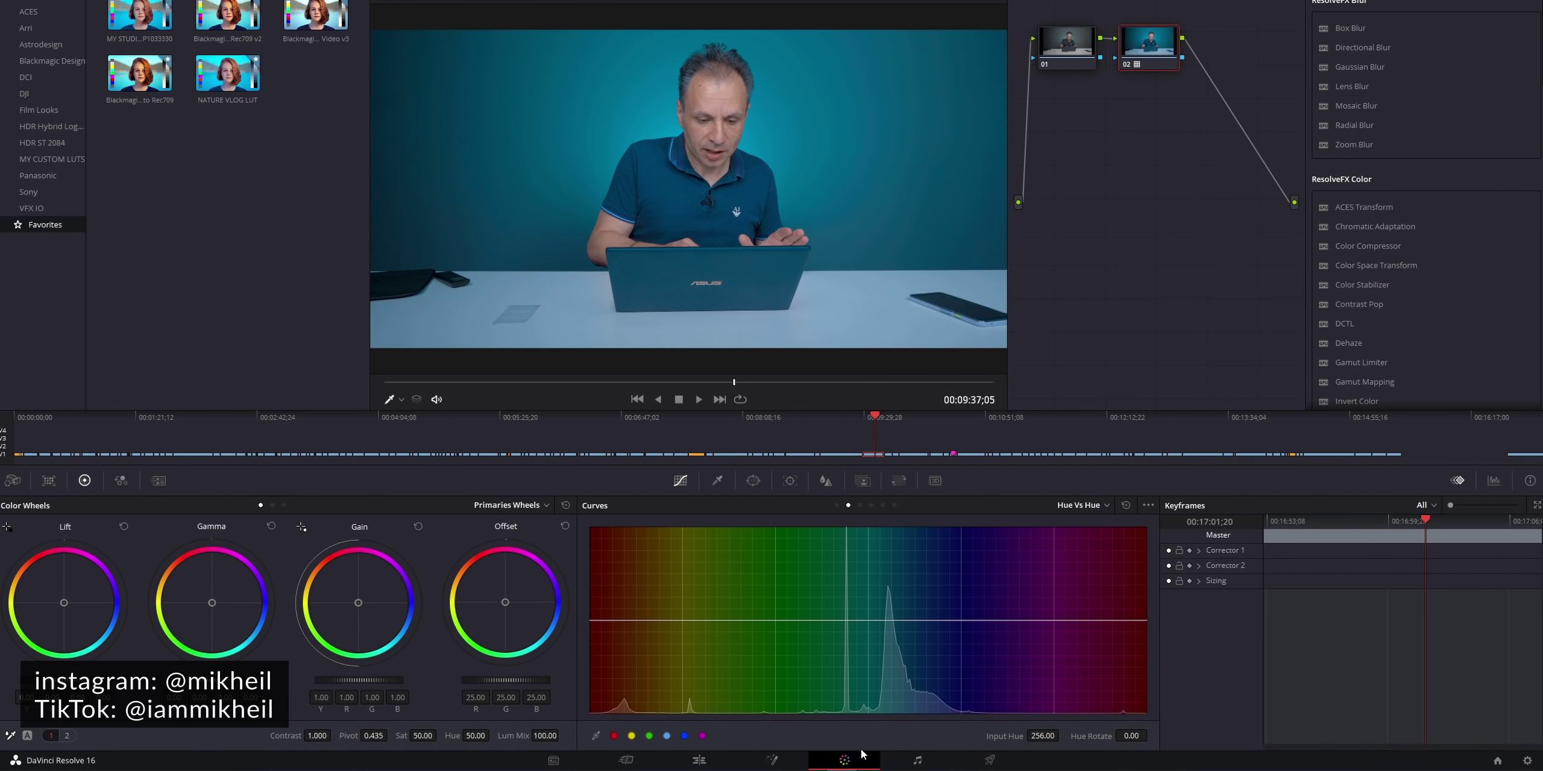
click(918, 760)
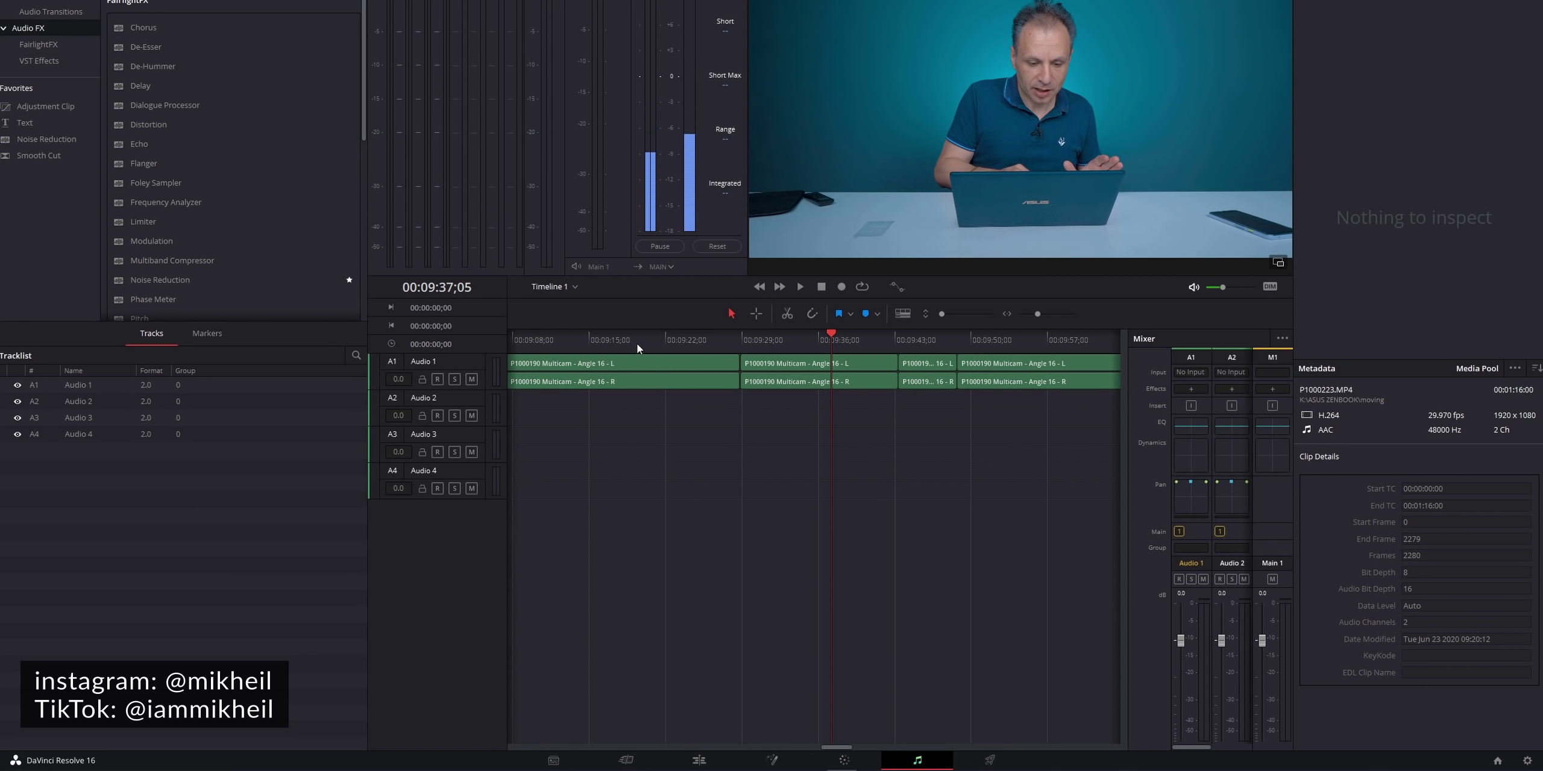
click(777, 347)
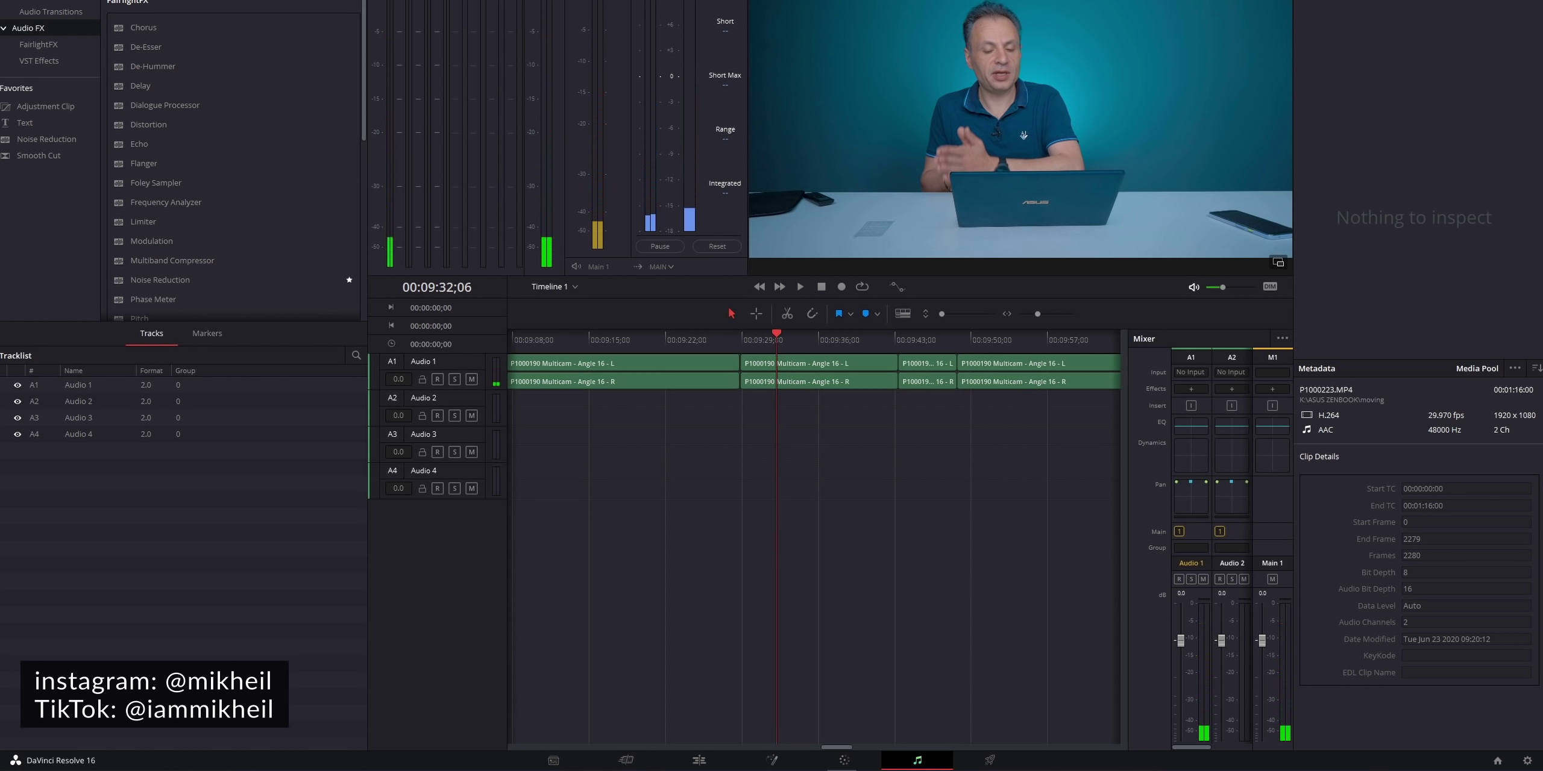
click(989, 760)
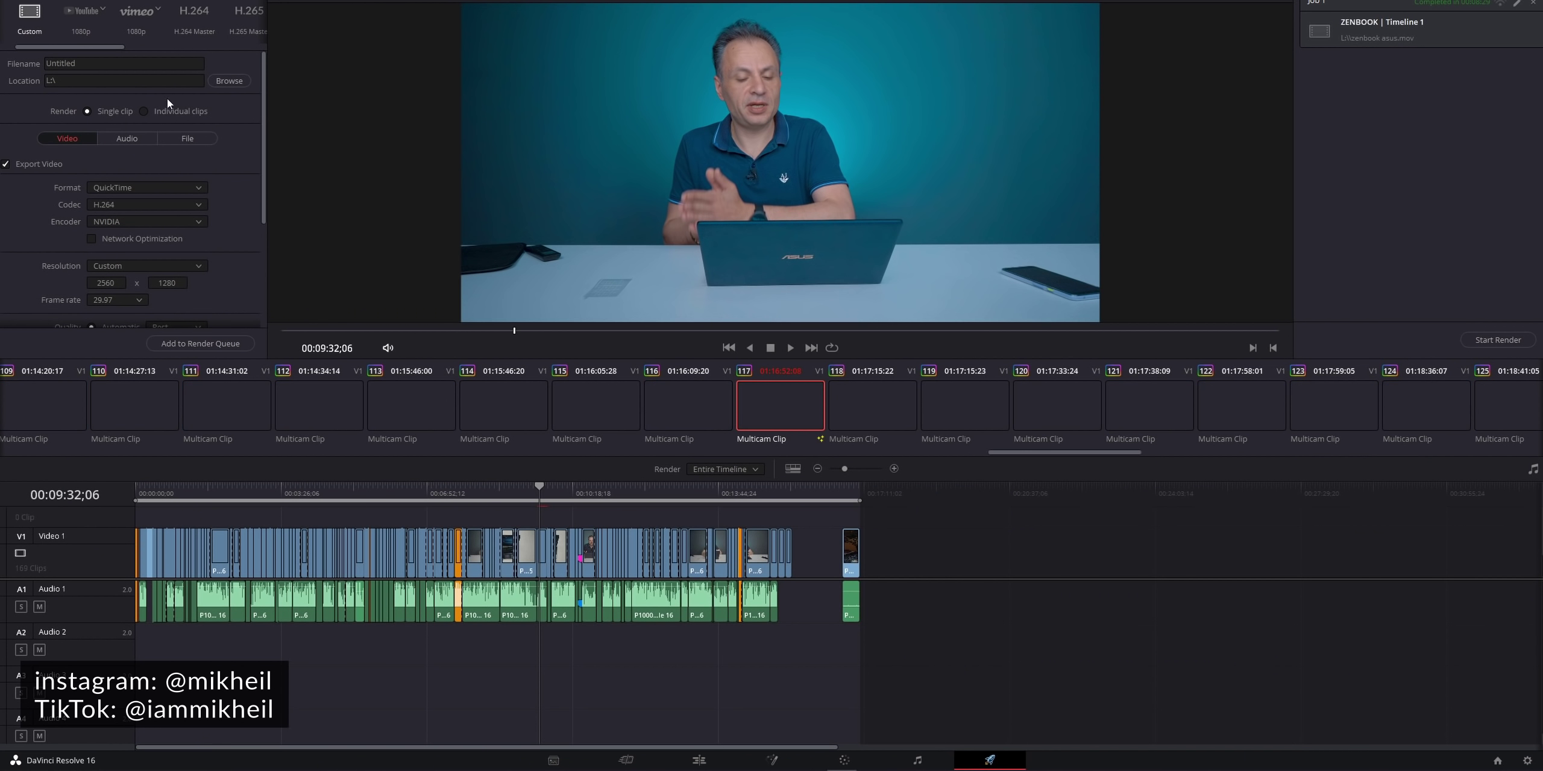
- Set the render out point at the end card so only the In/Out Range renders
click(782, 489)
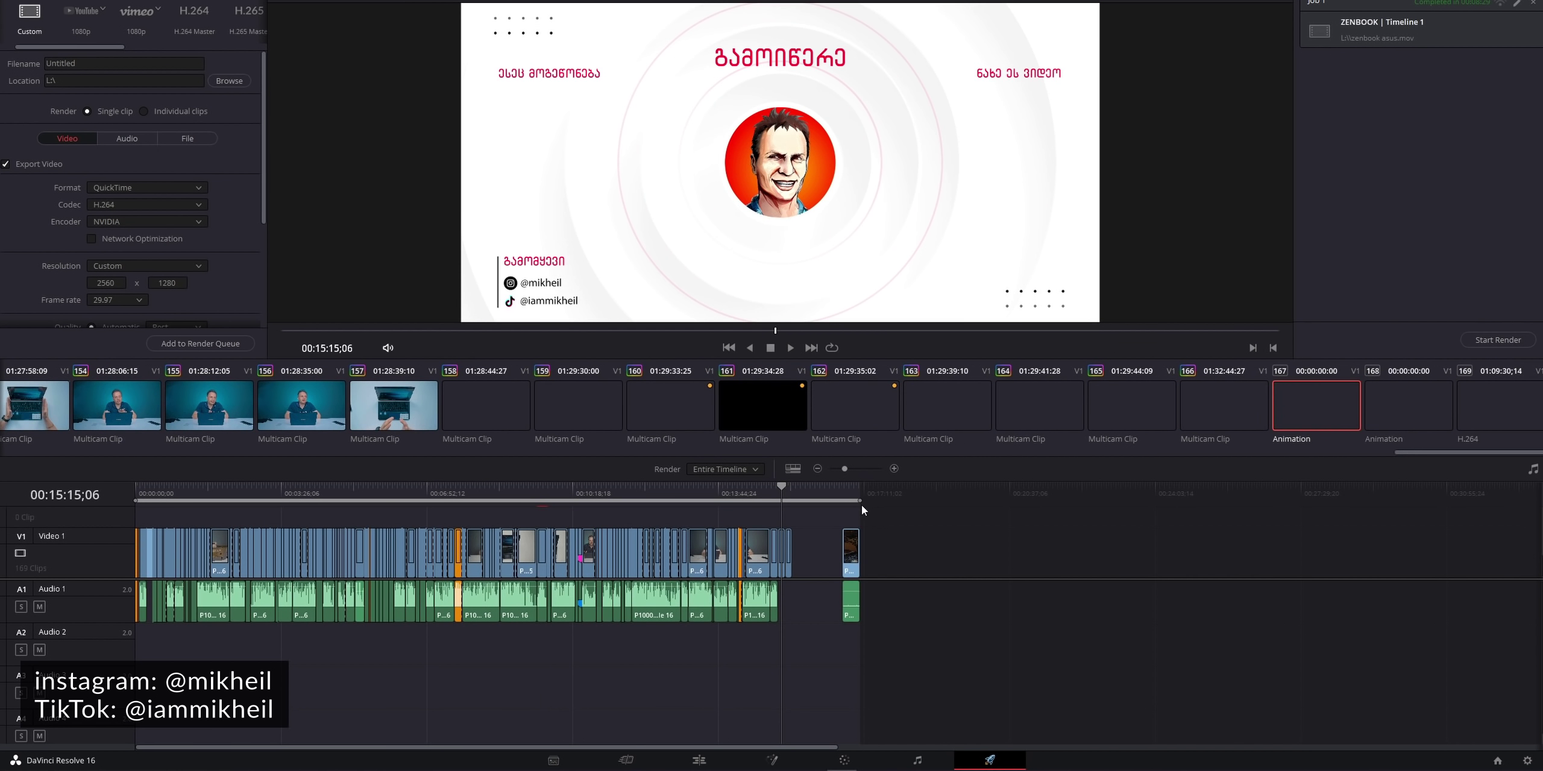
key(o)
drag(784, 505, 791, 507)
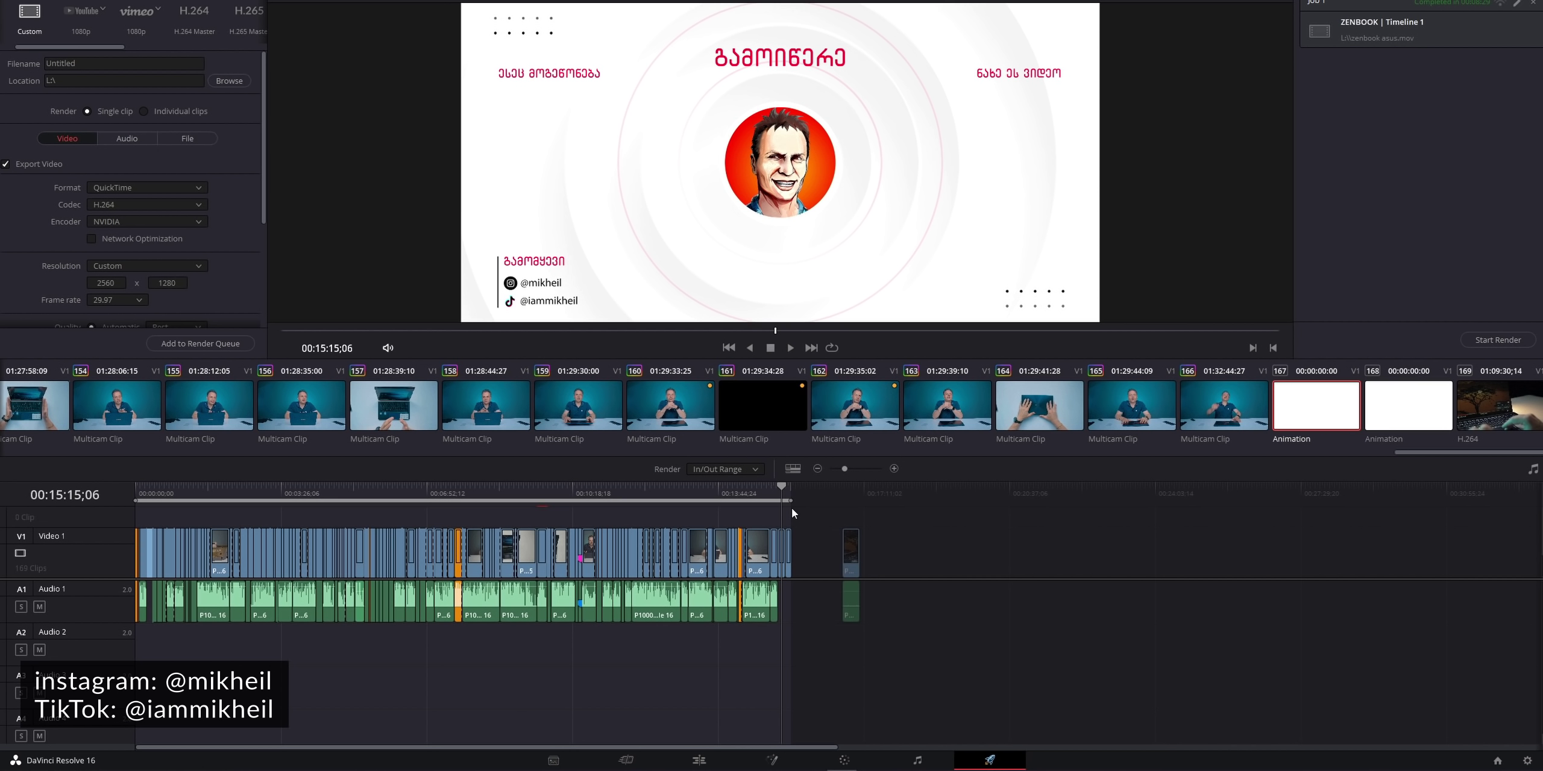
- Scrub the cut back to around 7:09 and forward again toward the end card
drag(782, 486, 640, 484)
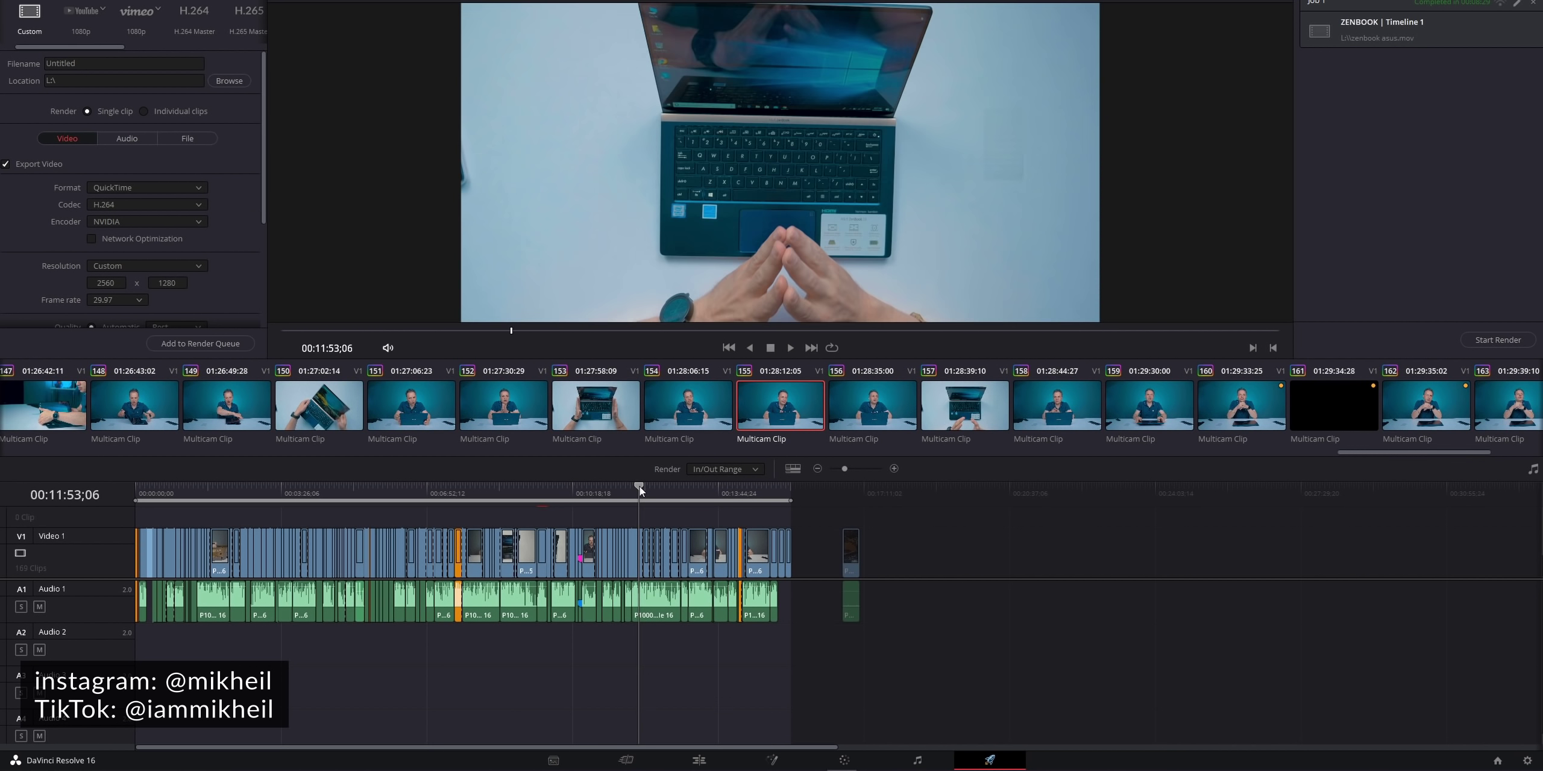
drag(641, 489, 528, 502)
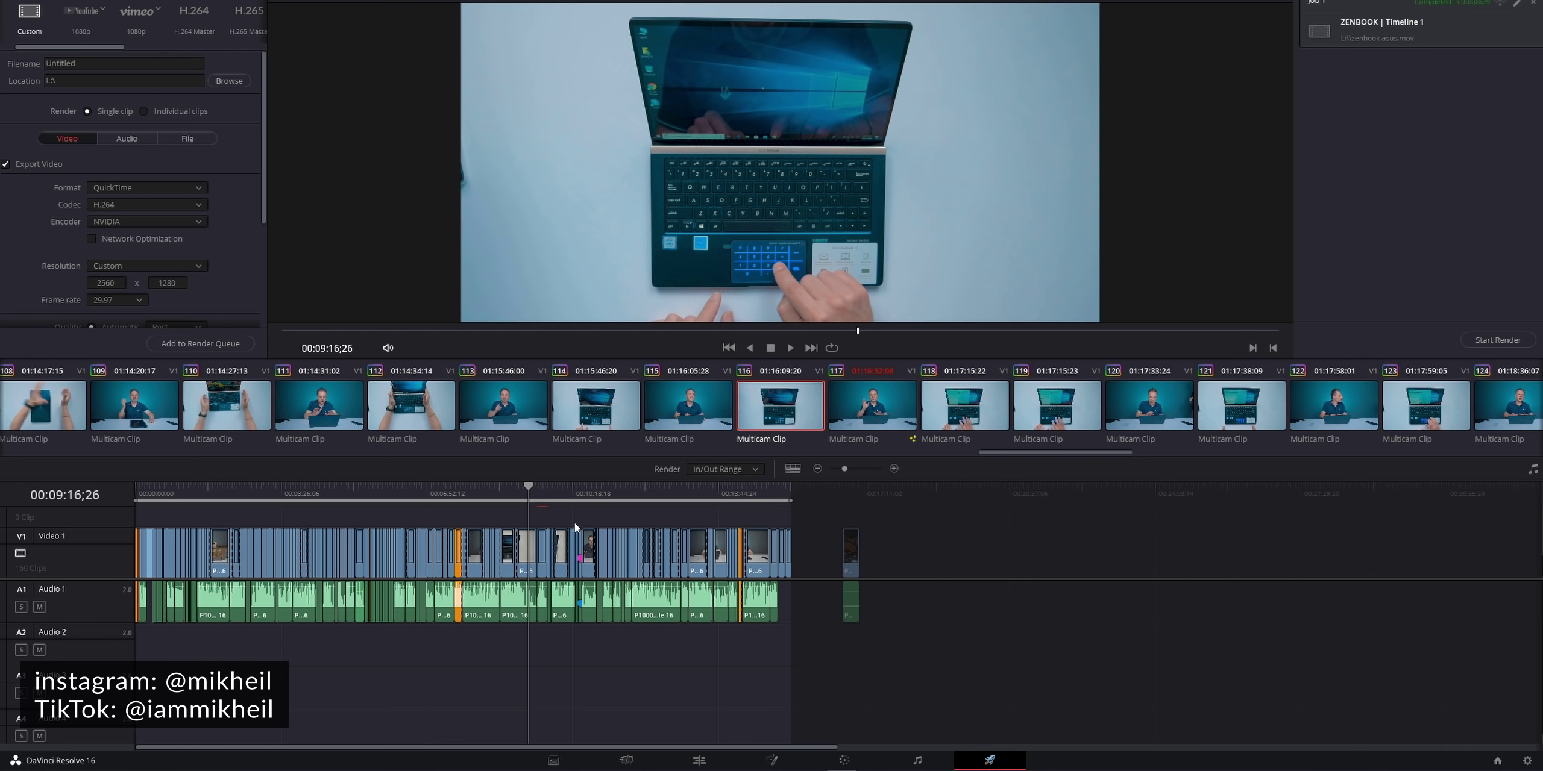
drag(529, 488, 439, 493)
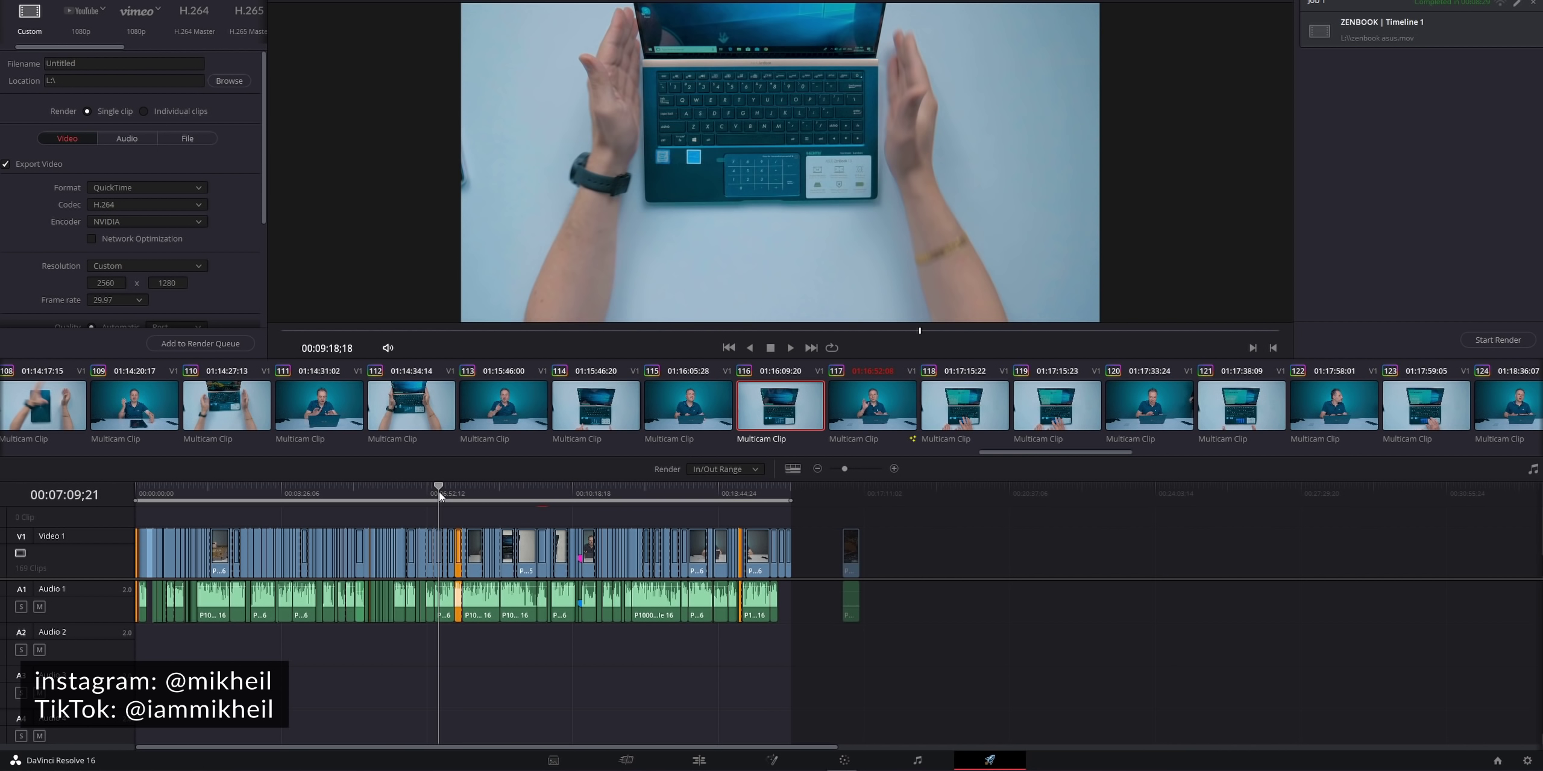
mouse_move(439, 493)
mouse_down()
mouse_move(131, 492)
mouse_move(767, 499)
mouse_up()
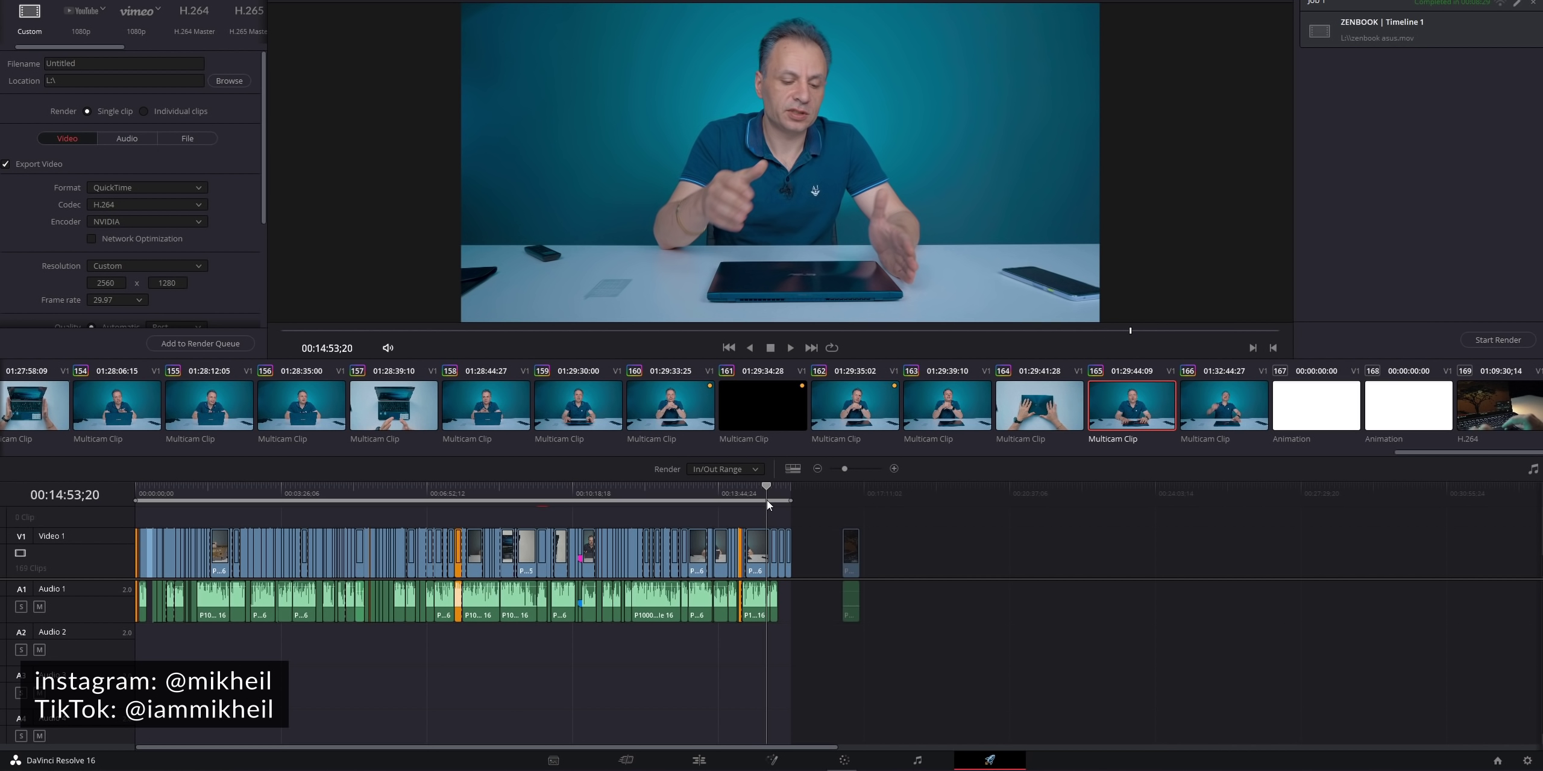
drag(767, 502, 132, 516)
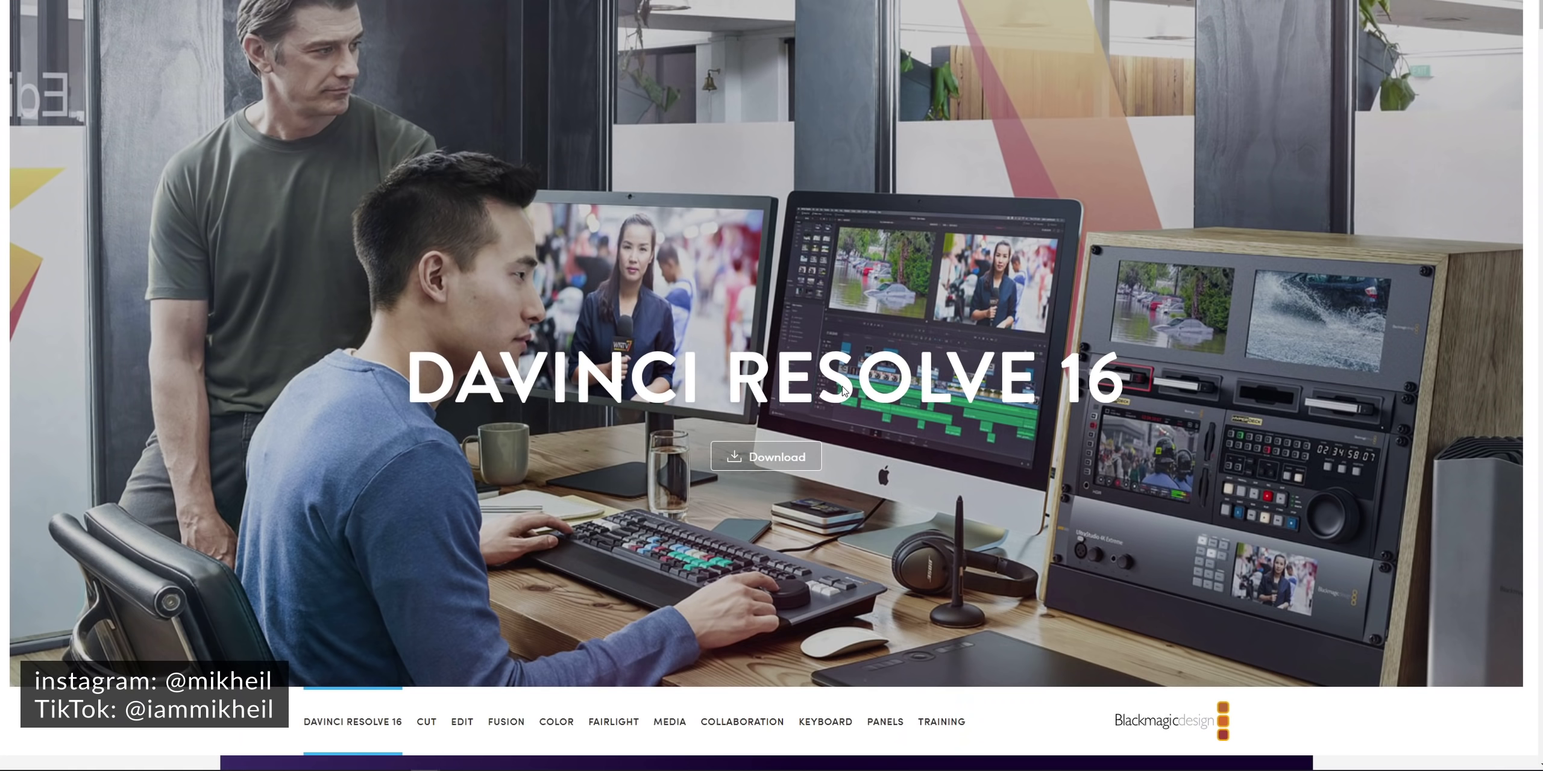
- Scroll the product page past the hero image to the free and Studio $299 Download Now cards and footer
scroll(842, 390, down, 6)
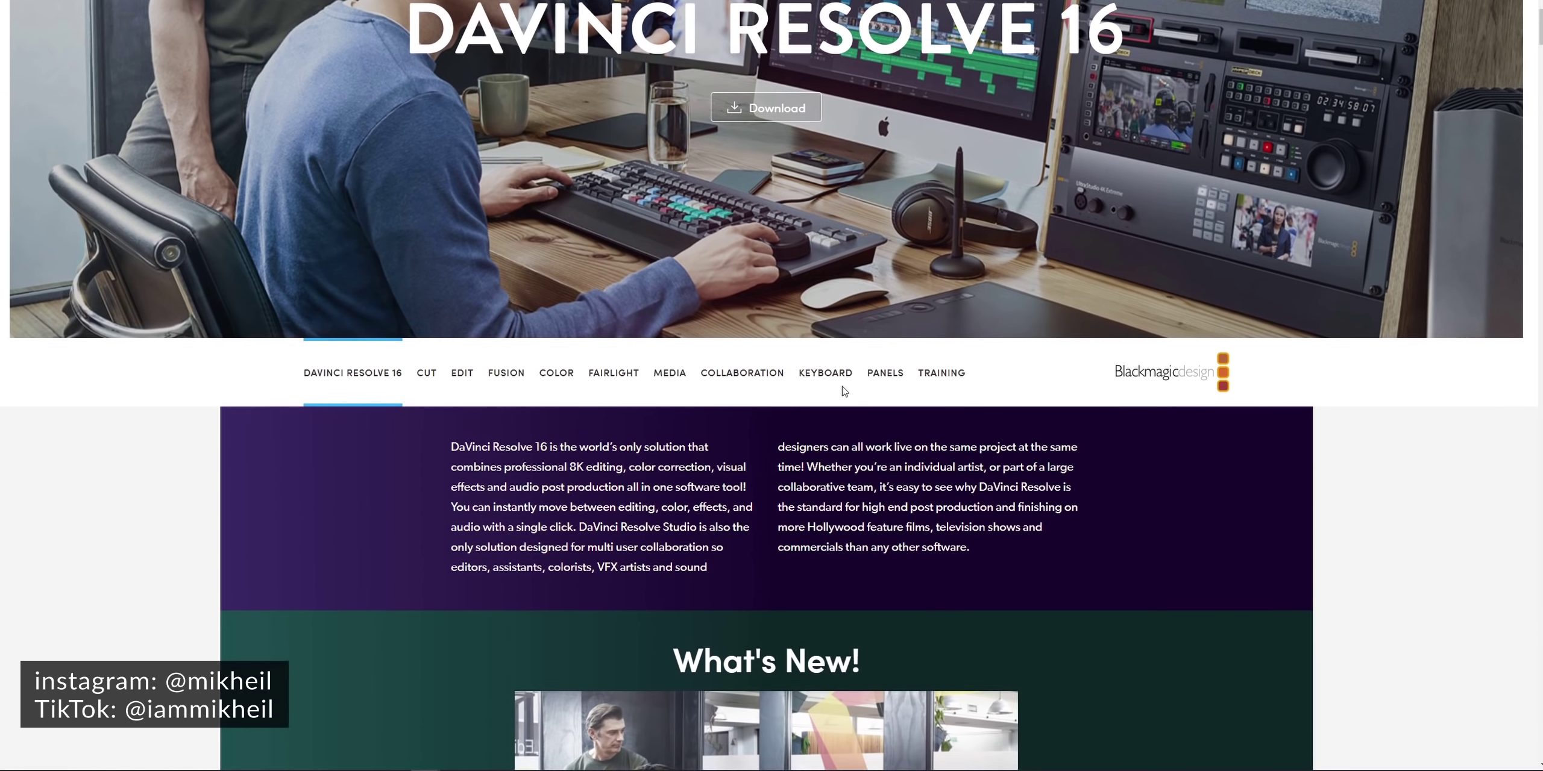
scroll(842, 390, down, 10)
scroll(842, 389, down, 5)
scroll(842, 389, down, 5)
scroll(842, 390, down, 5)
scroll(842, 389, down, 3)
scroll(843, 390, down, 5)
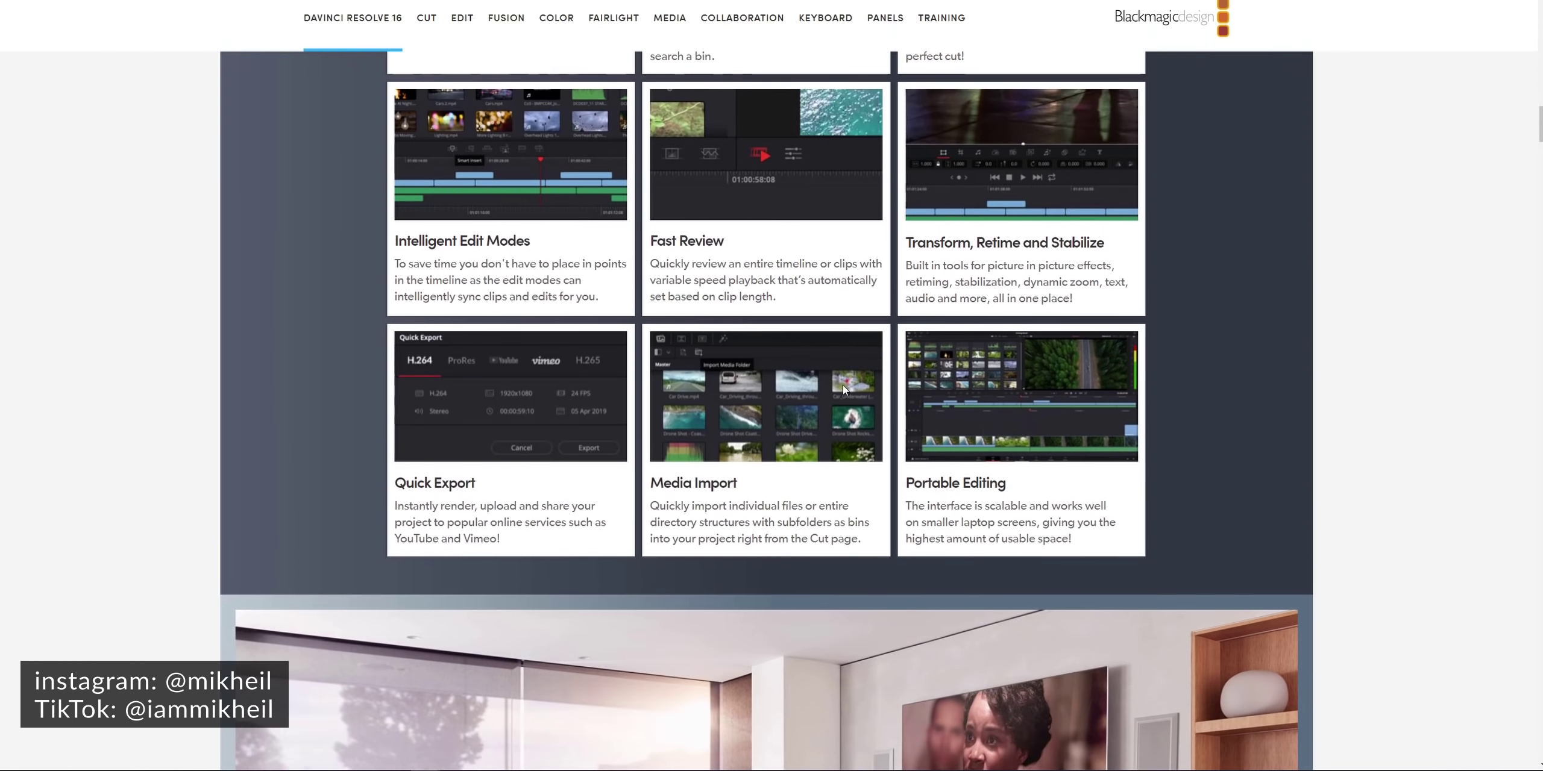
scroll(844, 390, down, 10)
scroll(844, 389, down, 10)
scroll(844, 389, down, 10)
scroll(844, 390, down, 10)
scroll(843, 387, down, 5)
scroll(844, 389, down, 8)
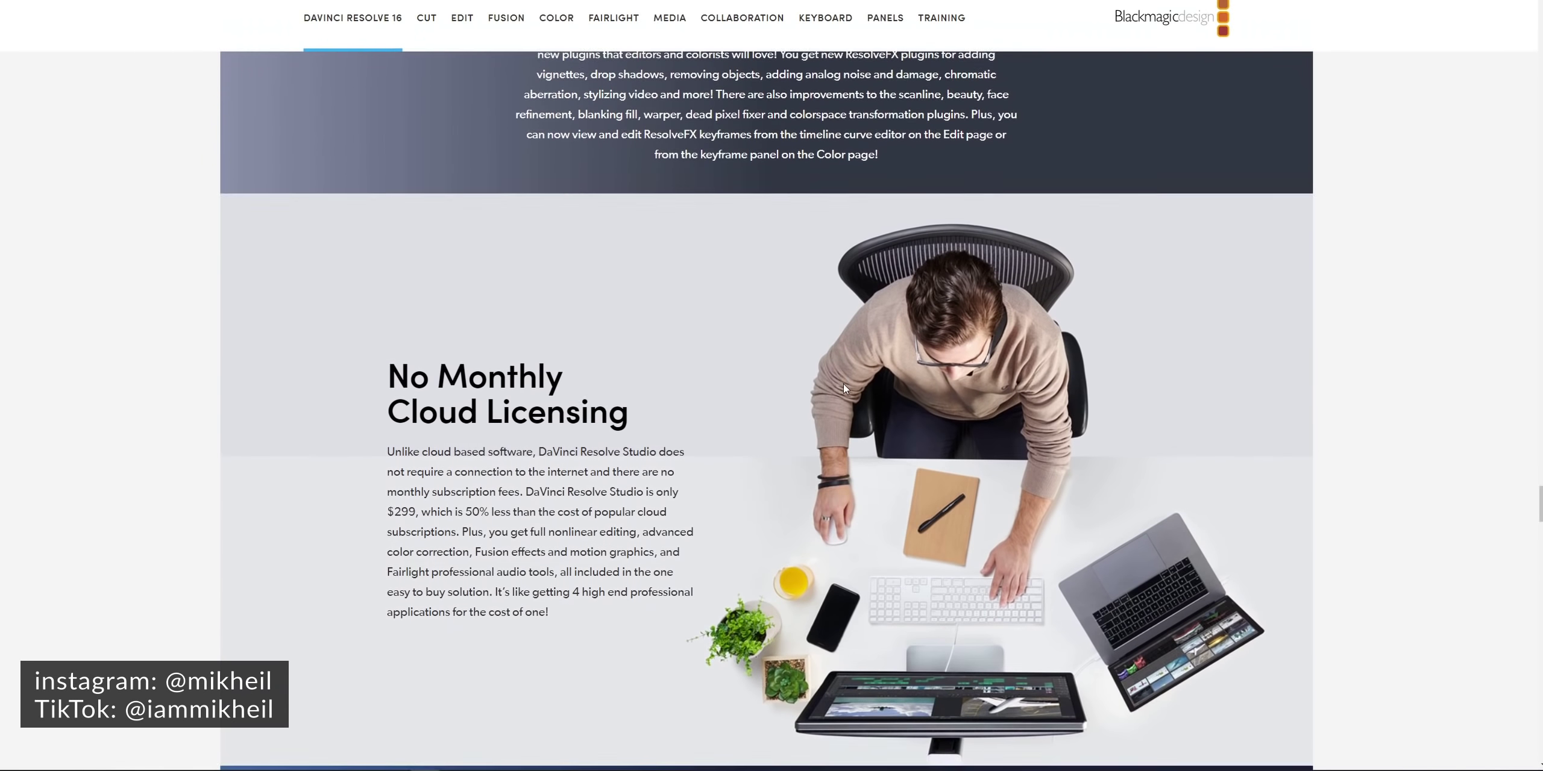
scroll(844, 389, down, 4)
scroll(844, 389, down, 6)
scroll(844, 389, down, 5)
scroll(843, 389, down, 5)
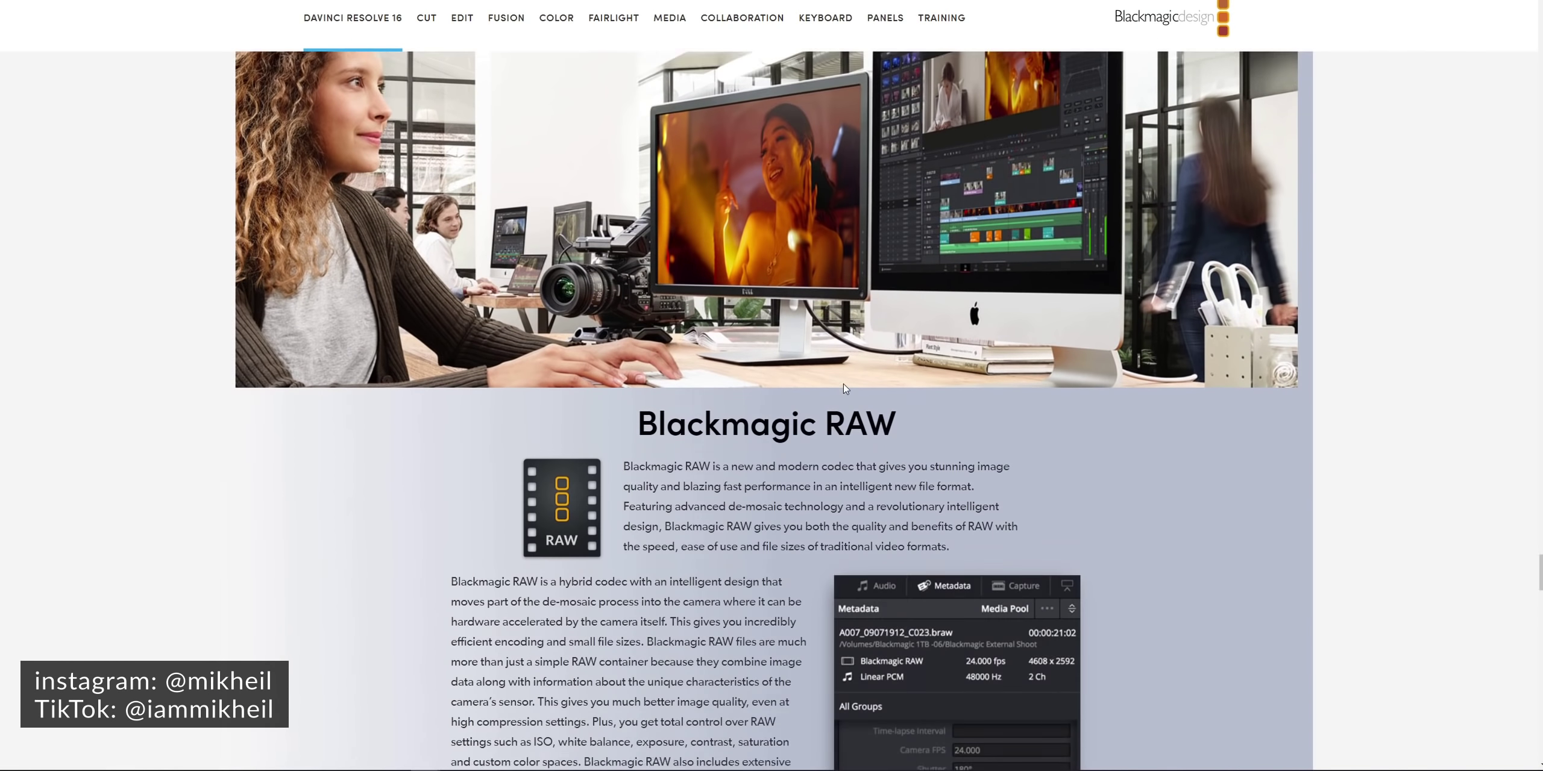
scroll(844, 389, down, 5)
scroll(844, 388, down, 3)
scroll(845, 388, down, 5)
scroll(846, 387, down, 6)
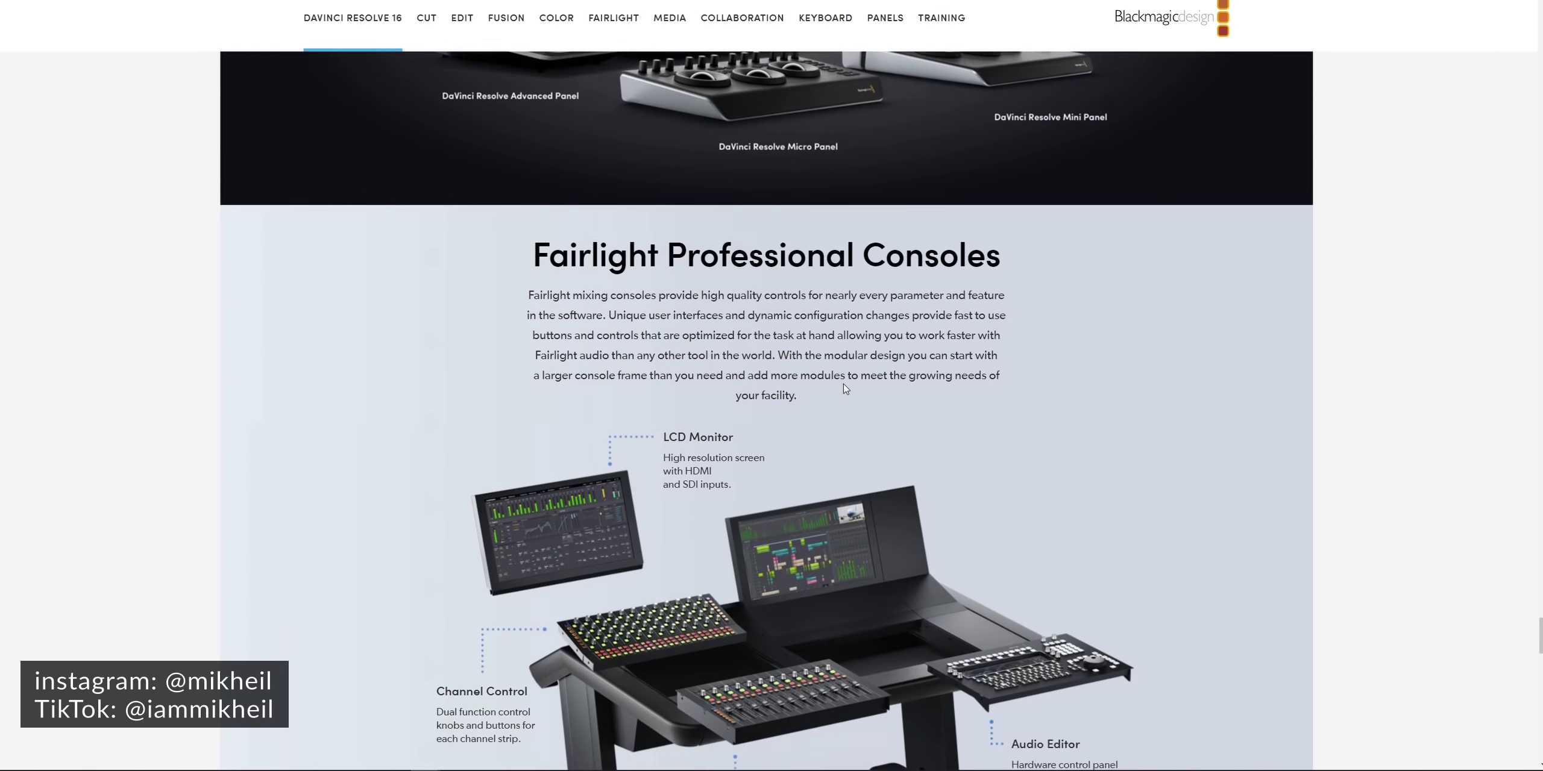
scroll(845, 387, down, 2)
scroll(846, 389, down, 6)
scroll(846, 388, down, 8)
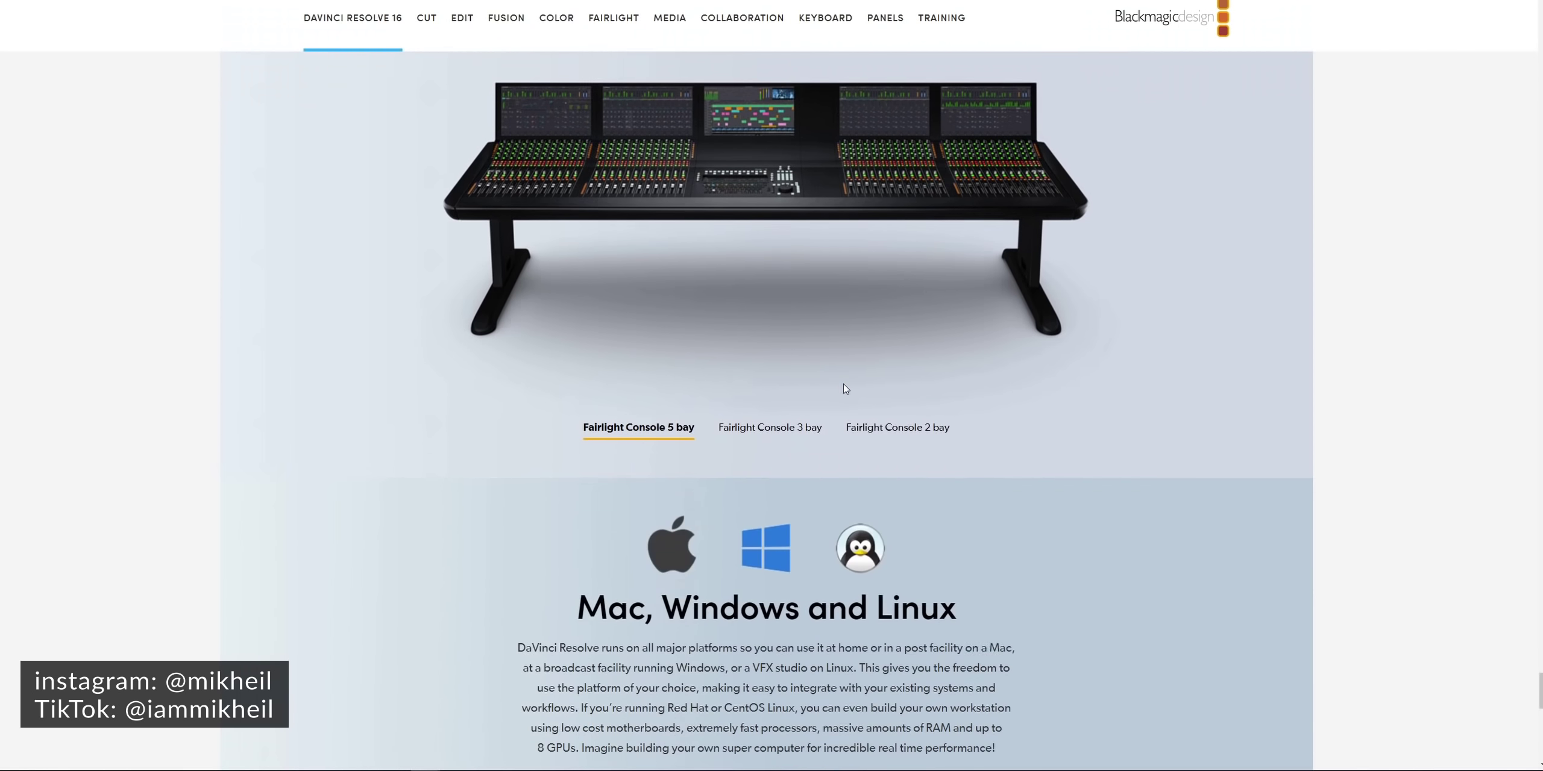
scroll(846, 388, down, 2)
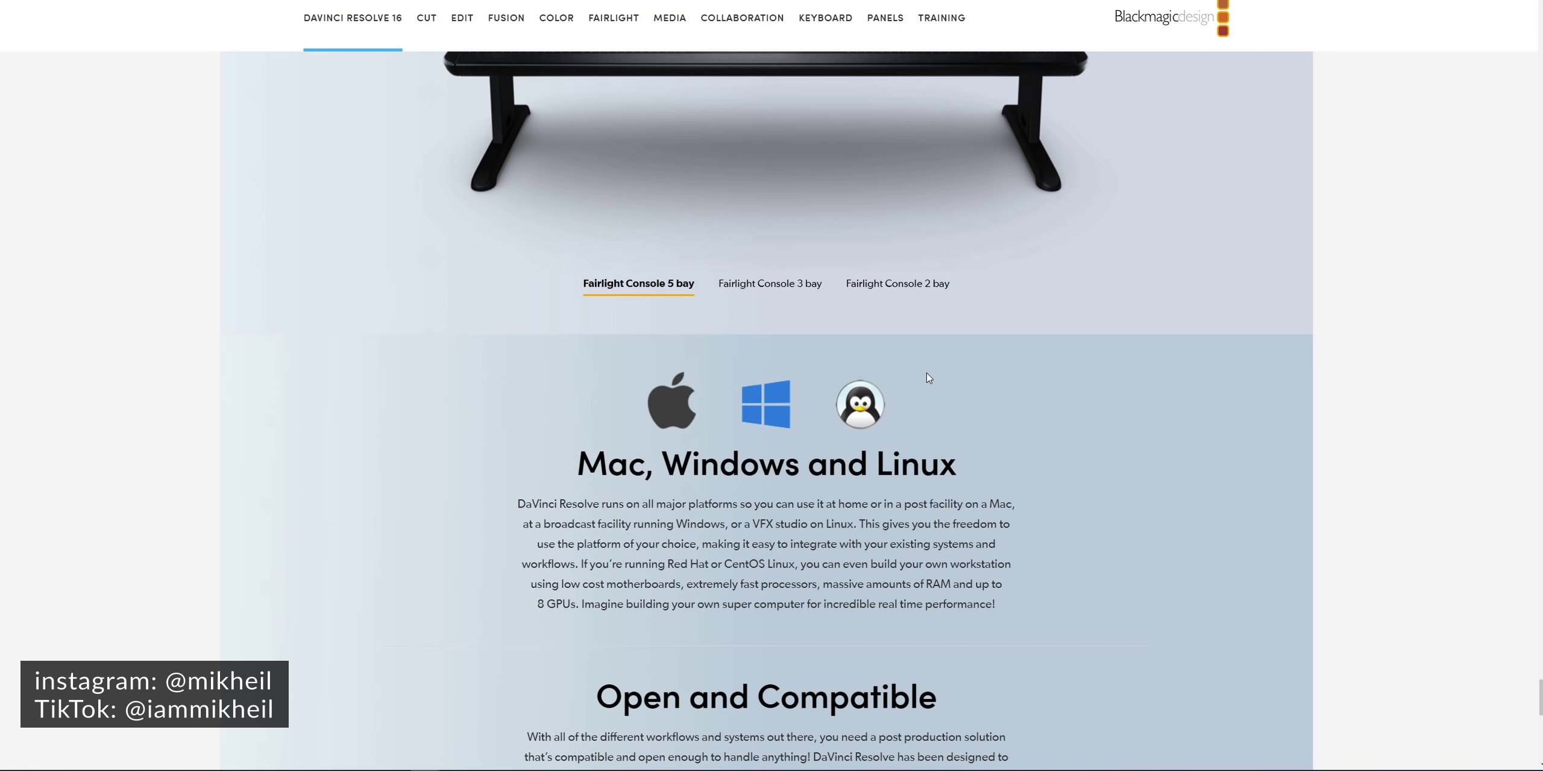
scroll(929, 378, down, 15)
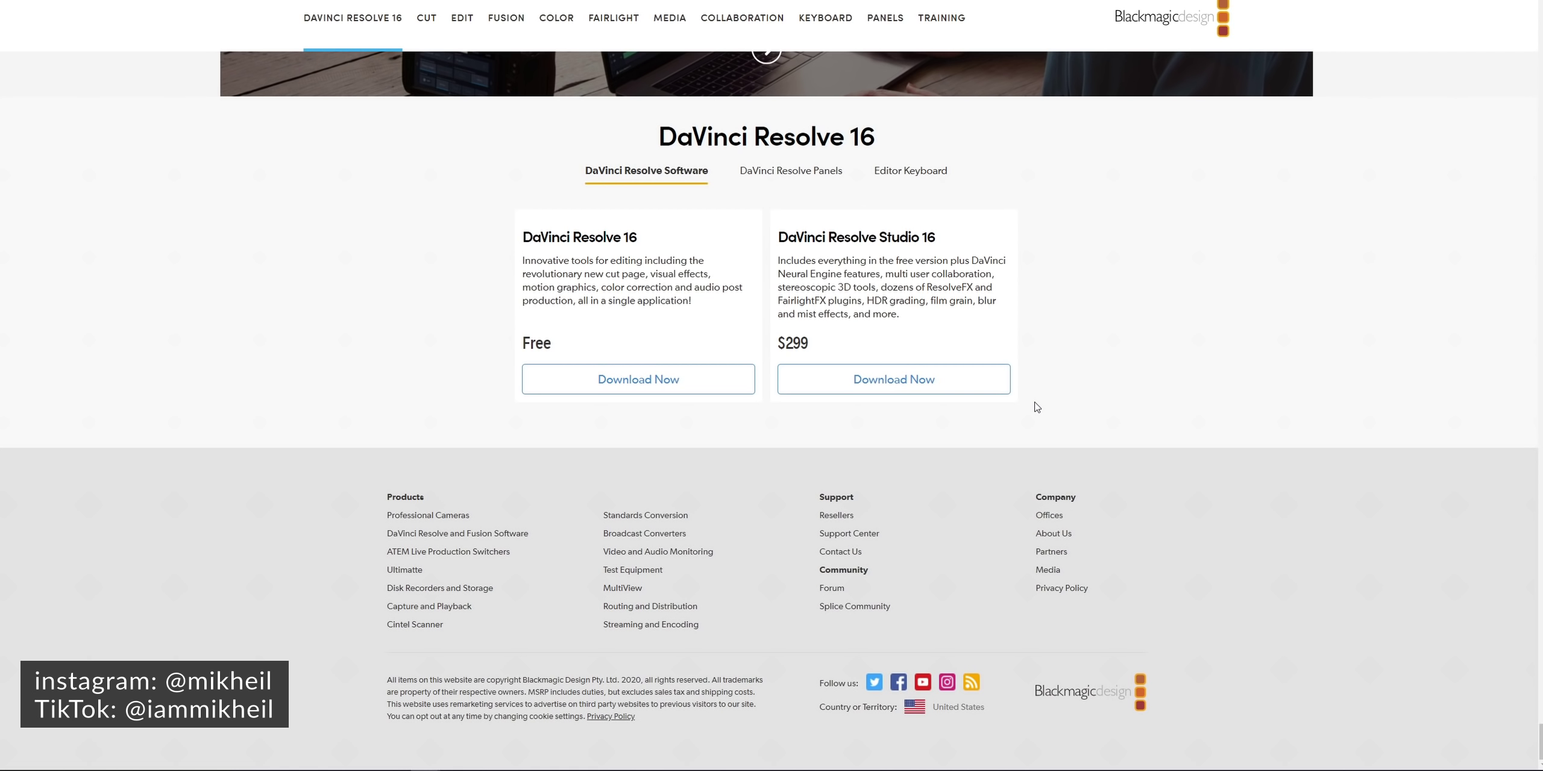
scroll(1034, 406, up, 10)
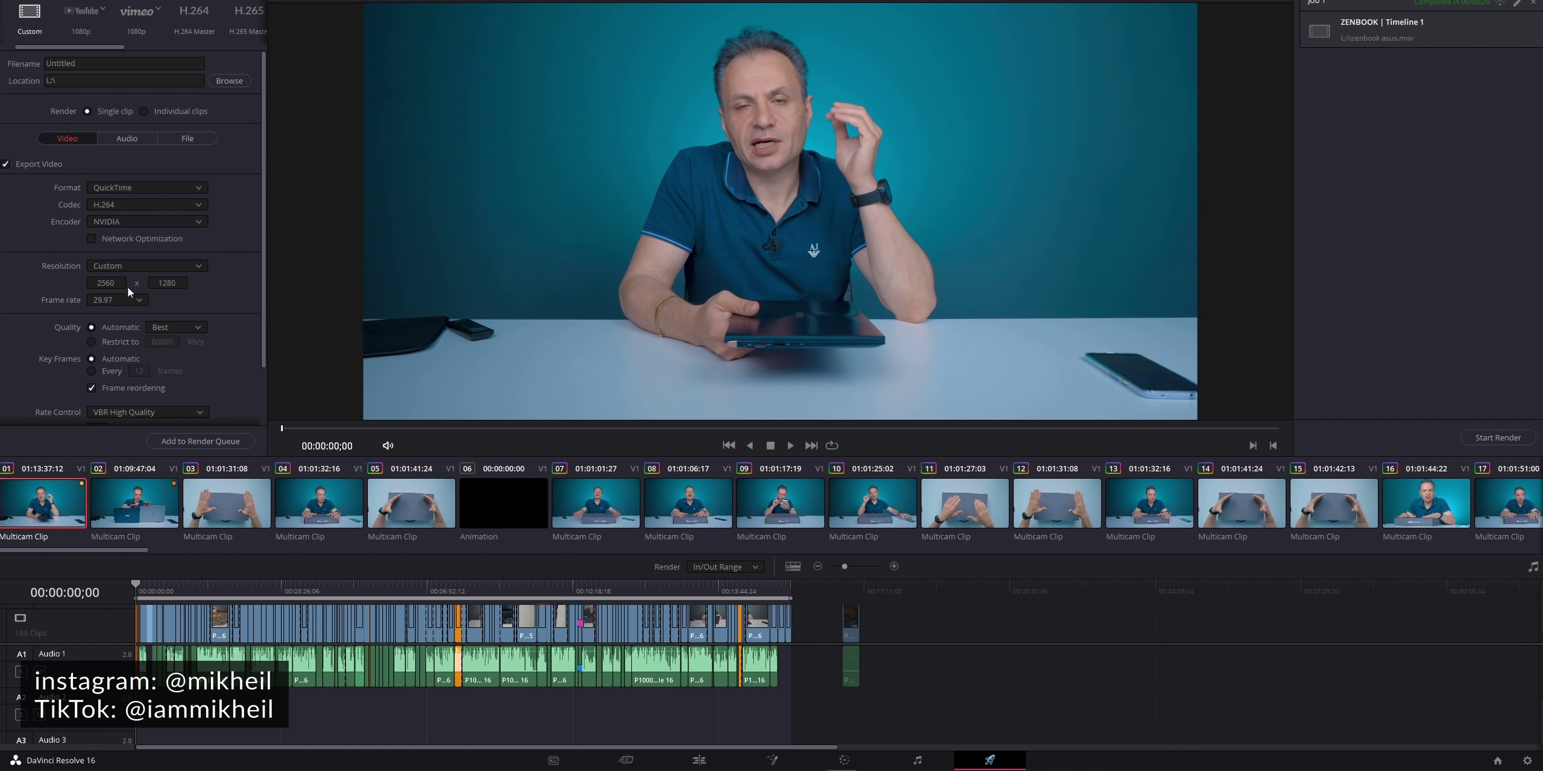
scroll(261, 302, down, 3)
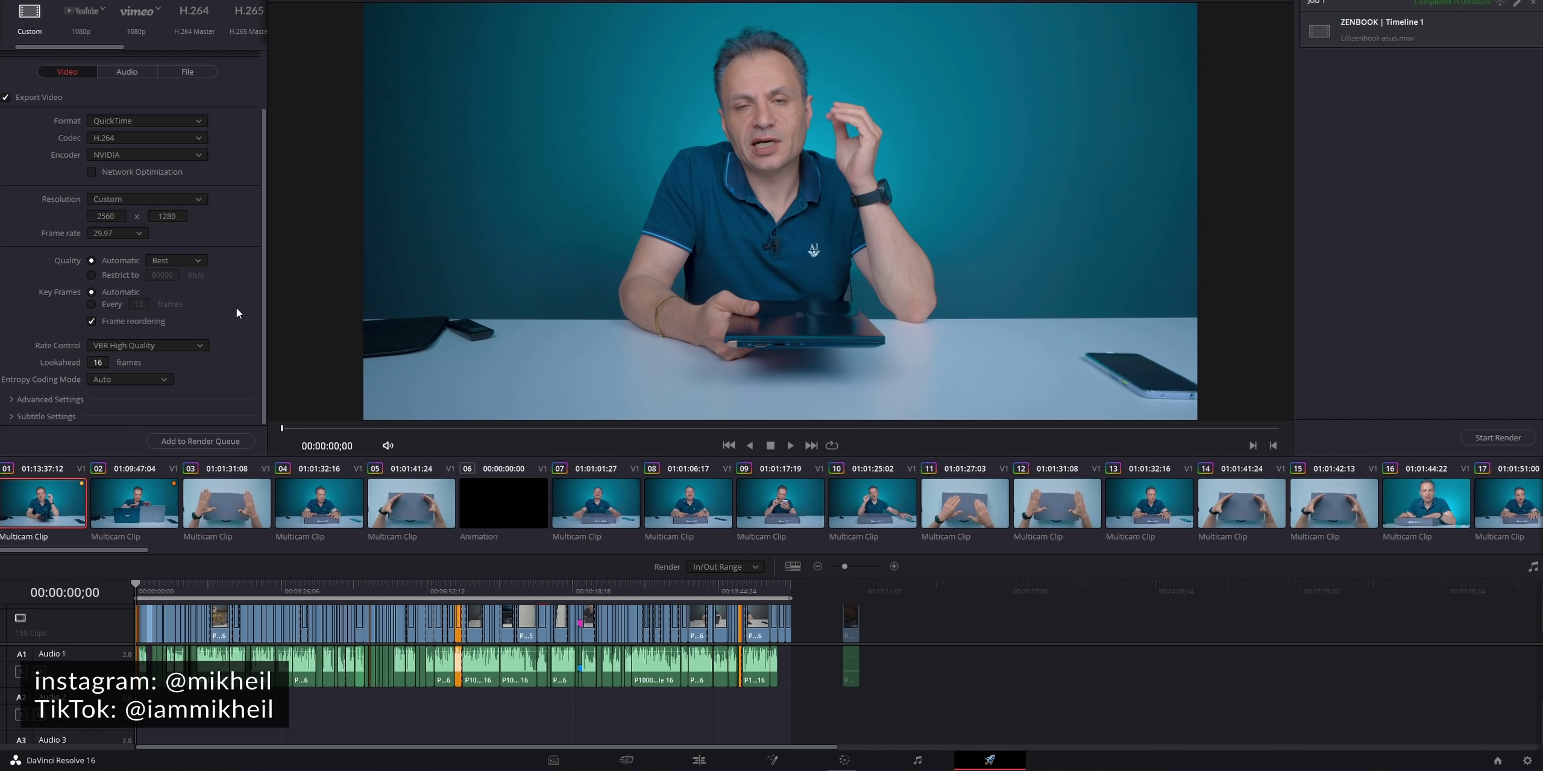
scroll(236, 311, up, 3)
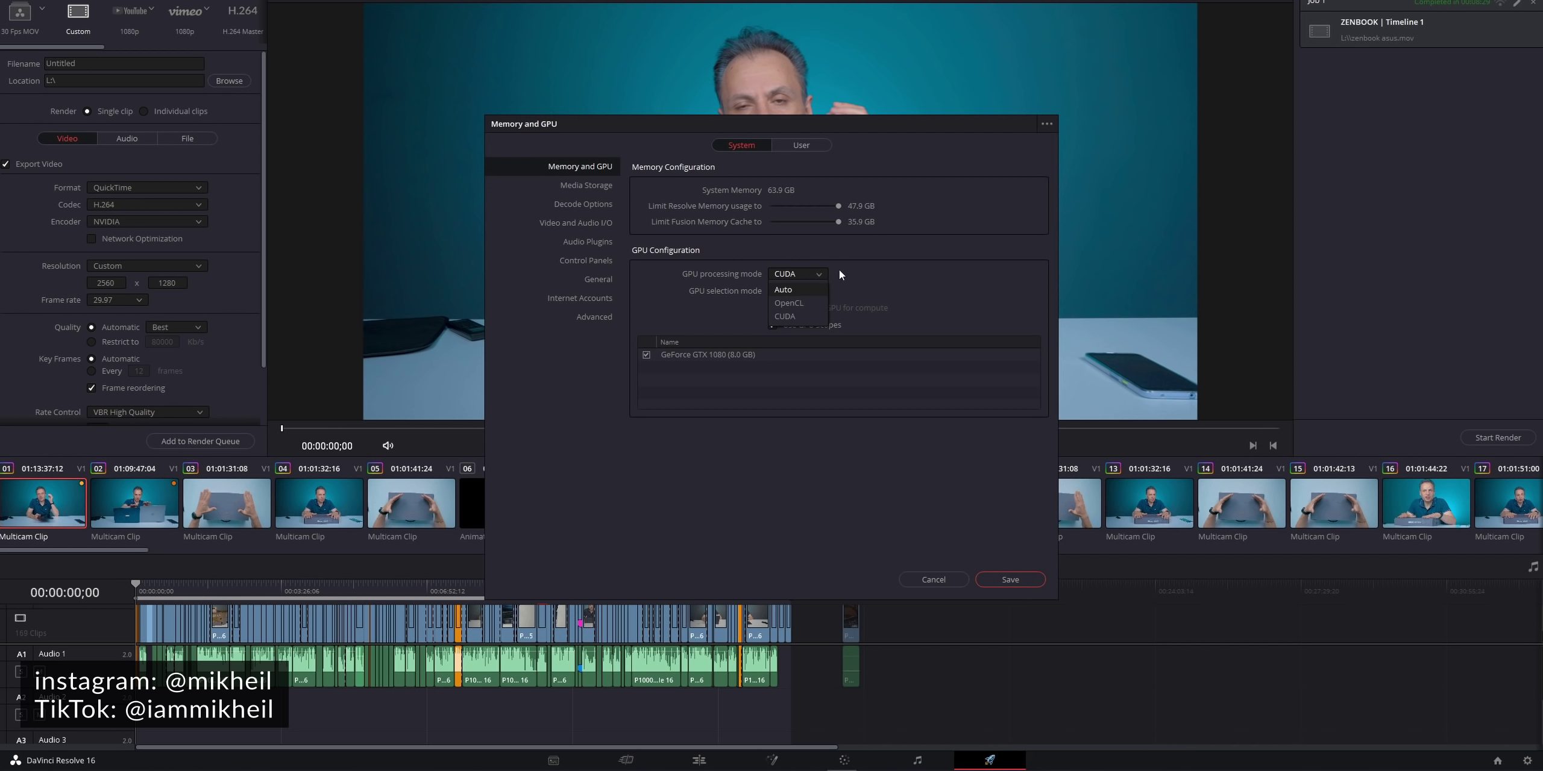
- Review the GPU processing mode options in Memory and GPU and leave CUDA selected
click(874, 270)
click(809, 275)
click(860, 268)
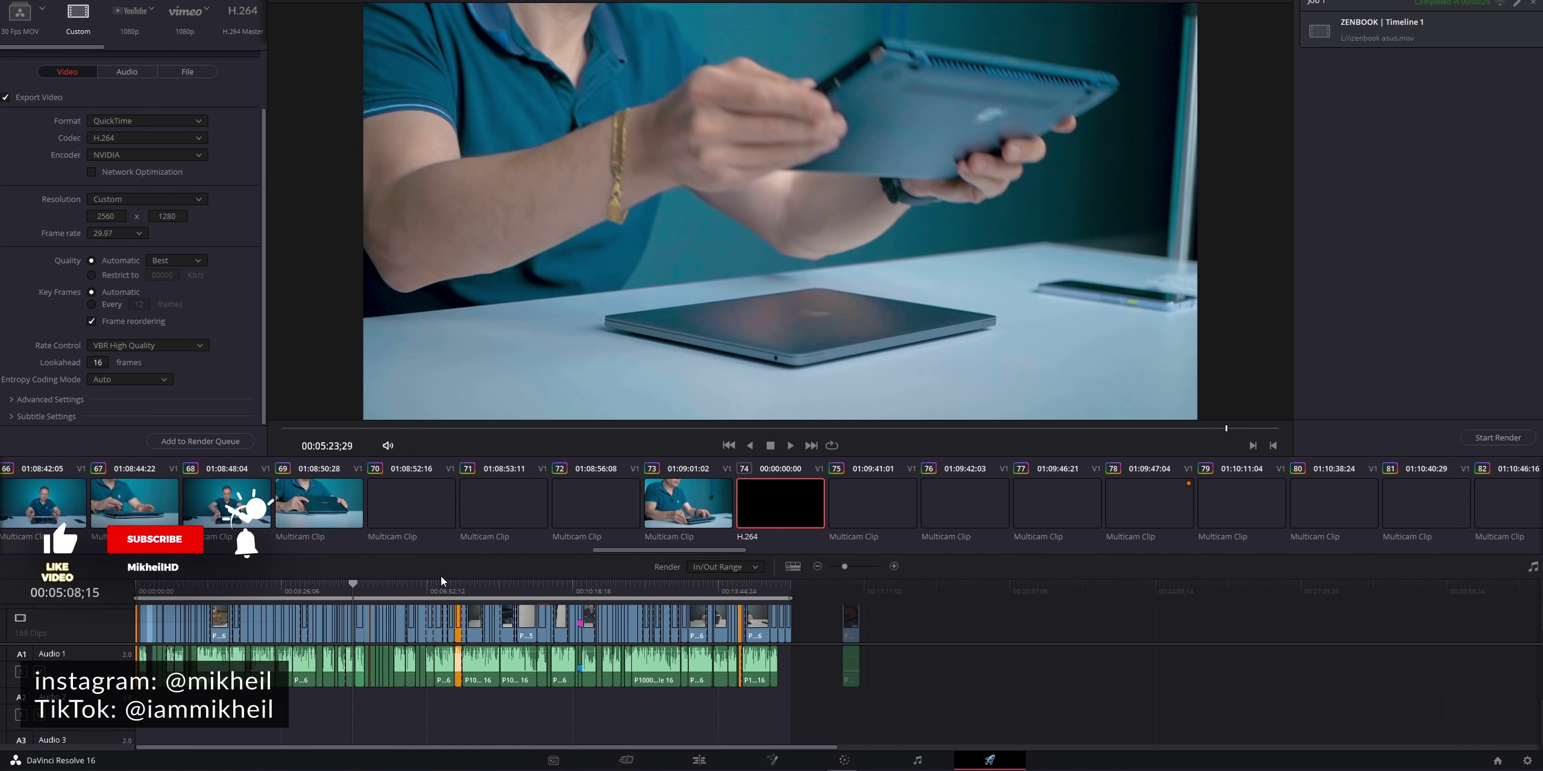
- Step back a clip, then scrub the playhead past about 2:26 to the closing end card
key(Up)
key(Up)
key(Up)
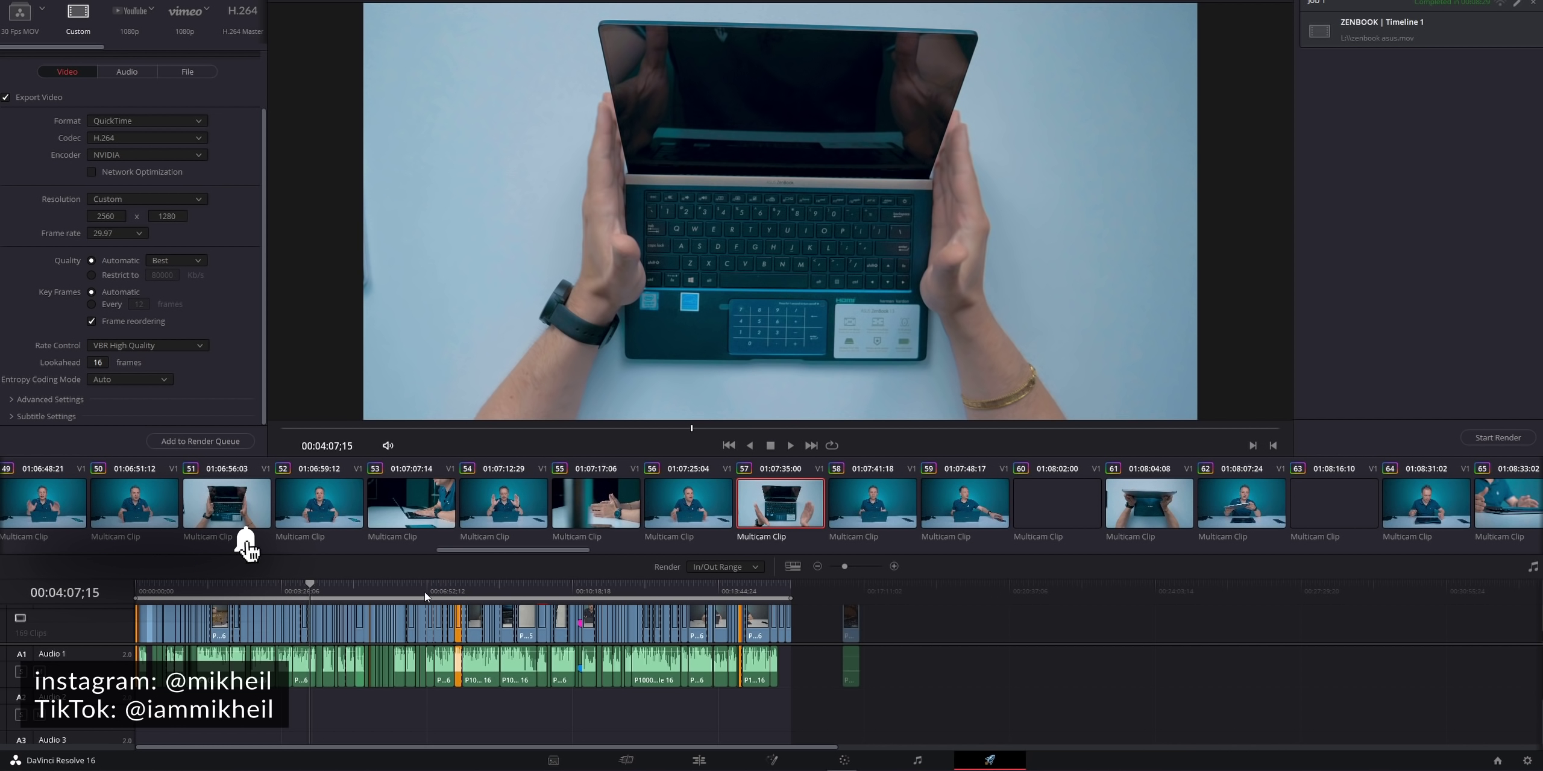
drag(433, 593, 321, 595)
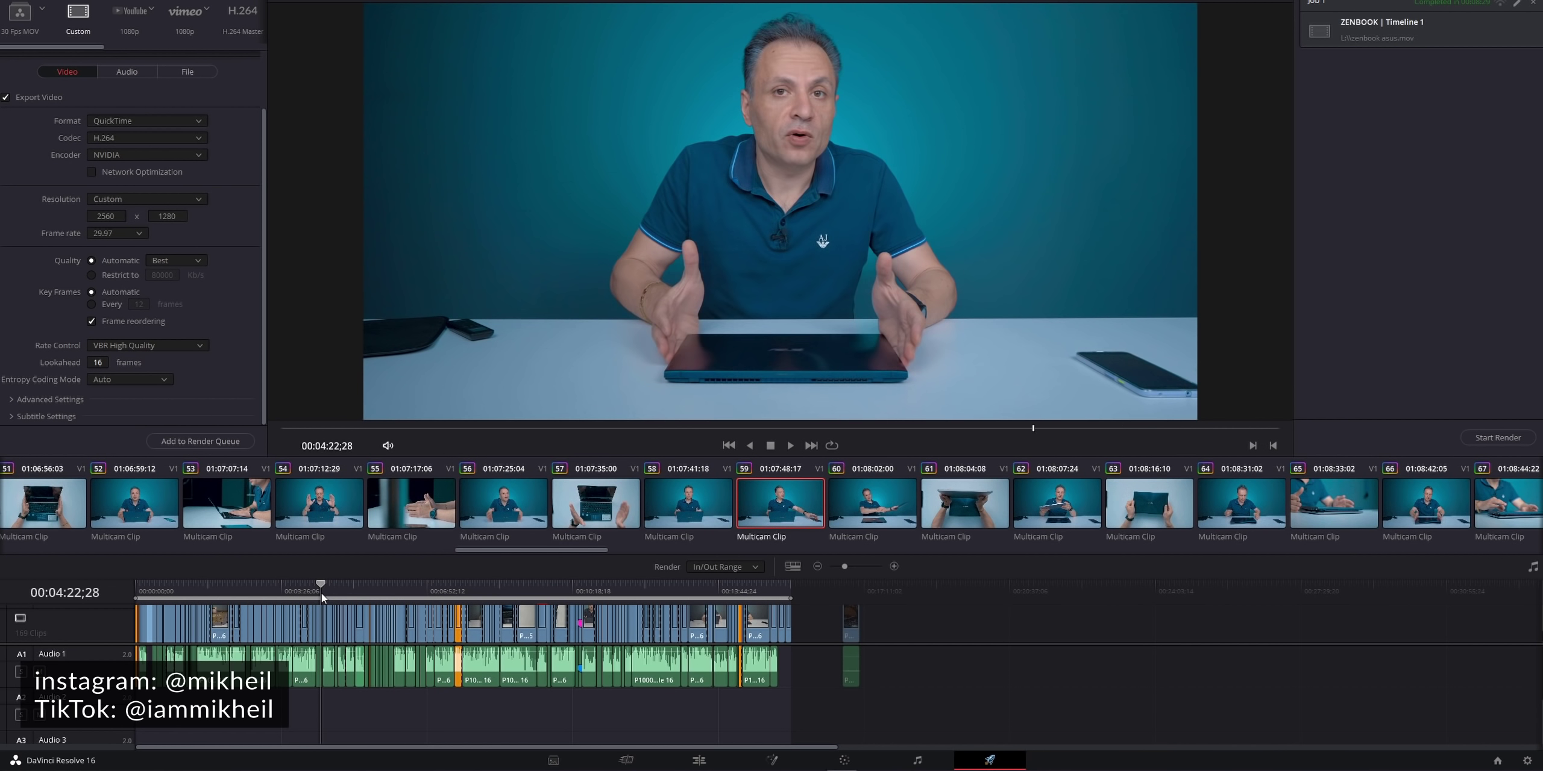
drag(321, 593, 239, 604)
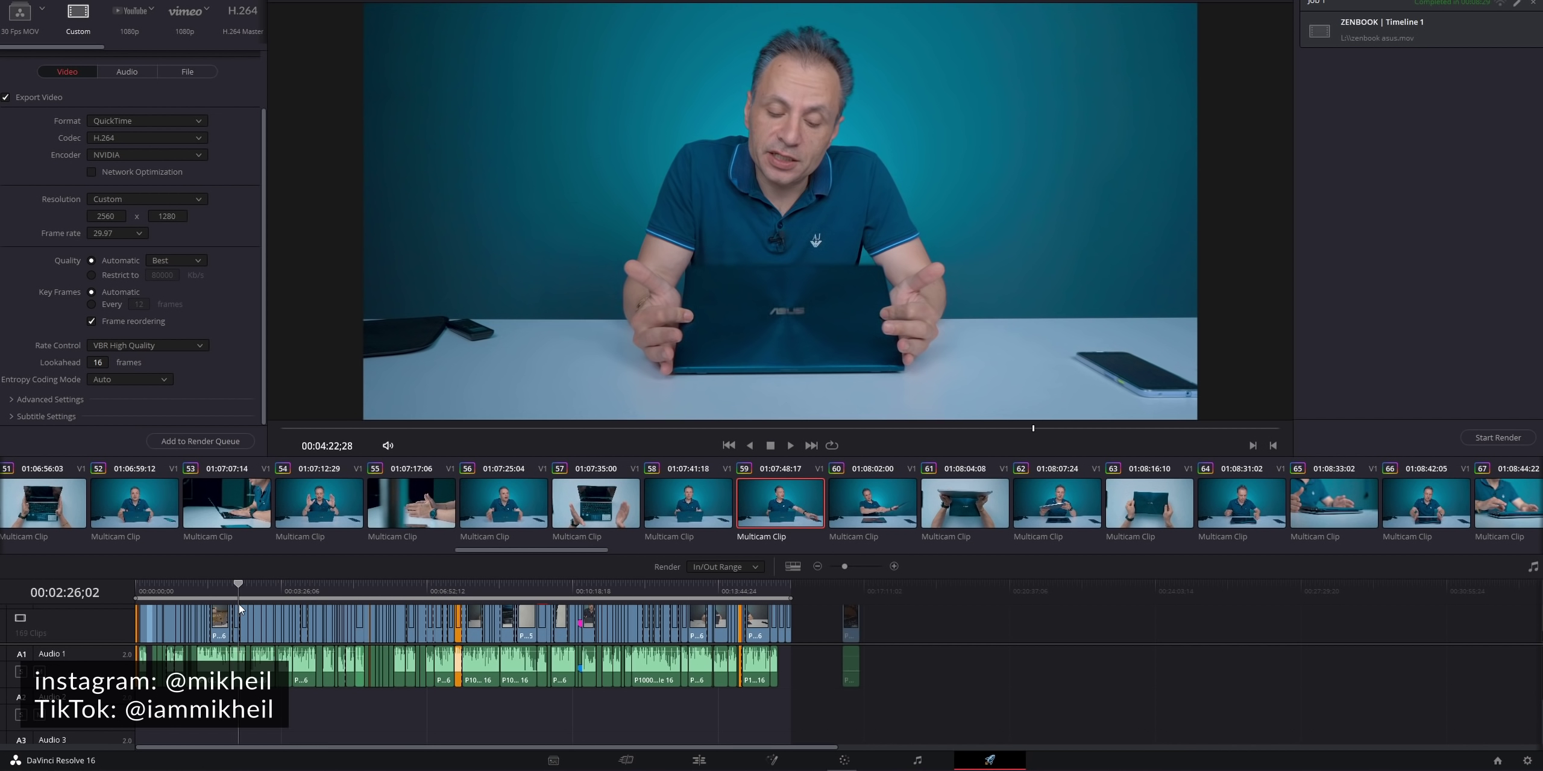
mouse_move(239, 603)
mouse_down()
mouse_move(179, 610)
mouse_move(716, 597)
mouse_up()
drag(487, 588, 785, 588)
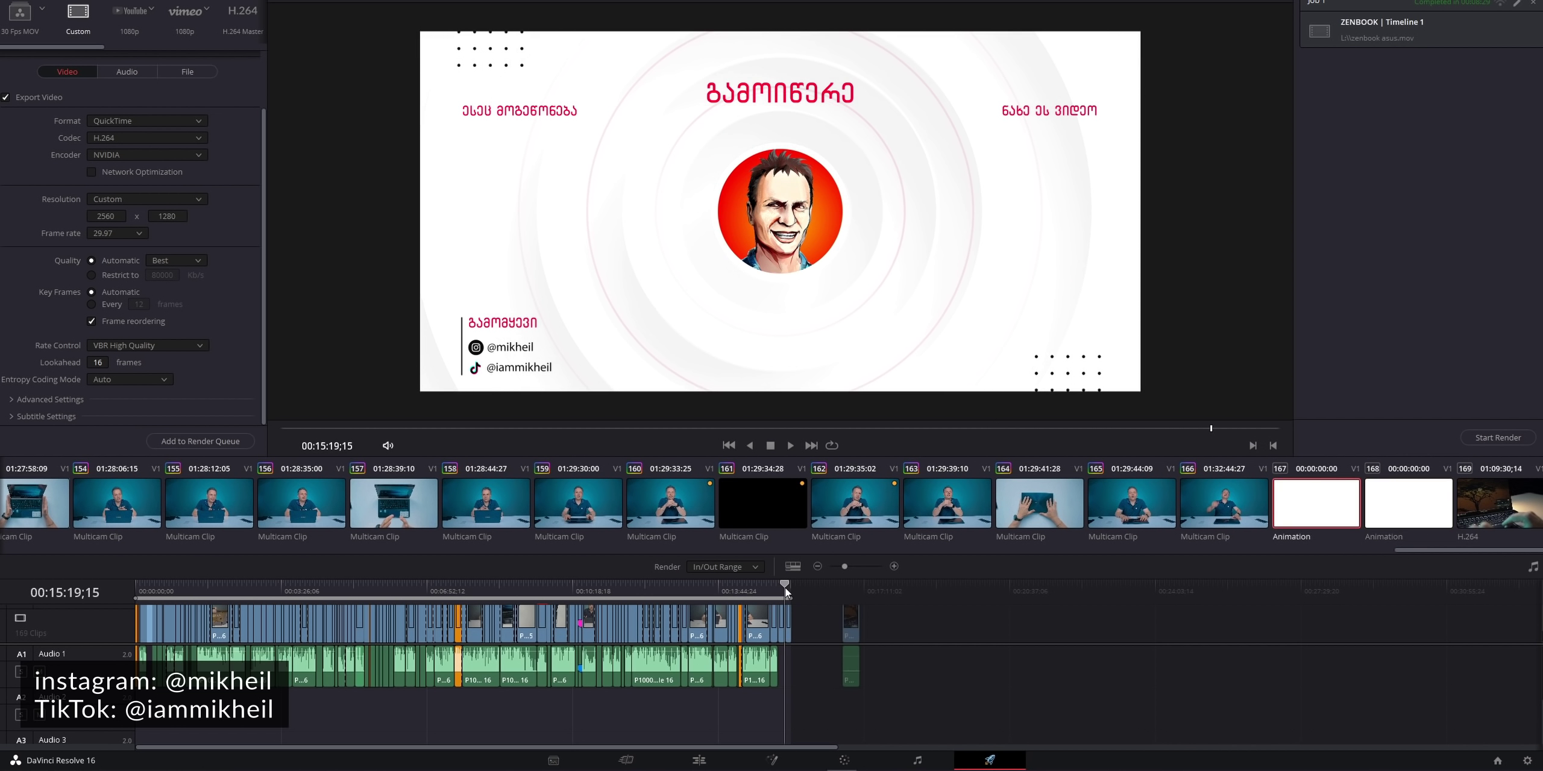